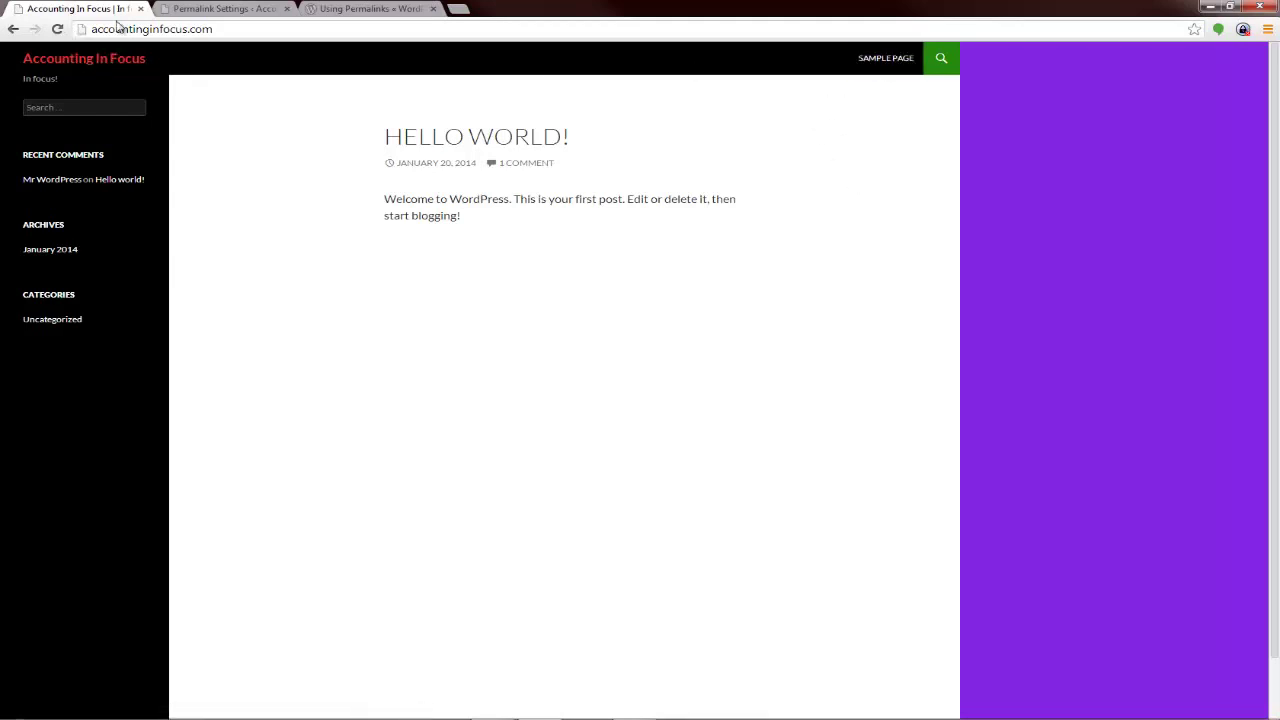
- Examine the URL endings of the Sample Page and the January 2014 archive on the site
click(877, 70)
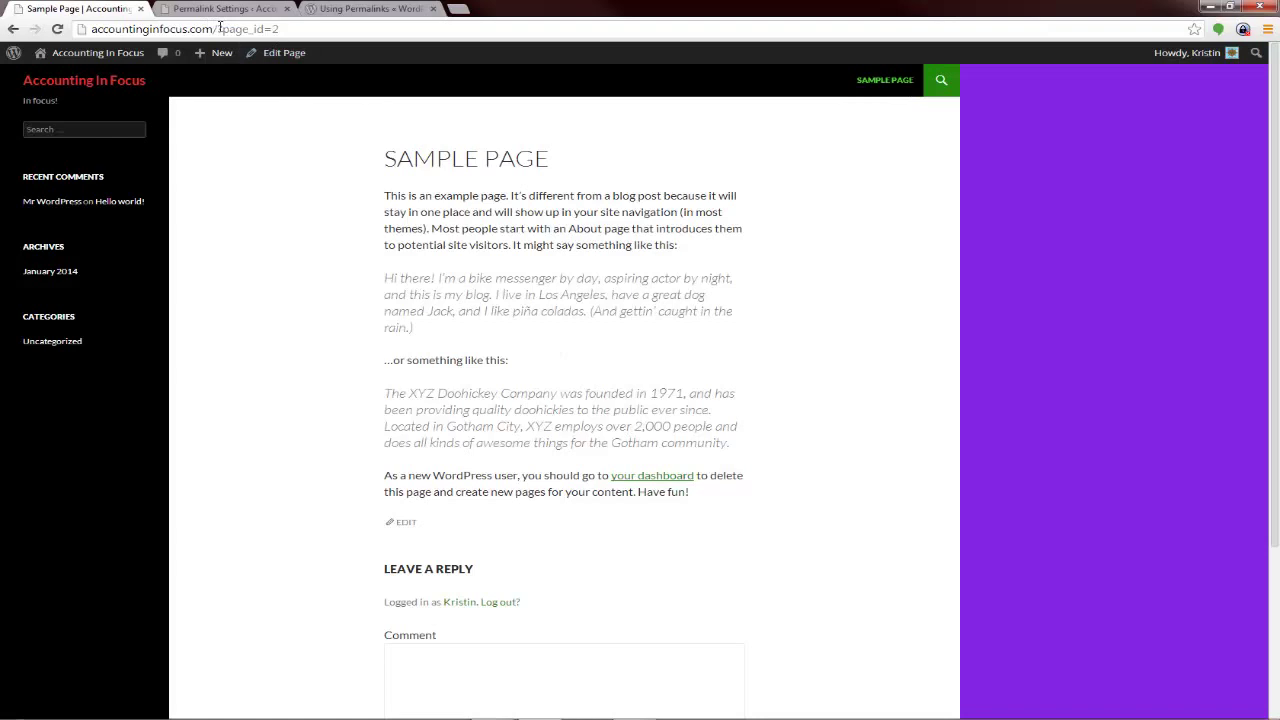
drag(219, 28, 303, 27)
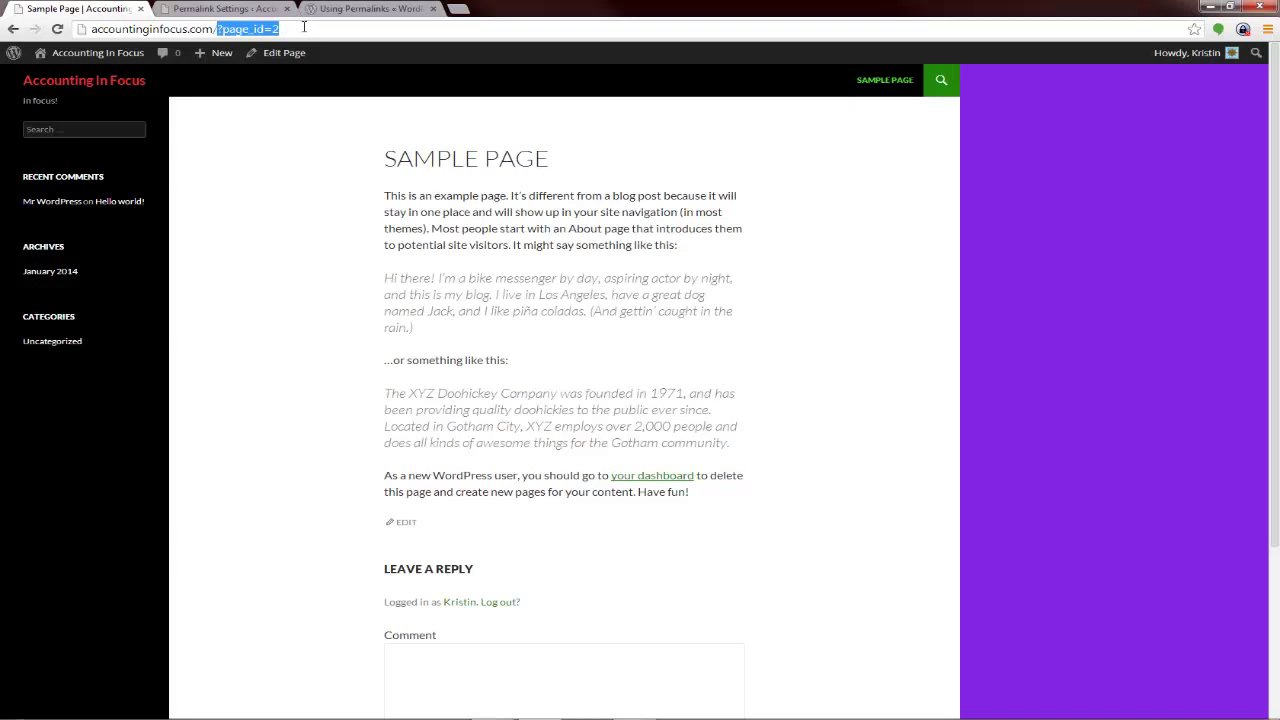
click(54, 273)
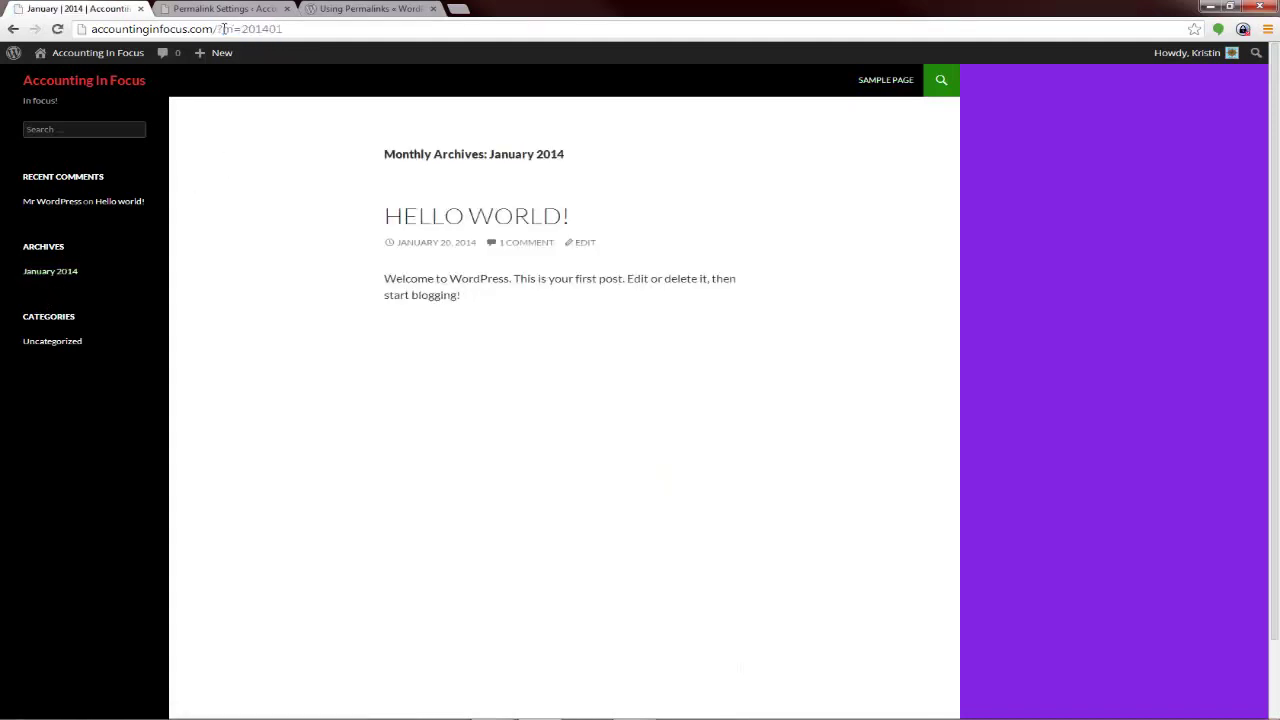
drag(217, 29, 284, 29)
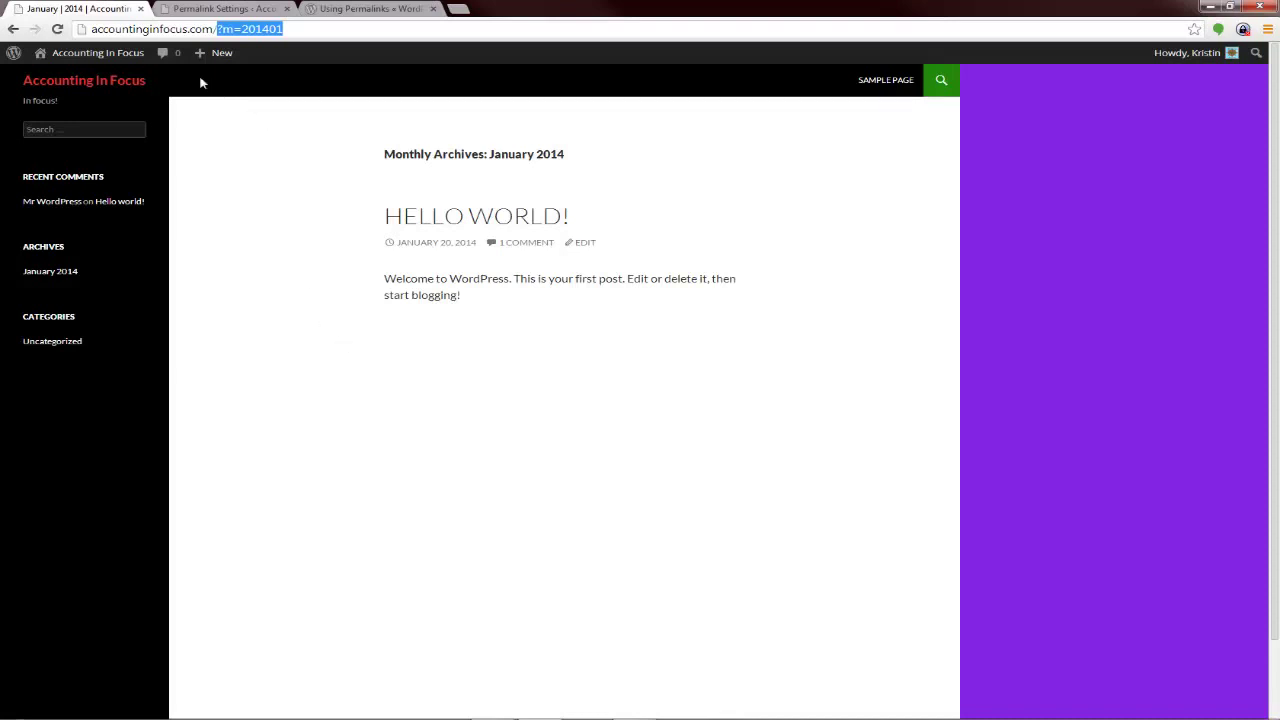
mouse_move(120, 55)
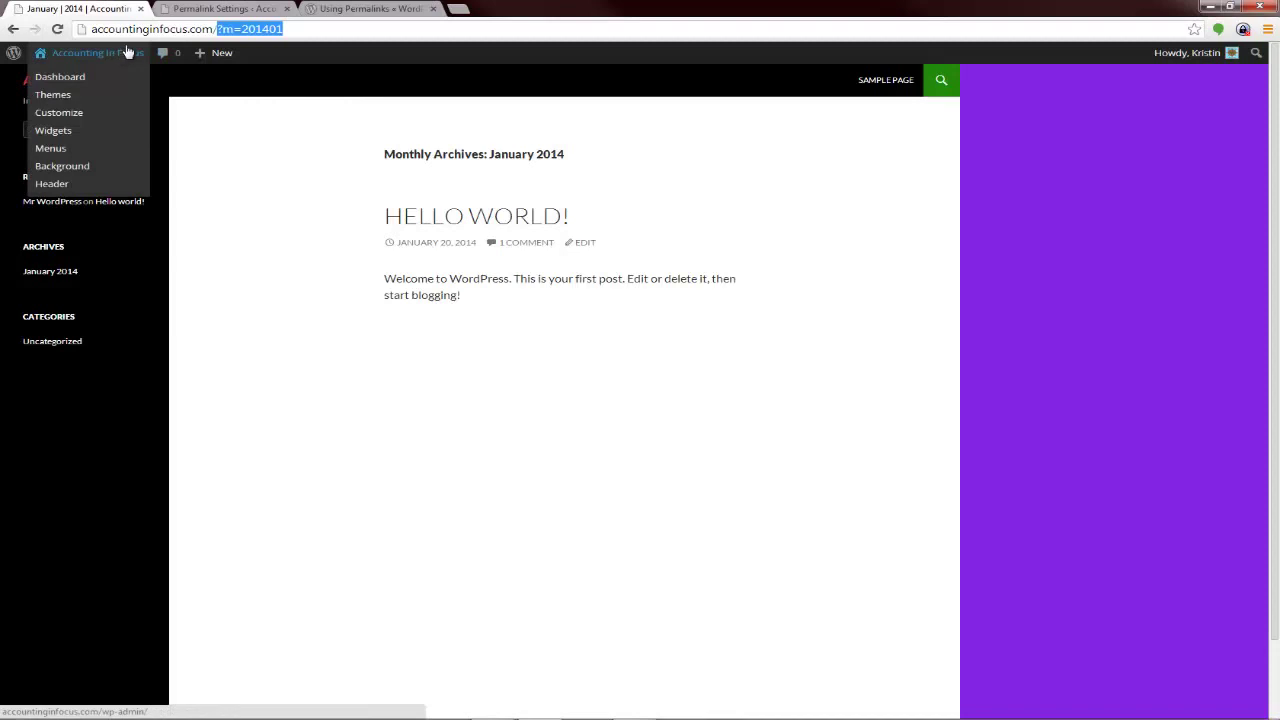
- Go through the common permalink structures in the Permalink Settings and select Post name
click(190, 7)
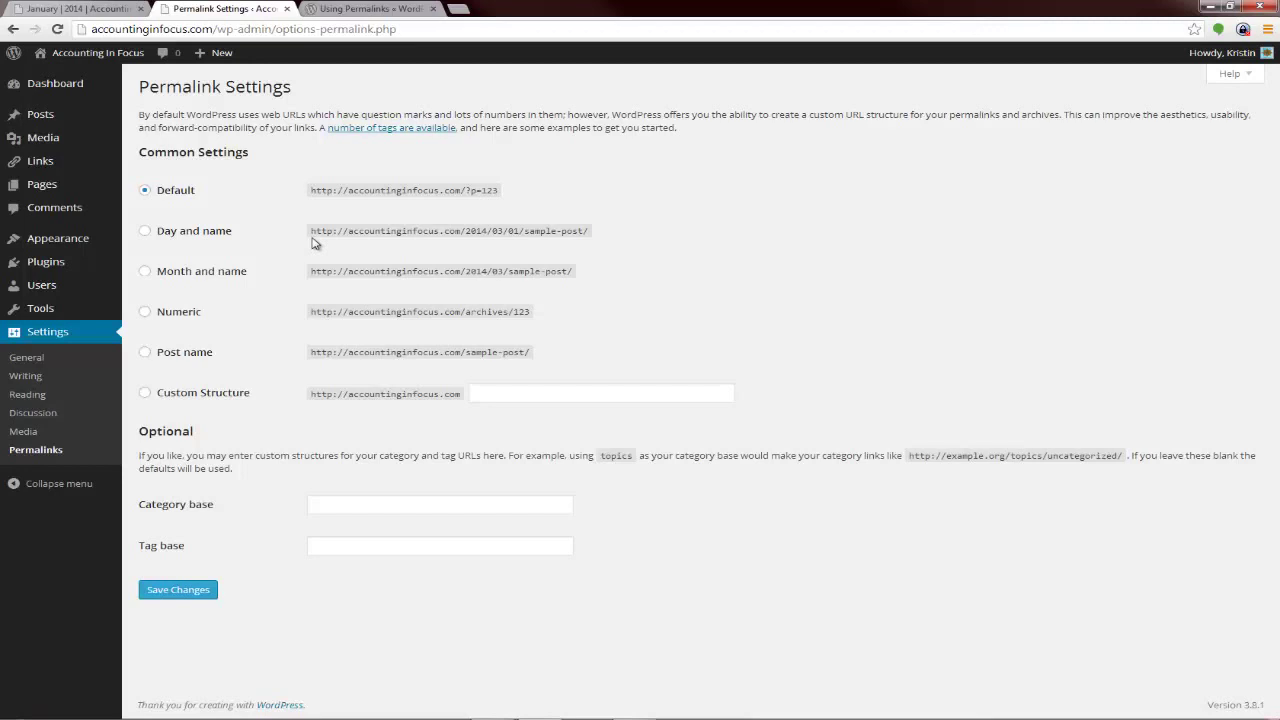
click(146, 231)
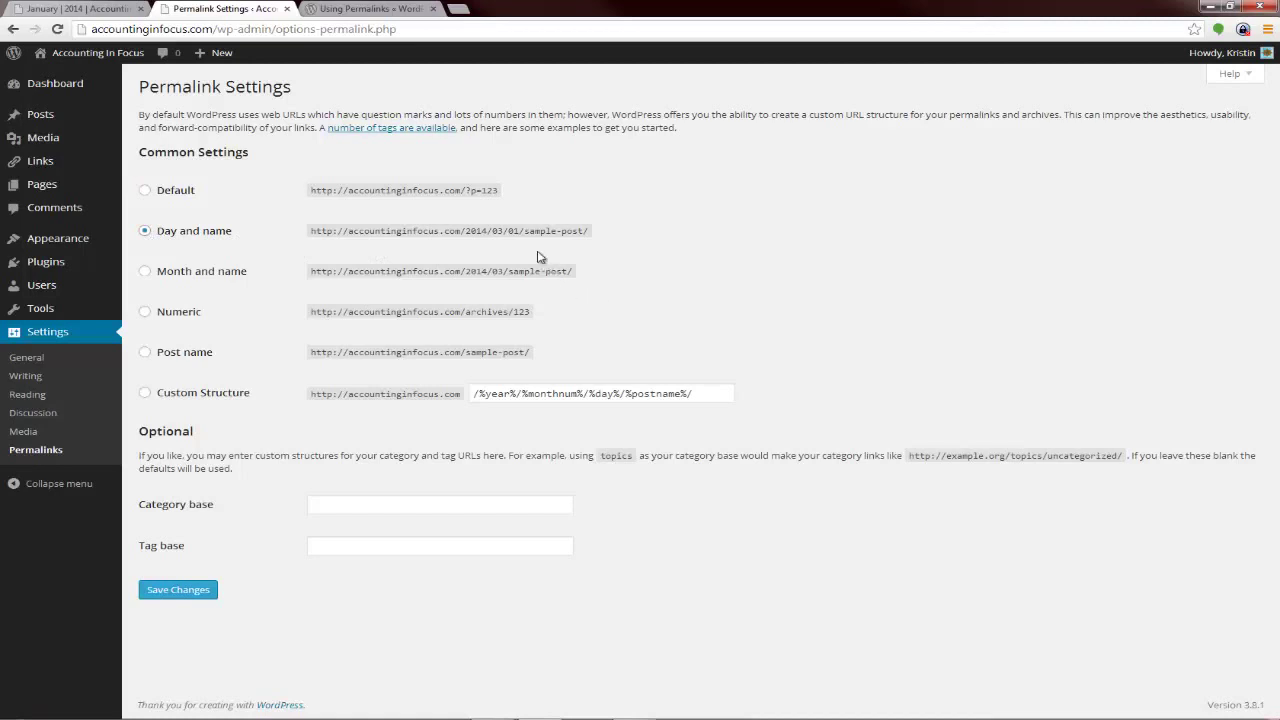
click(145, 273)
click(146, 313)
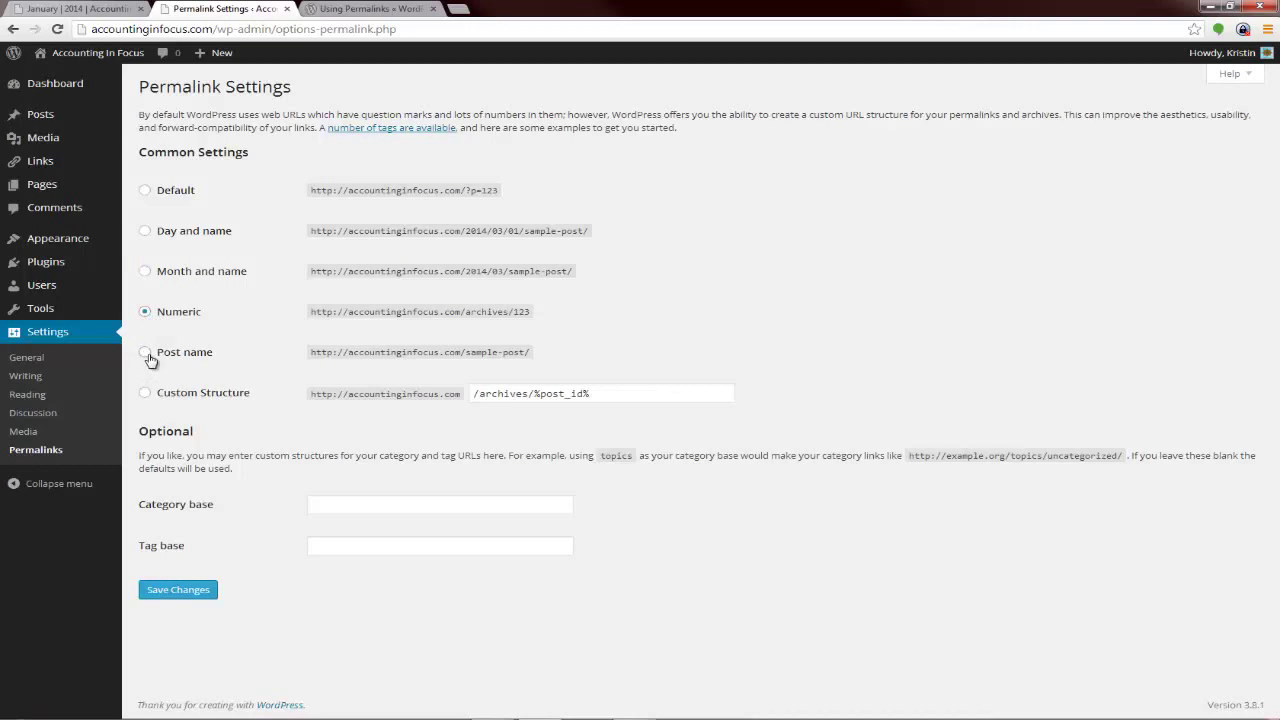
click(145, 354)
- Read the Using Permalinks documentation, examining the permalink types and the available structure tags
click(393, 133)
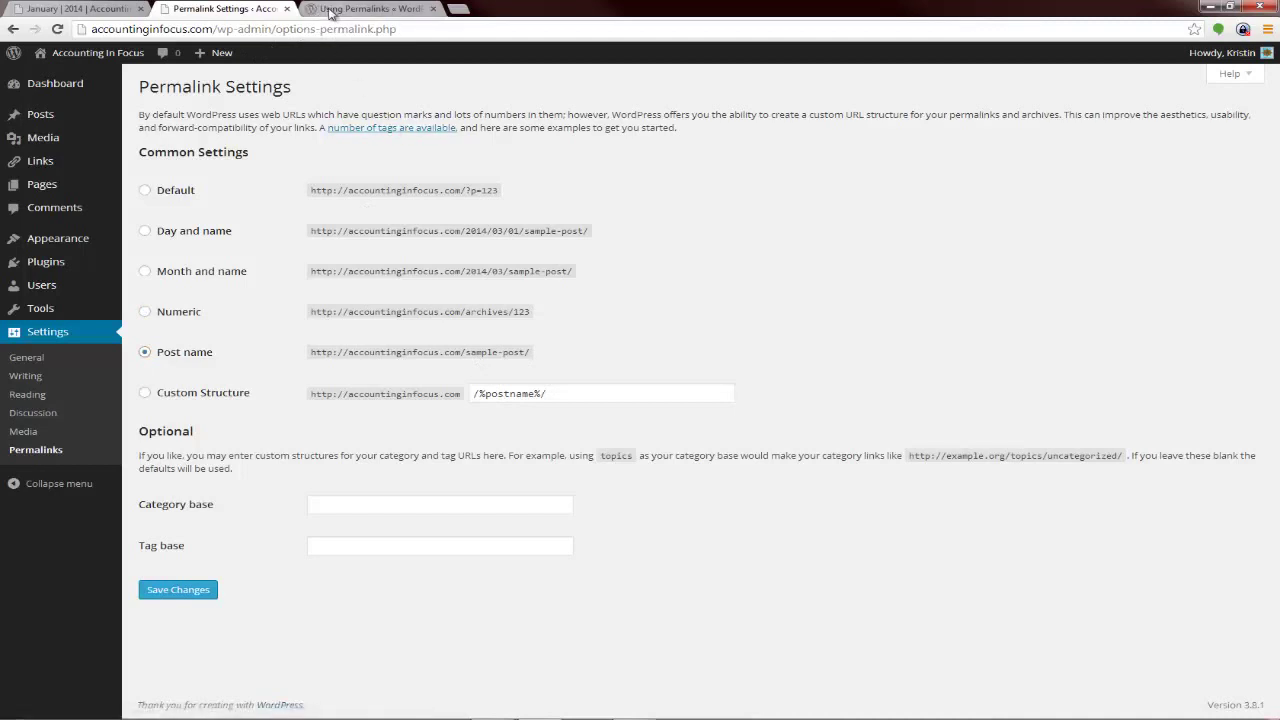
scroll(643, 464, down, 4)
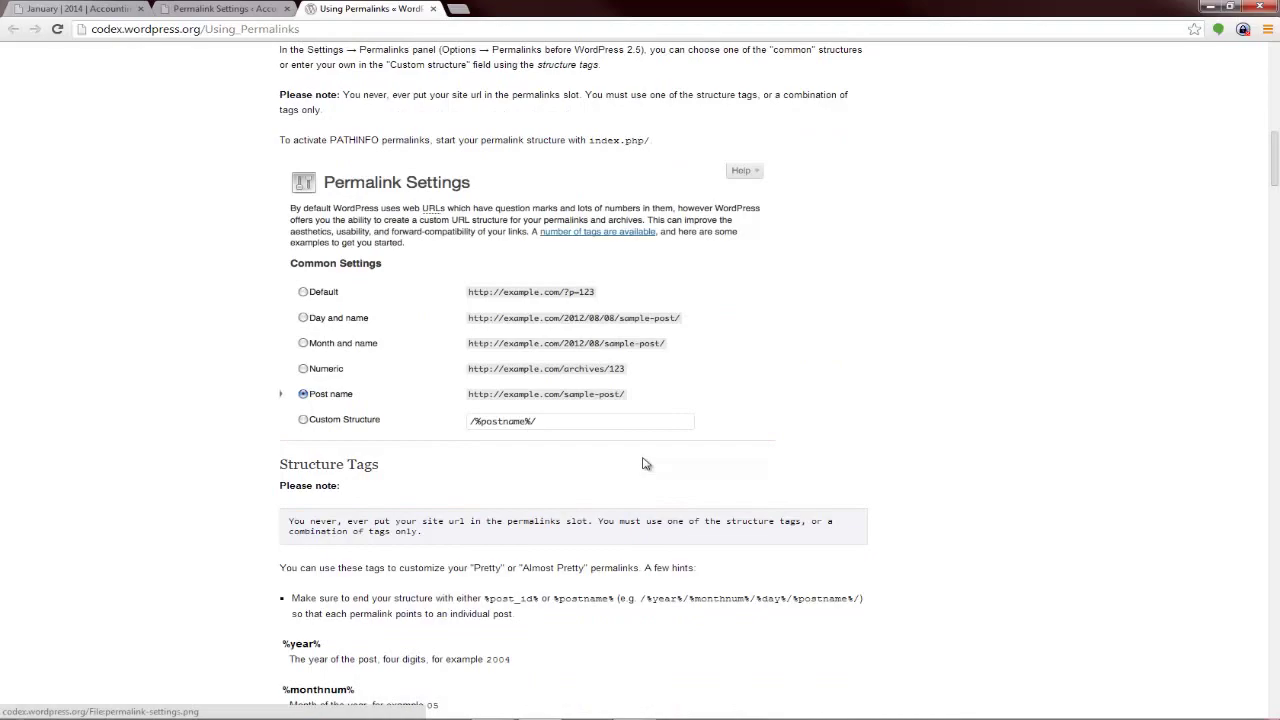
scroll(645, 464, up, 7)
scroll(643, 464, up, 4)
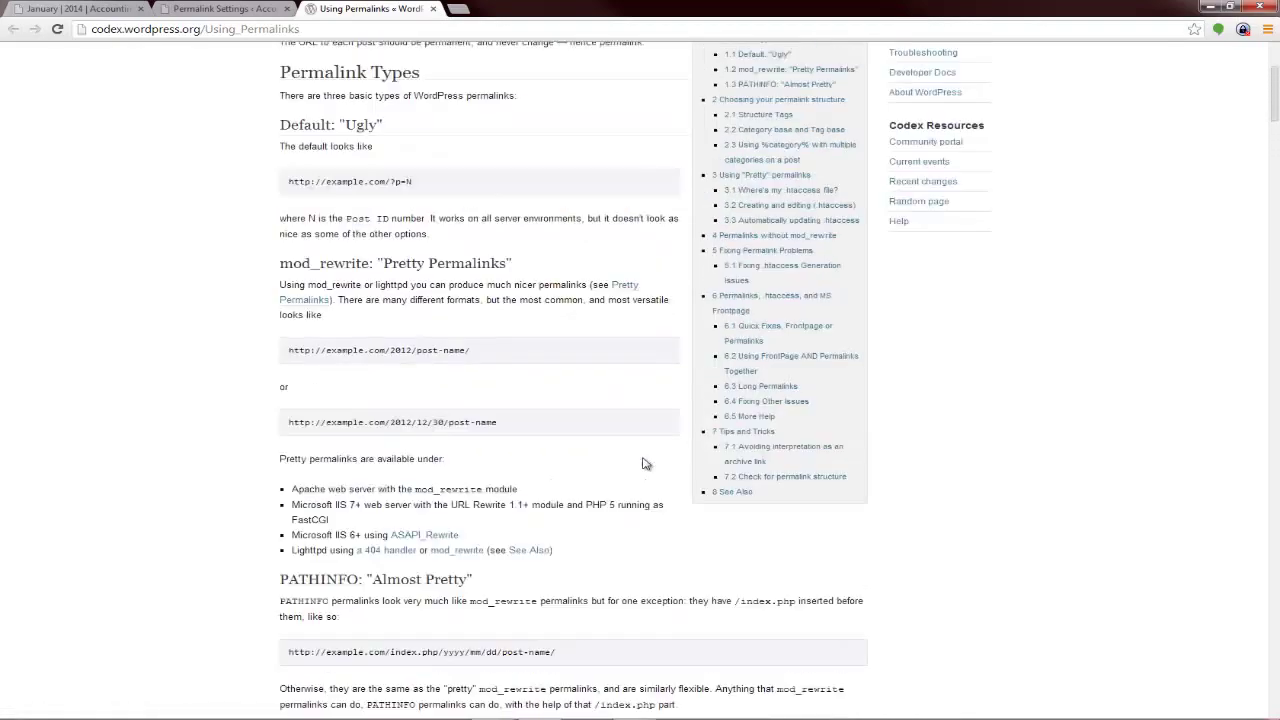
scroll(643, 464, down, 2)
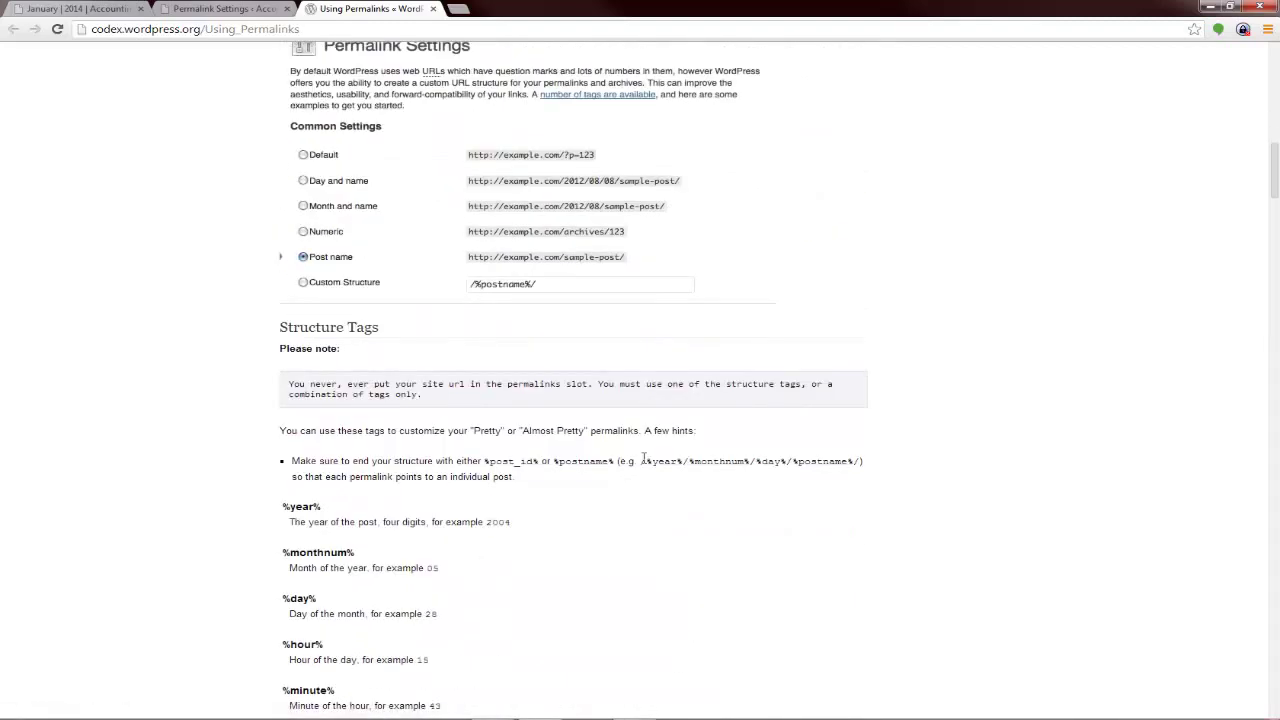
scroll(645, 462, down, 3)
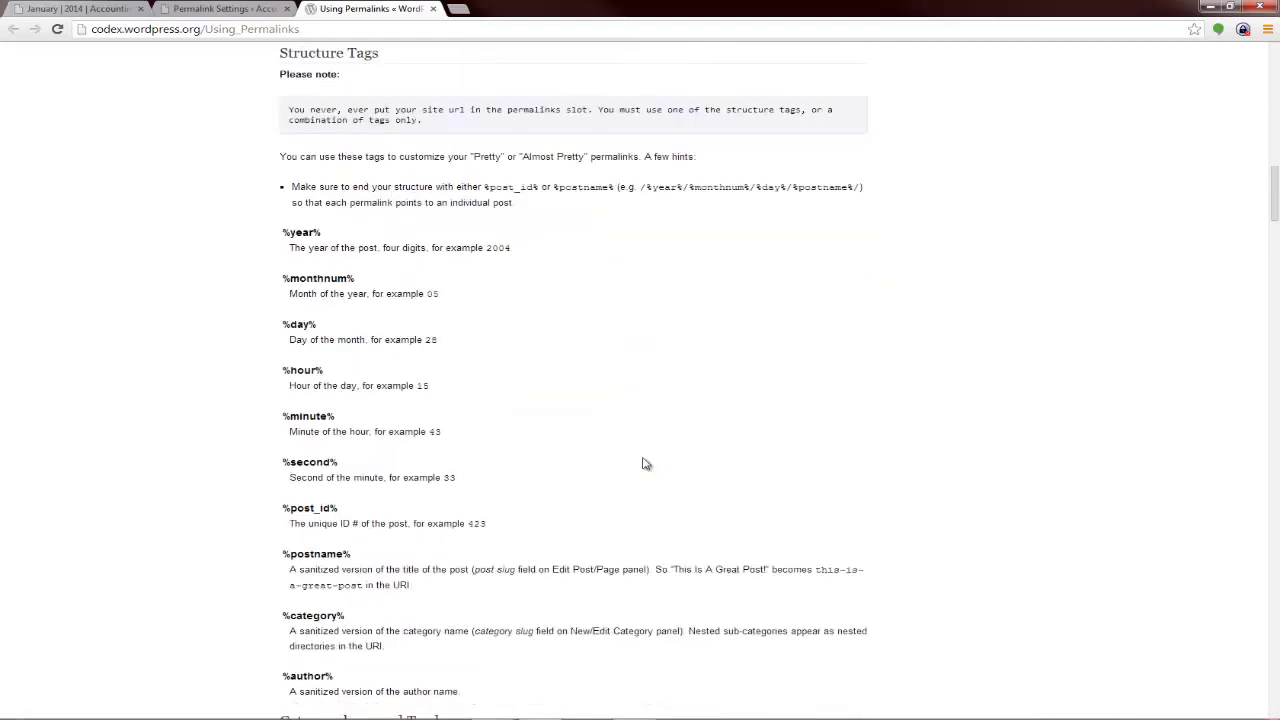
scroll(645, 464, down, 1)
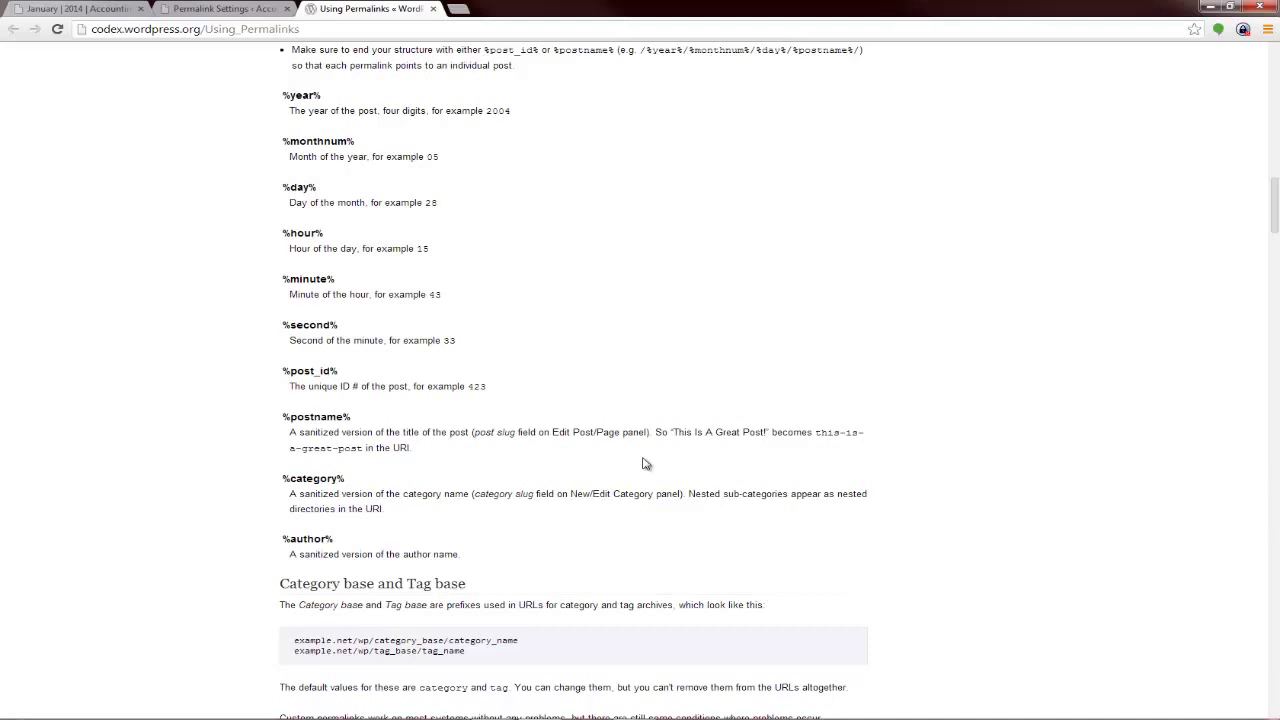
scroll(645, 463, down, 1)
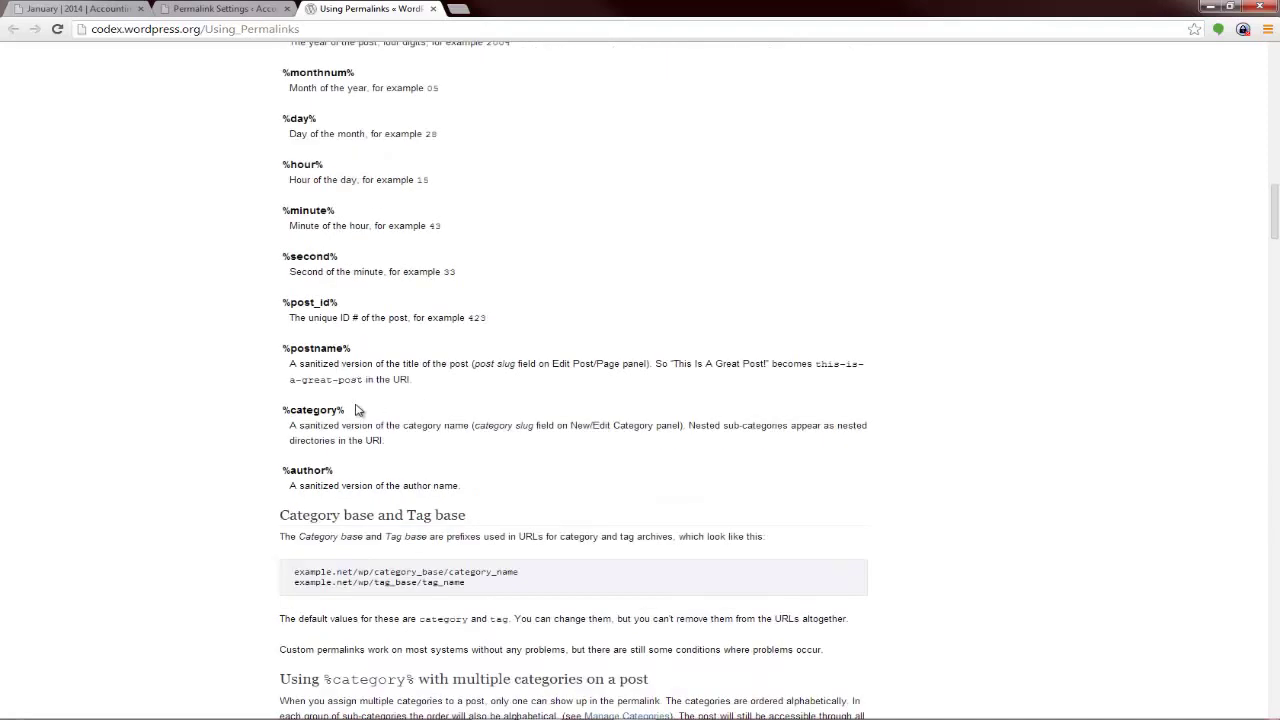
- Copy the %category% tag from the documentation, set the custom permalink structure to /%category%/%postname%/ and save the changes
drag(350, 411, 285, 418)
key(ctrl+c)
click(86, 8)
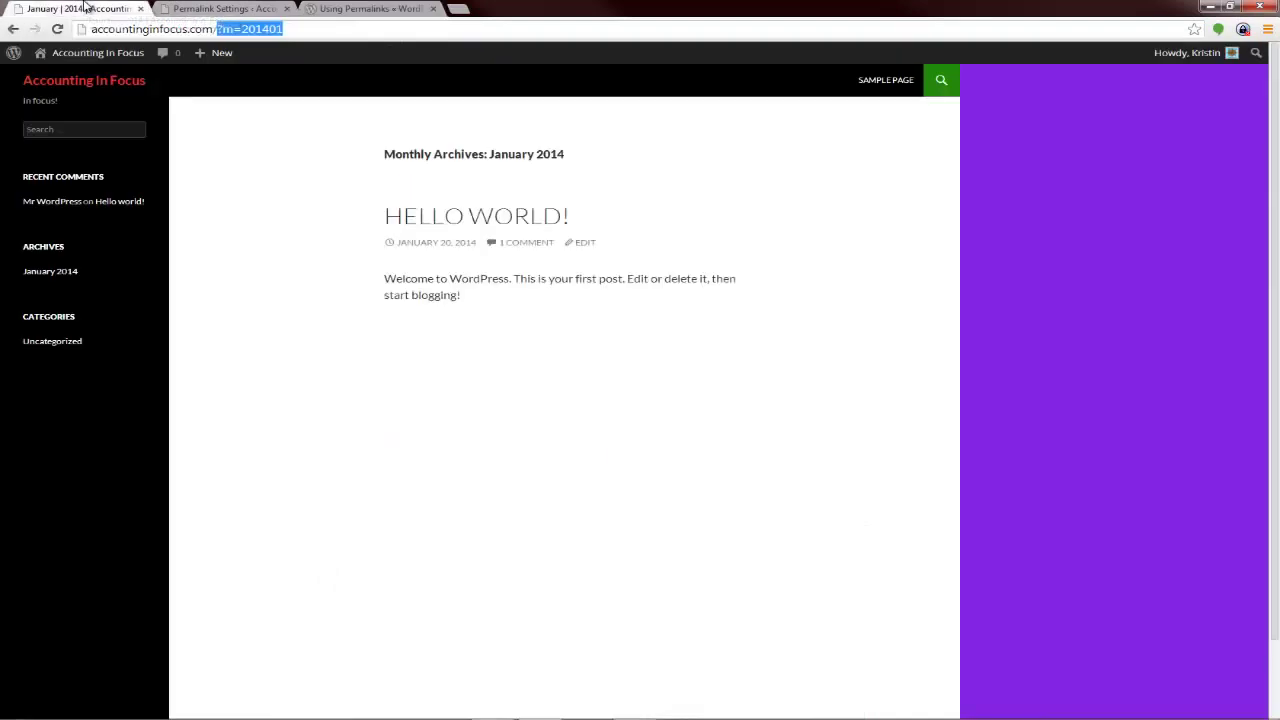
click(230, 8)
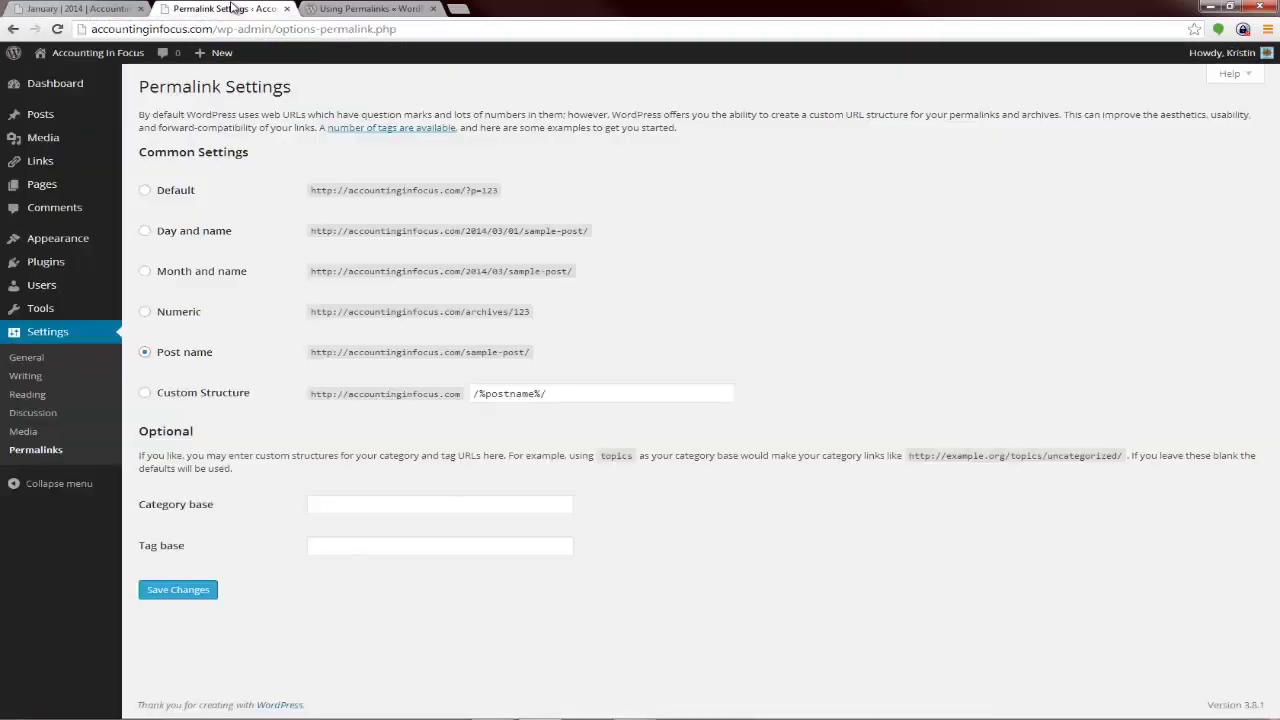
click(475, 395)
key(ctrl+v)
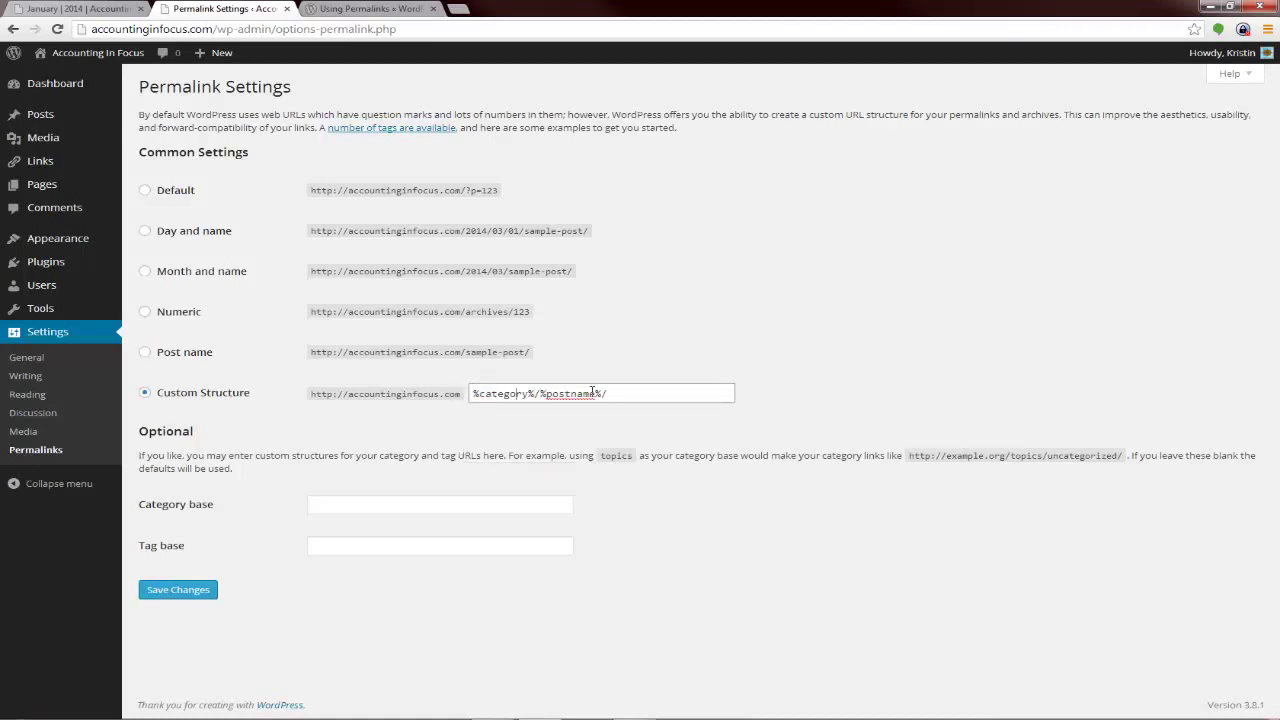
text(/)
click(177, 589)
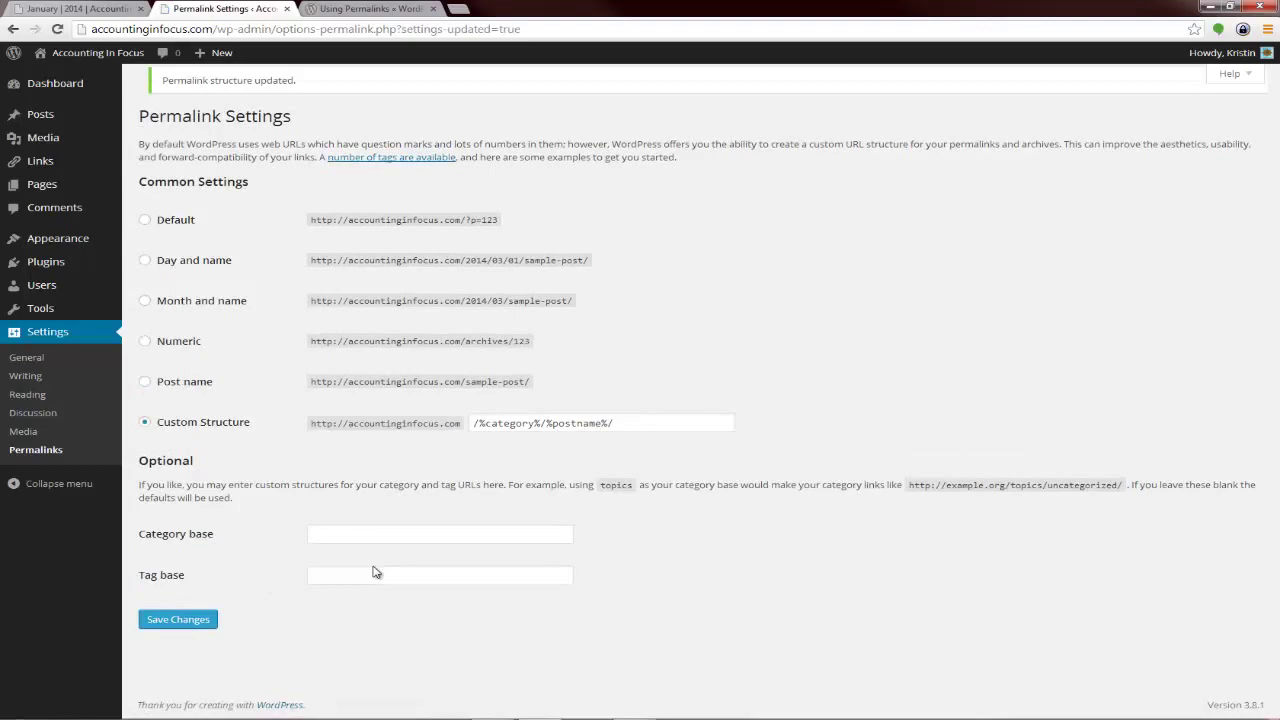
- Check the new permalinks on the site by viewing the Sample Page and the Uncategorized category
click(358, 9)
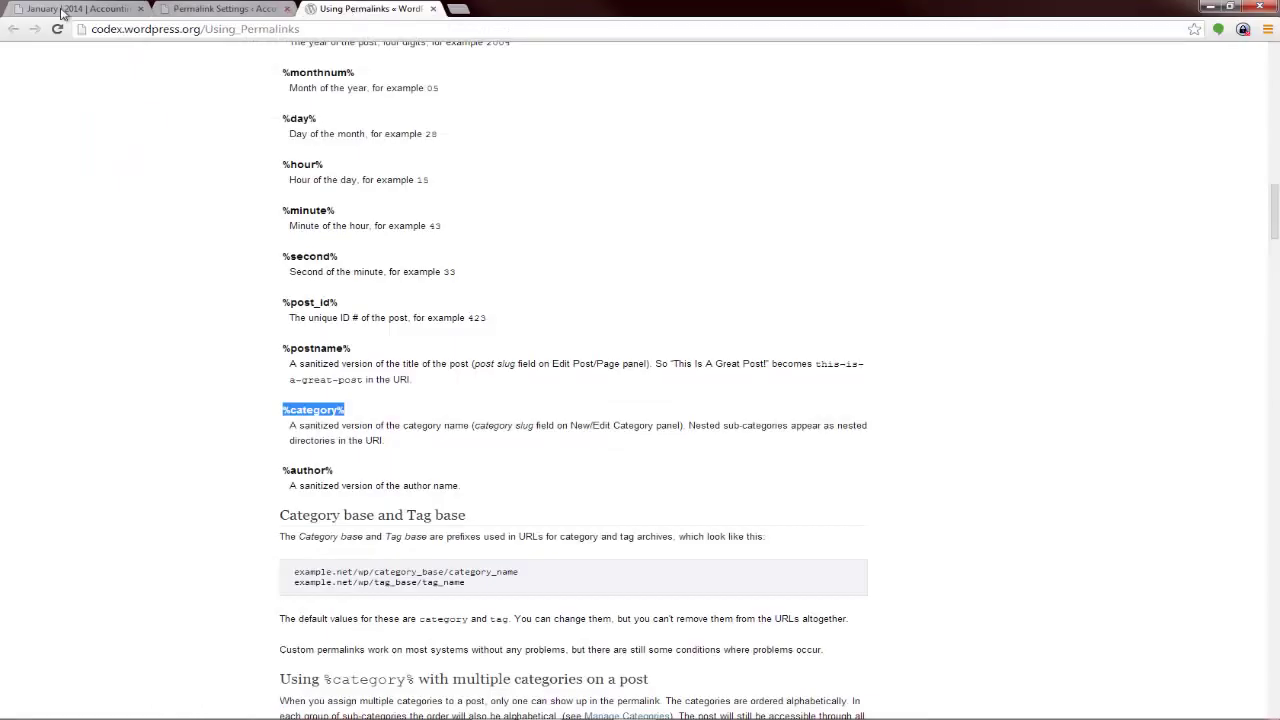
click(64, 10)
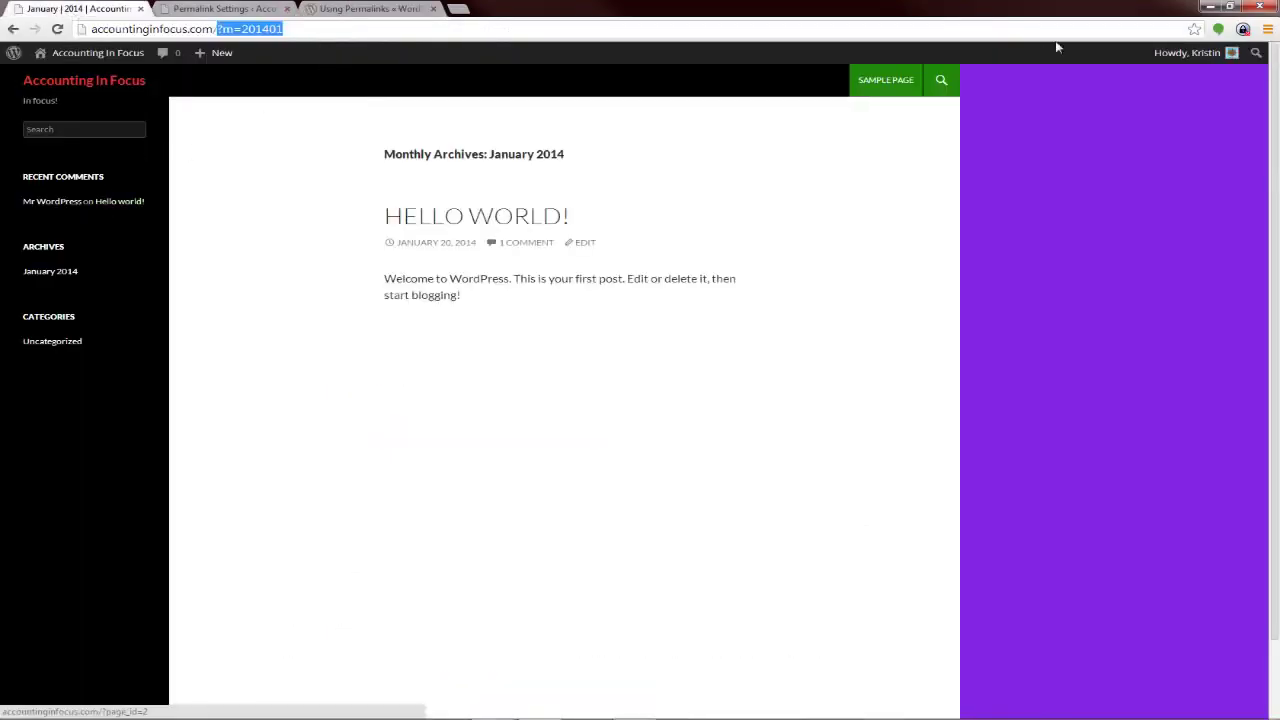
click(908, 88)
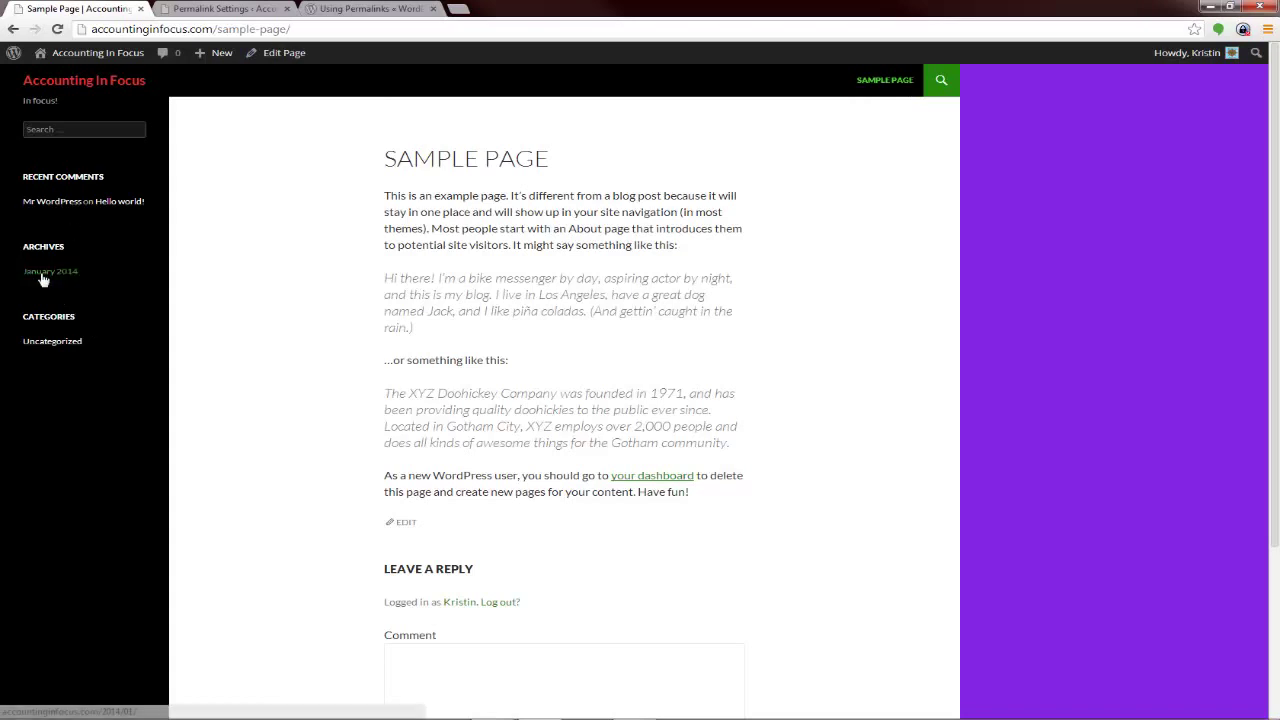
click(71, 343)
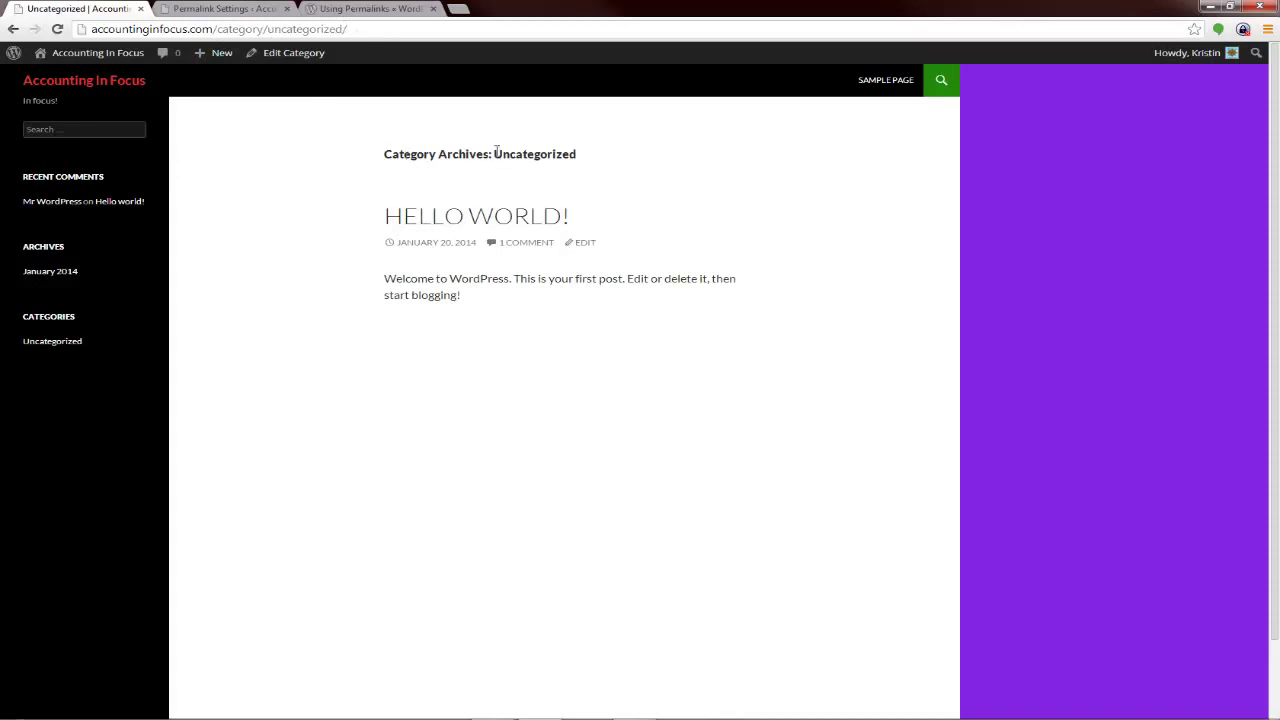
- Dismiss the saving widgets notice on the site's themes page and activate the Twenty Ten theme
click(62, 55)
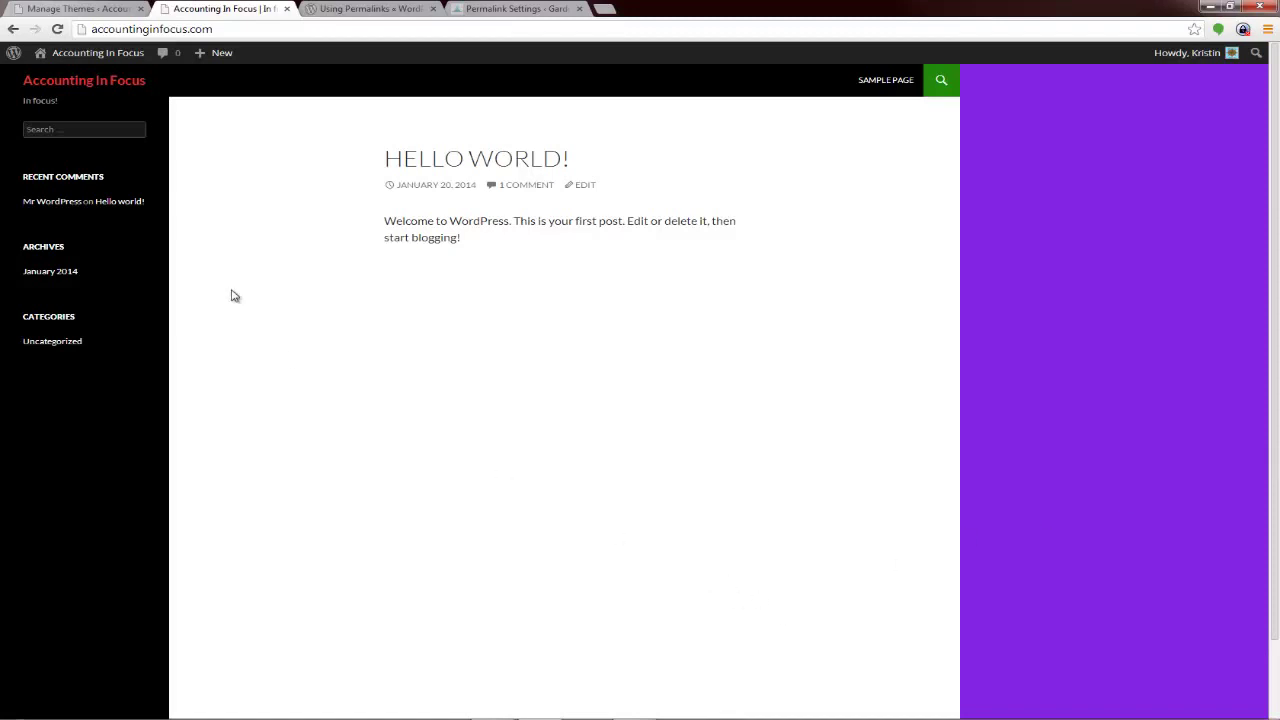
click(101, 6)
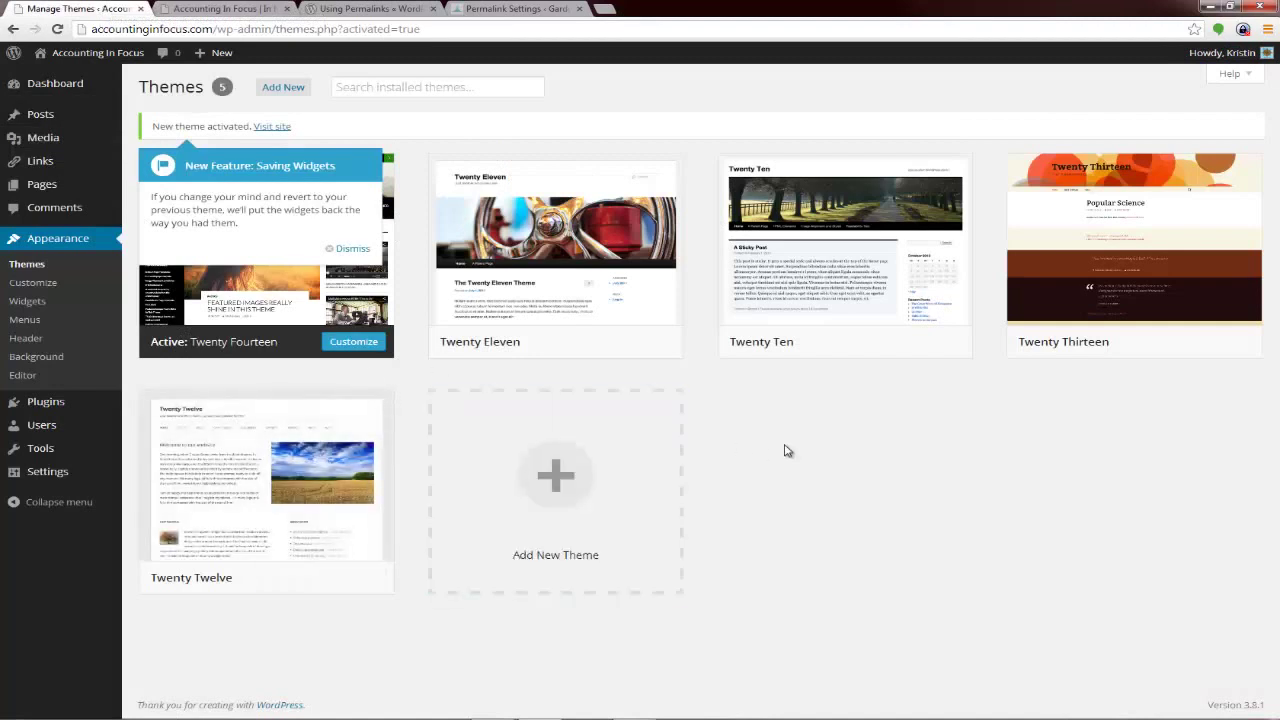
click(364, 249)
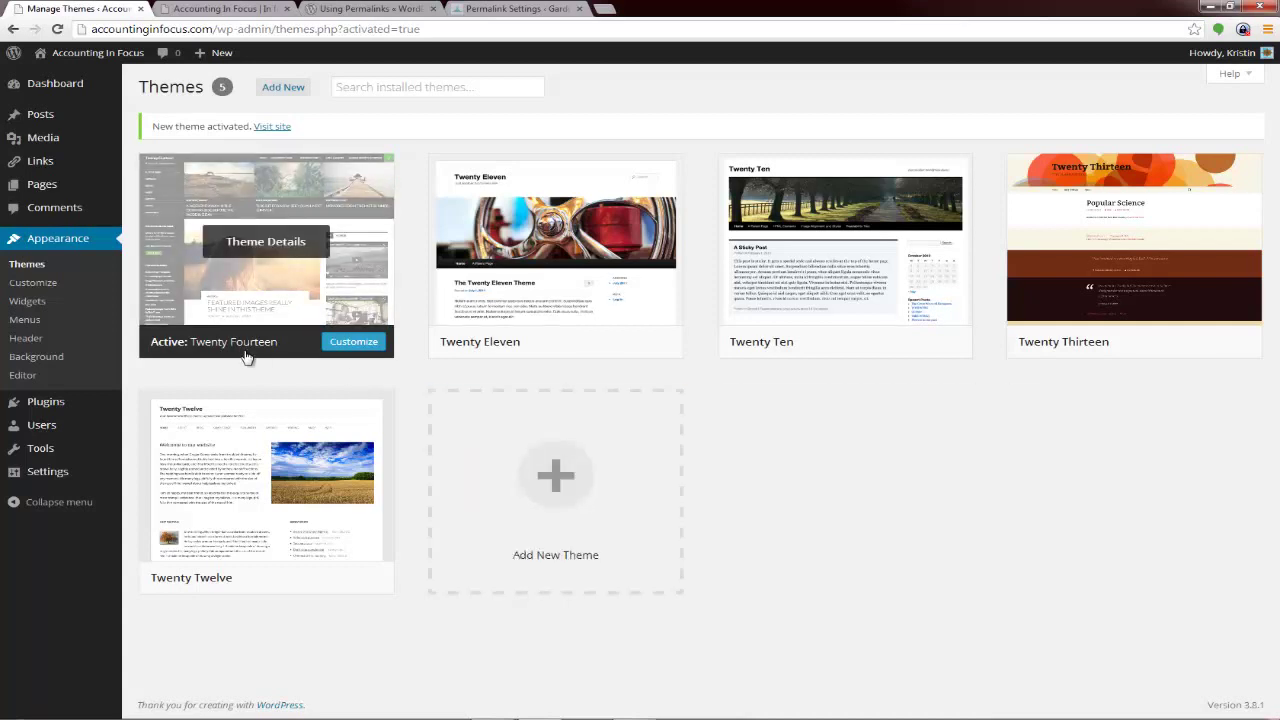
click(858, 343)
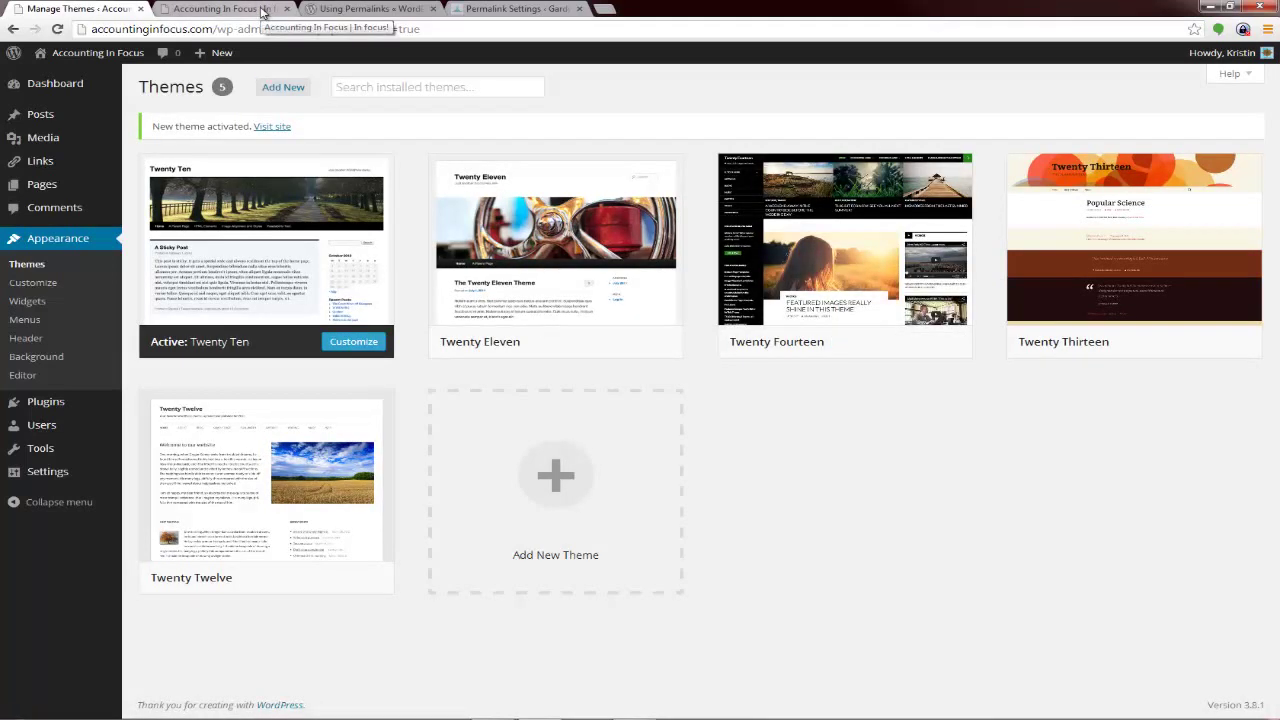
- Reload the site's home page and check its layout in a narrowed browser window, then return to full size
click(263, 11)
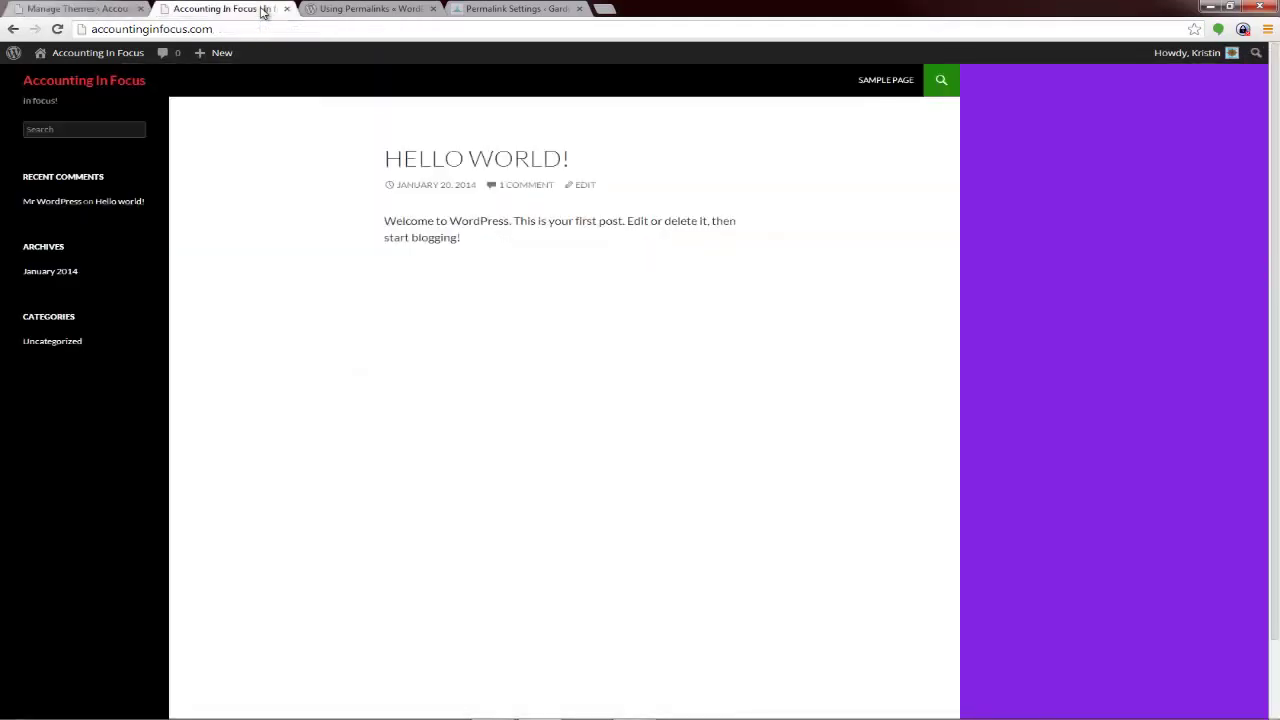
click(57, 29)
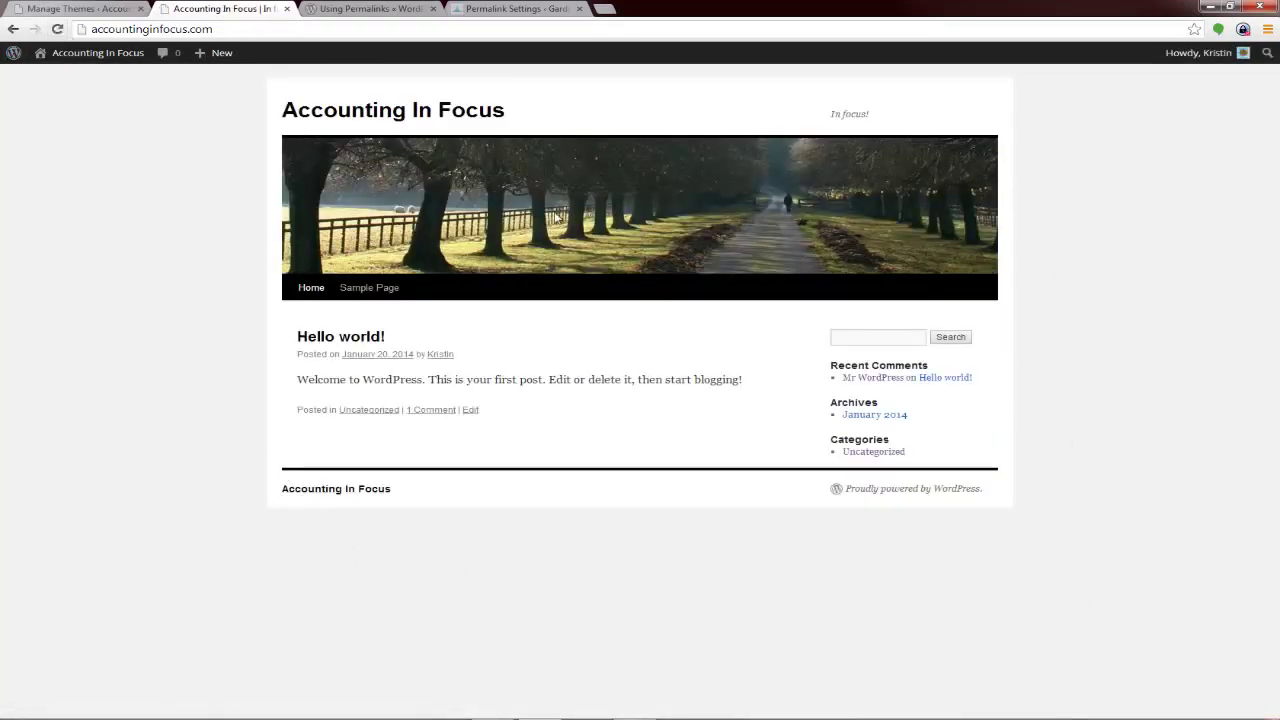
click(1233, 6)
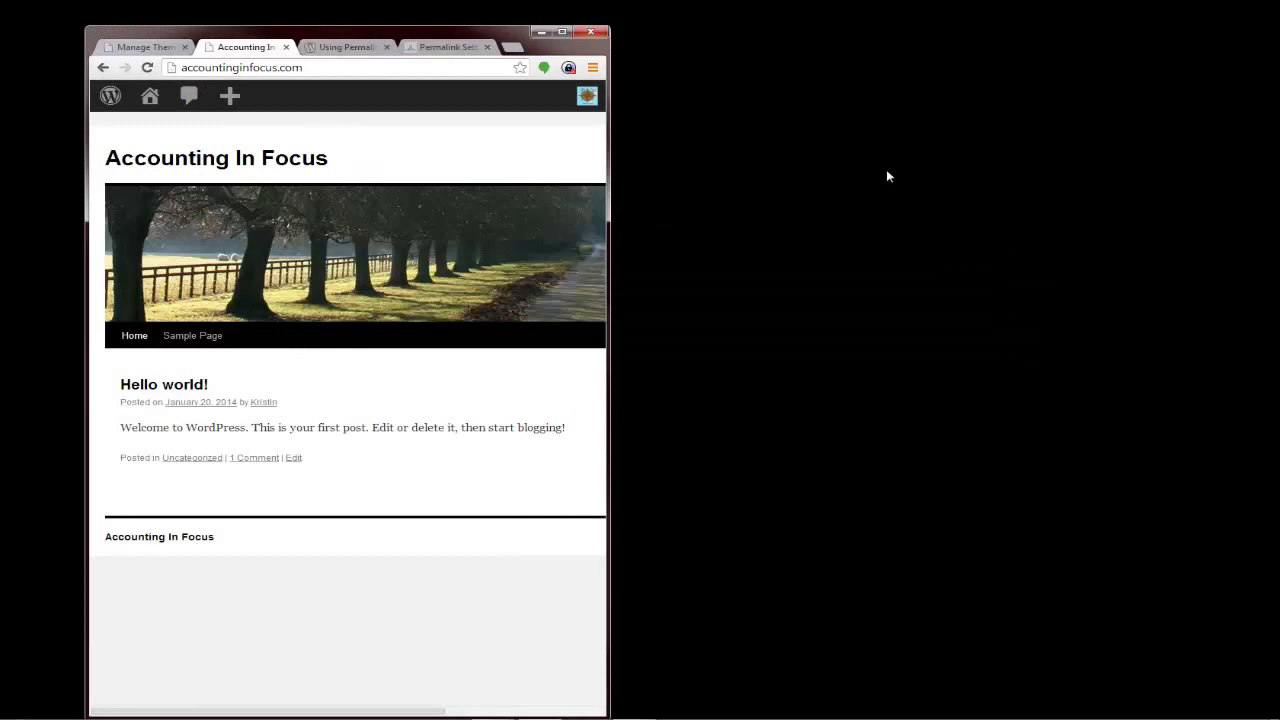
drag(608, 207, 444, 208)
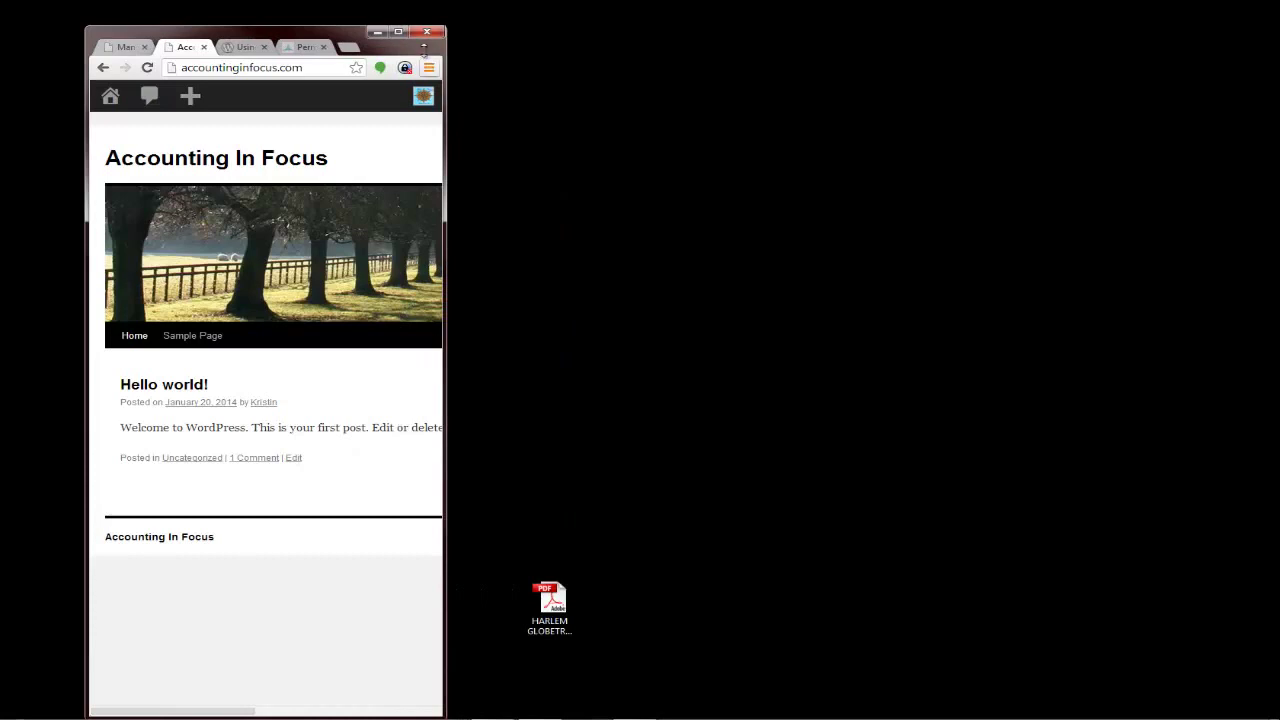
click(399, 34)
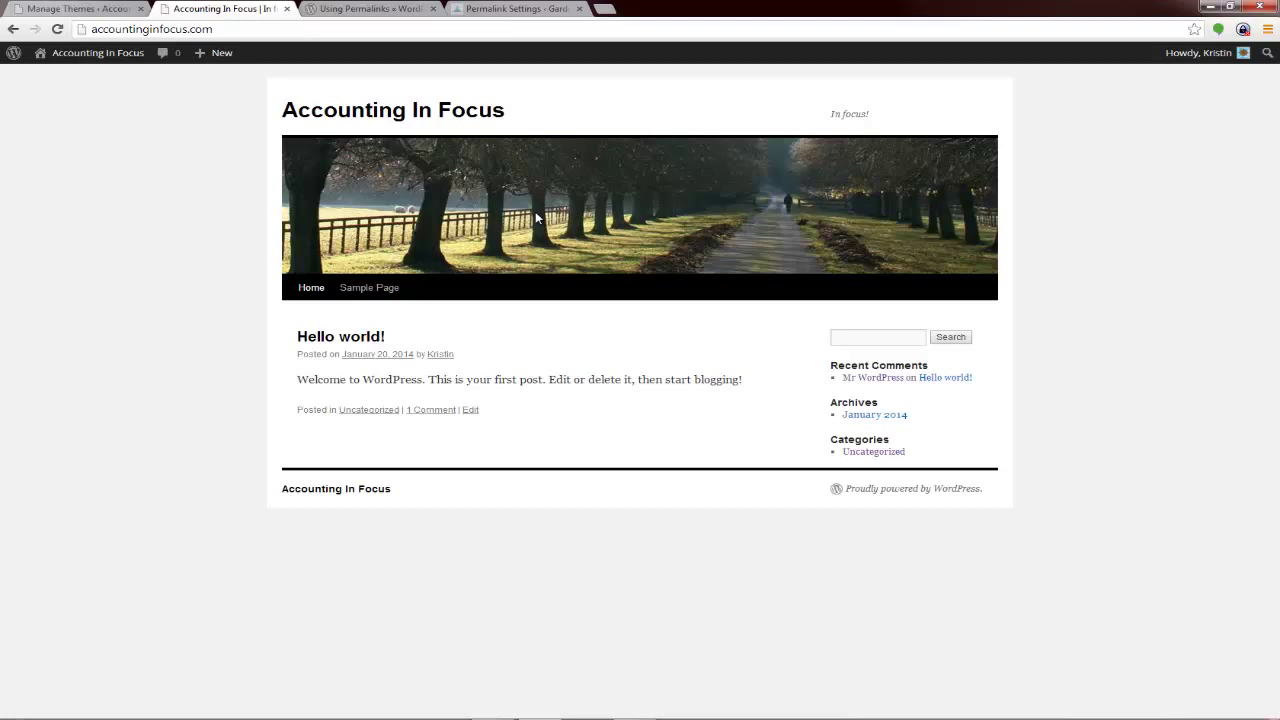
- Reactivate the Twenty Fourteen theme and reload the site's home page
click(45, 8)
mouse_move(870, 366)
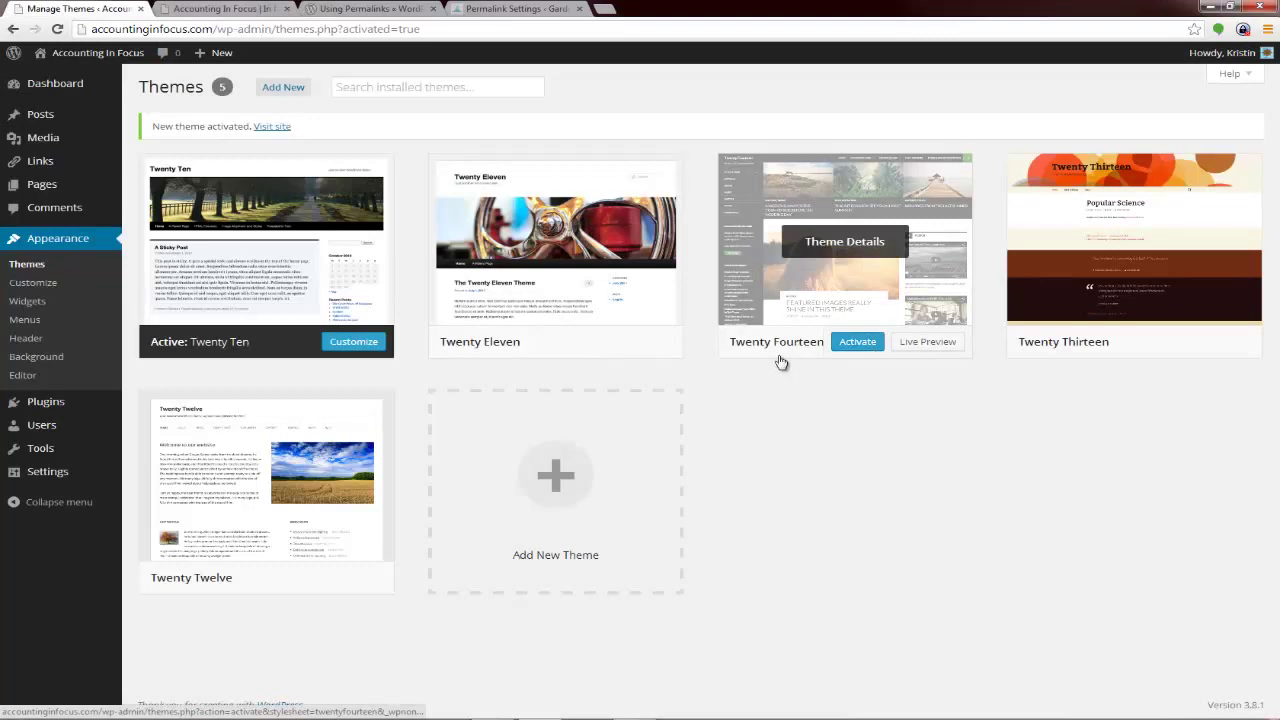
click(840, 346)
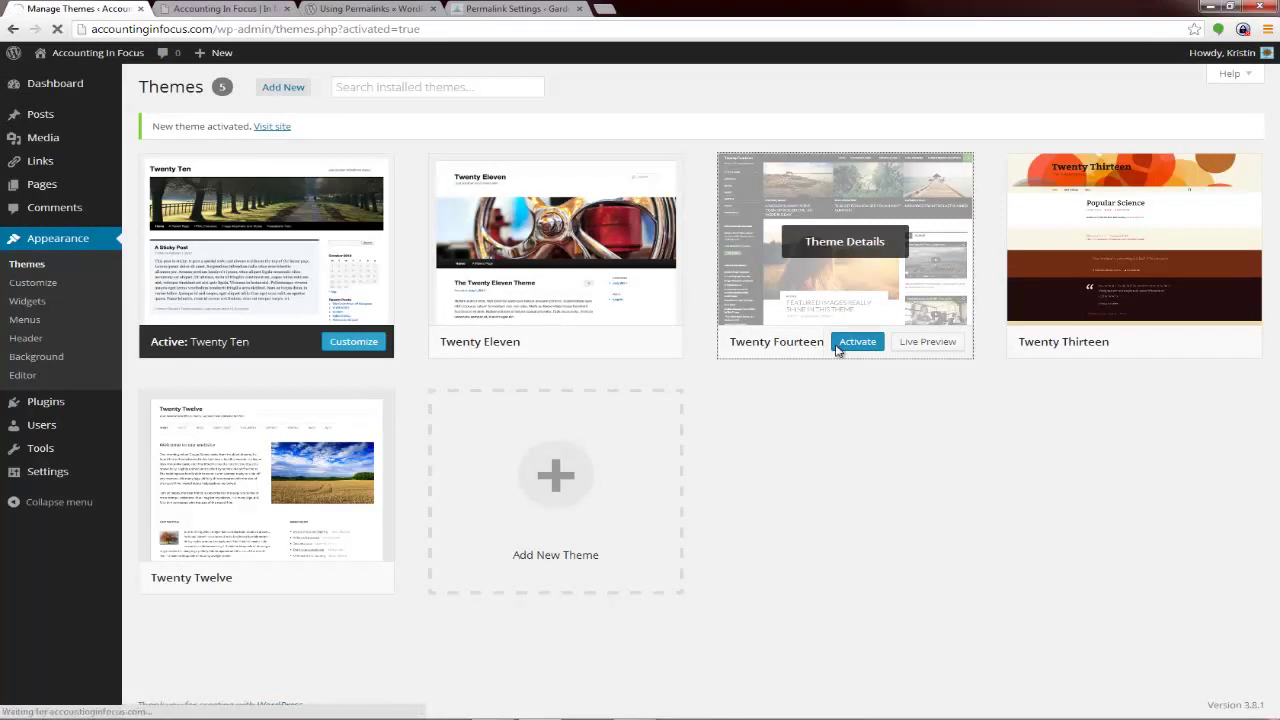
click(166, 8)
click(57, 29)
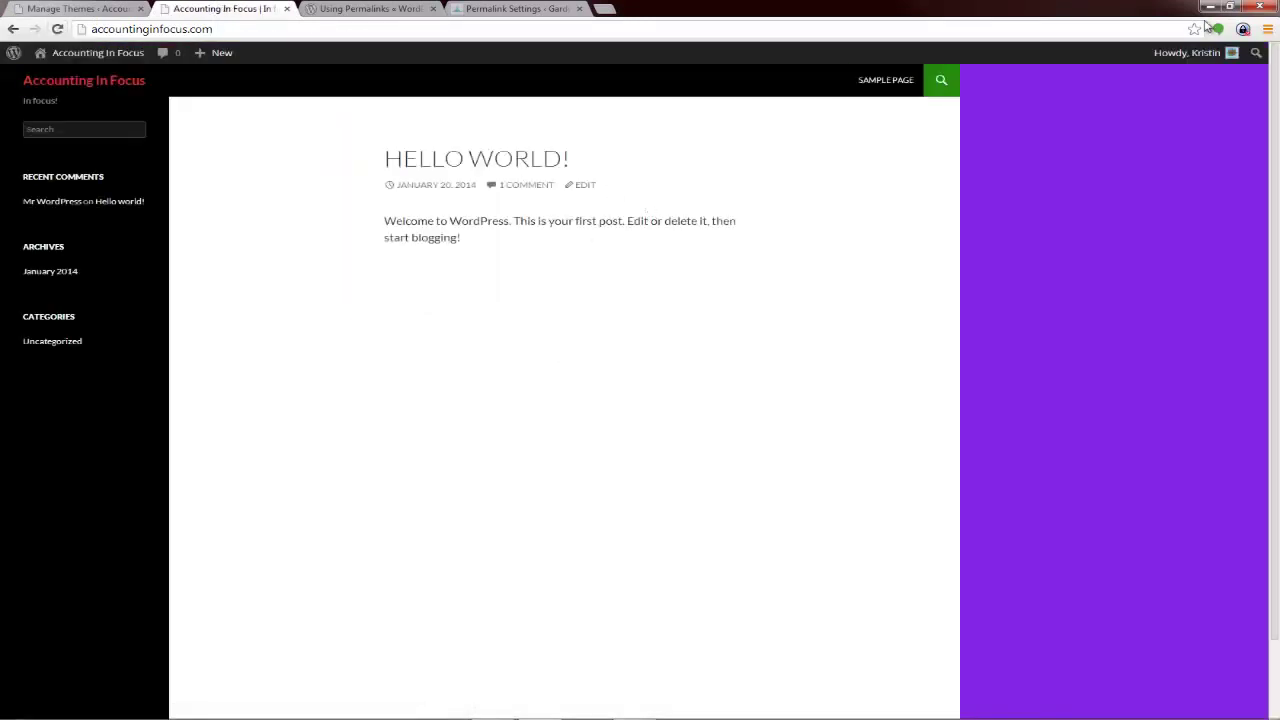
- Check how the site's home page layout adapts at several browser window widths, and return the window to full size
click(1230, 7)
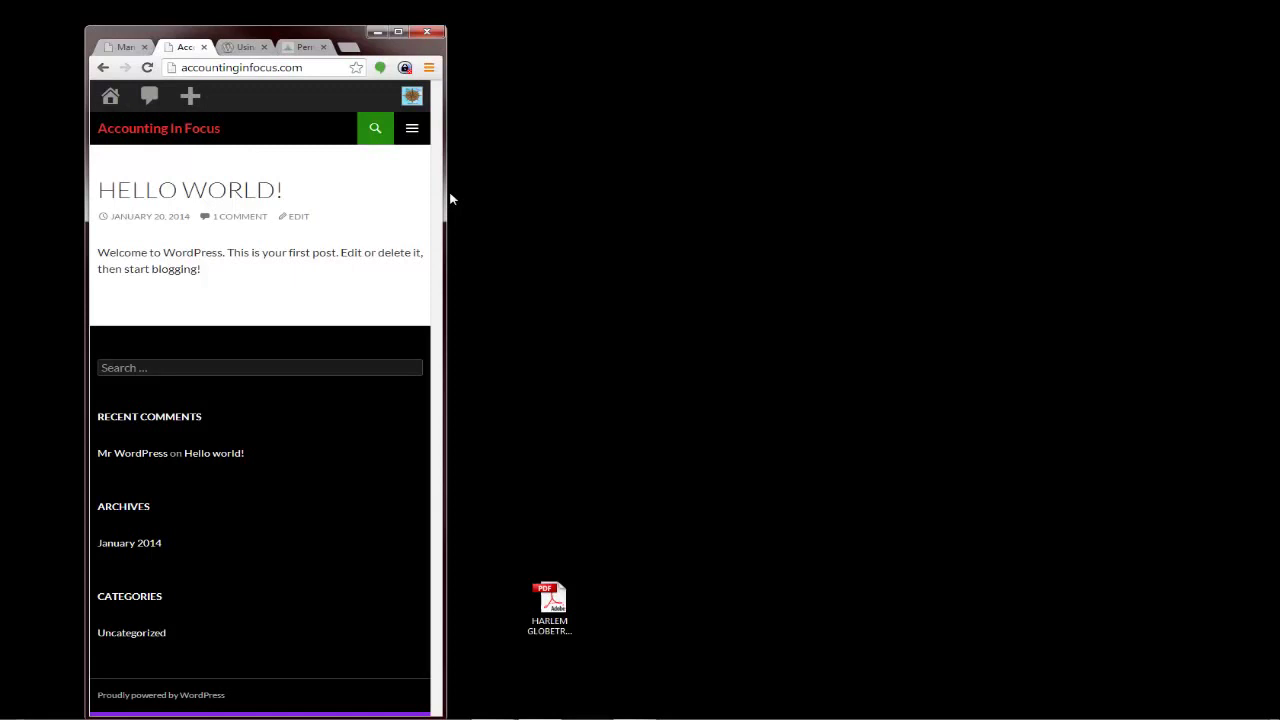
drag(445, 188, 825, 157)
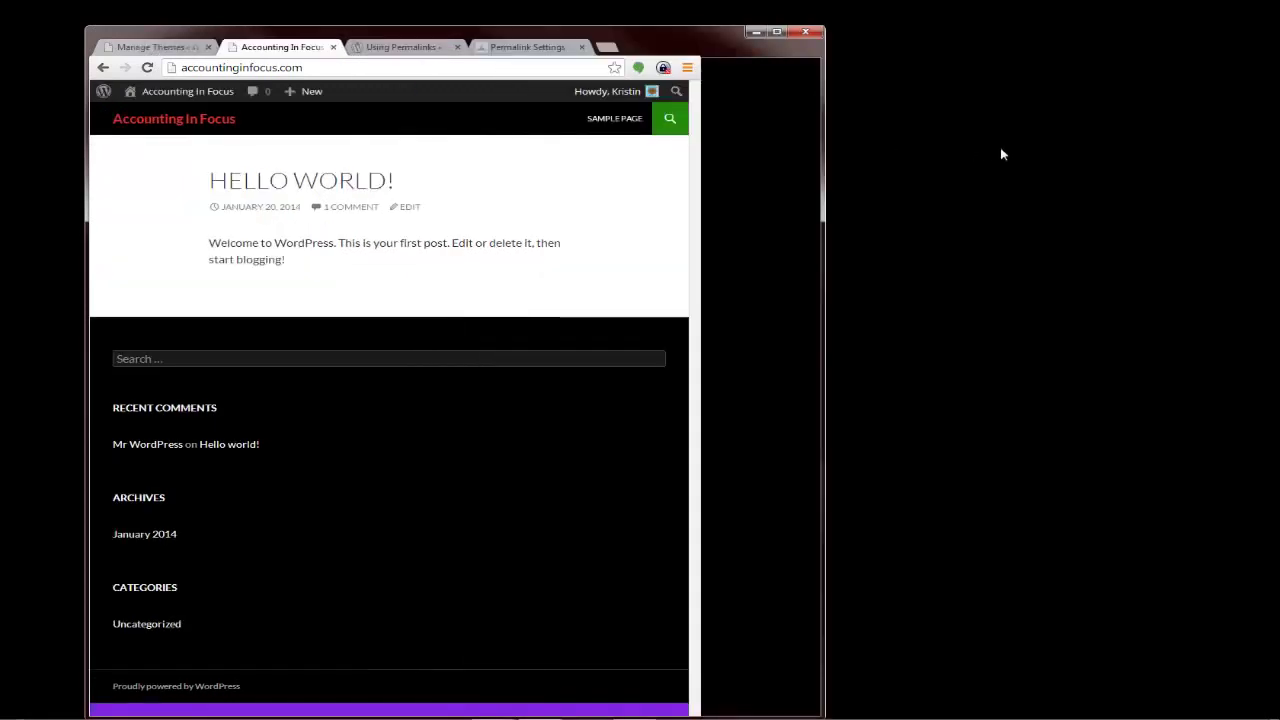
drag(1003, 154, 1036, 217)
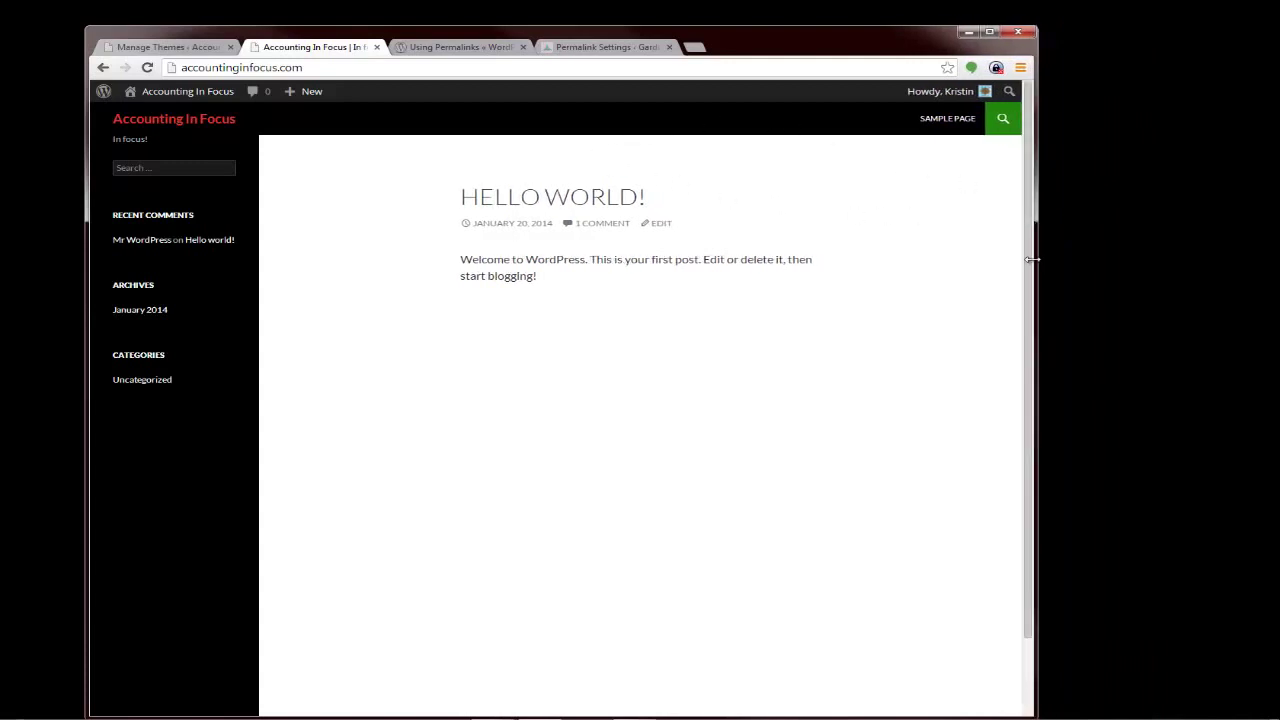
drag(1032, 259, 789, 277)
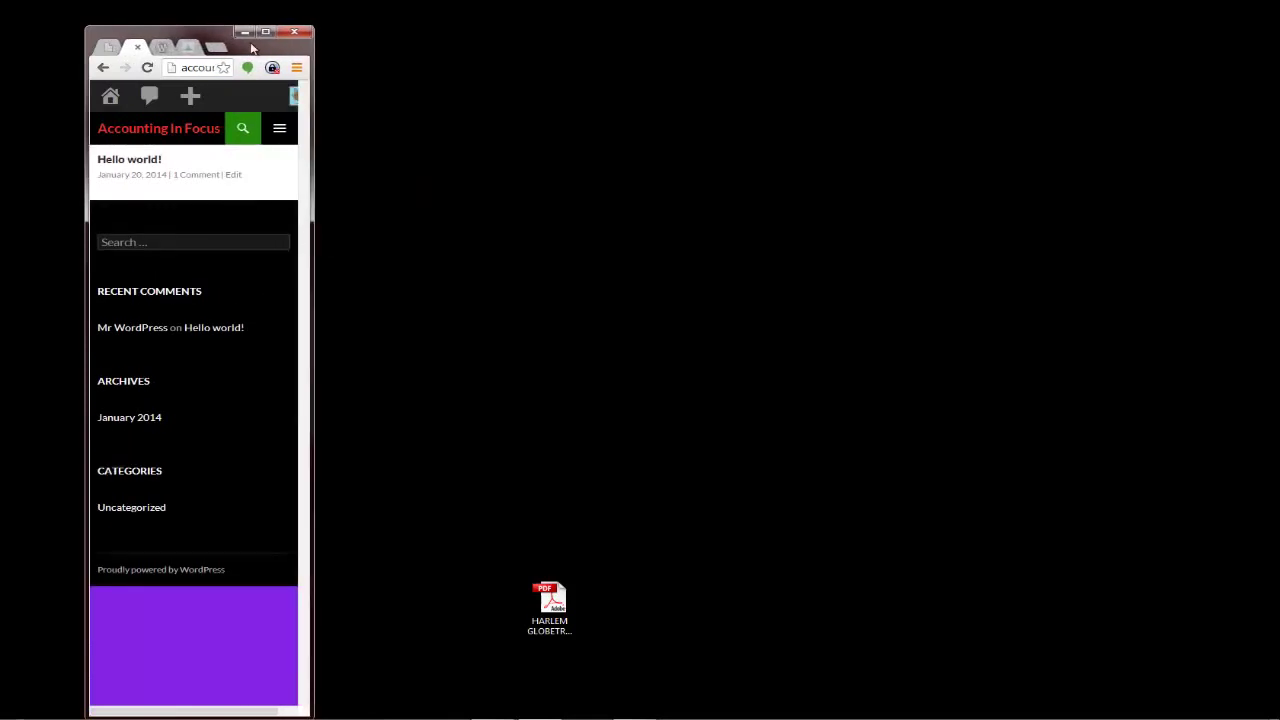
click(265, 34)
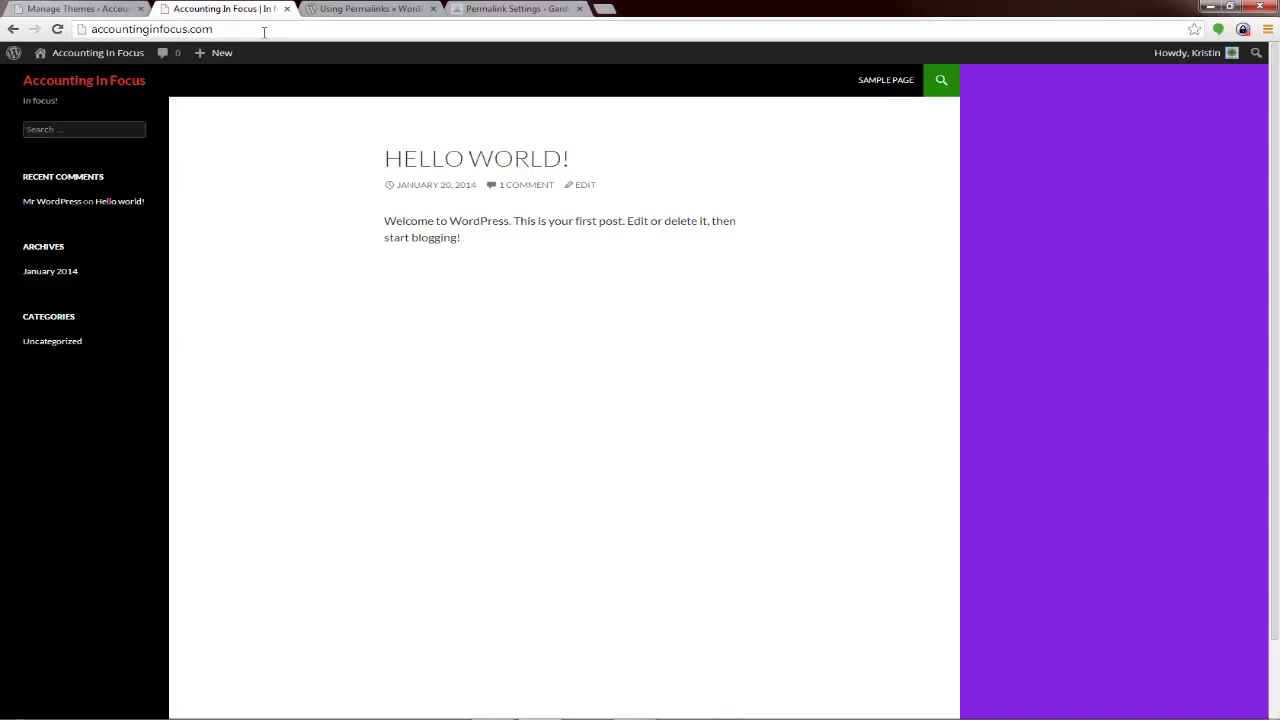
- Activate the Twenty Ten theme from the site's themes page
click(90, 8)
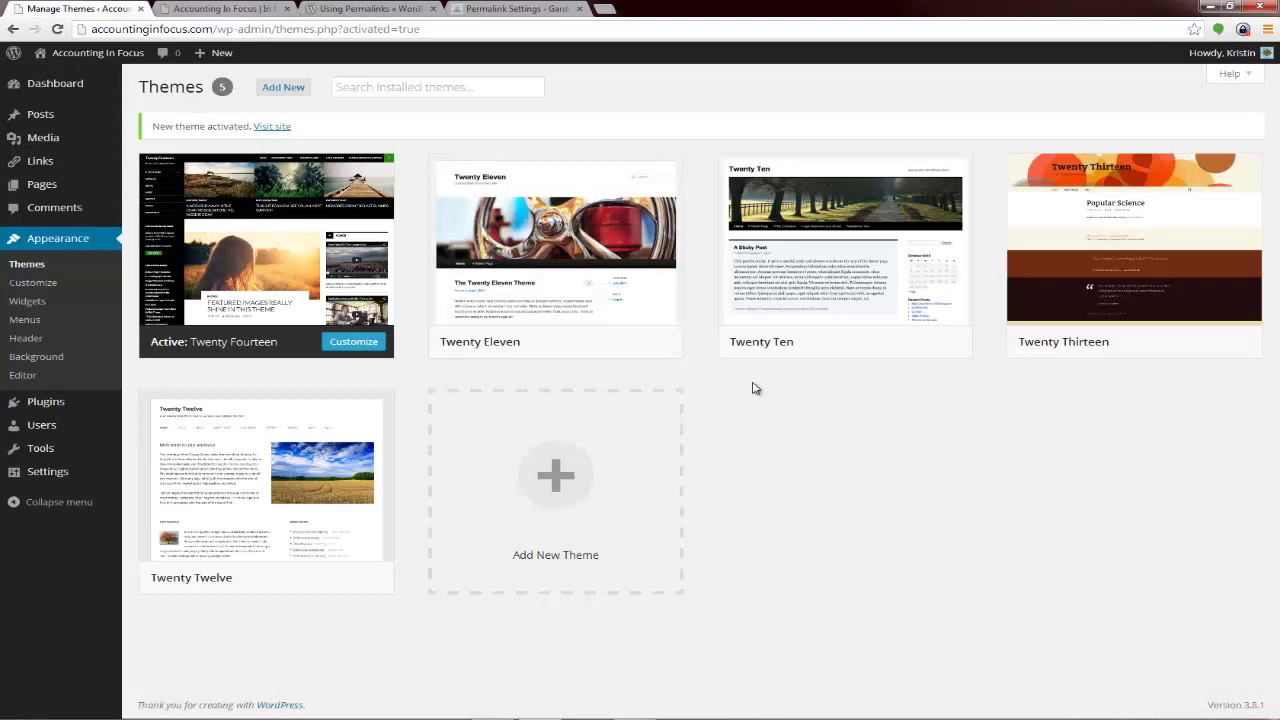
mouse_move(774, 351)
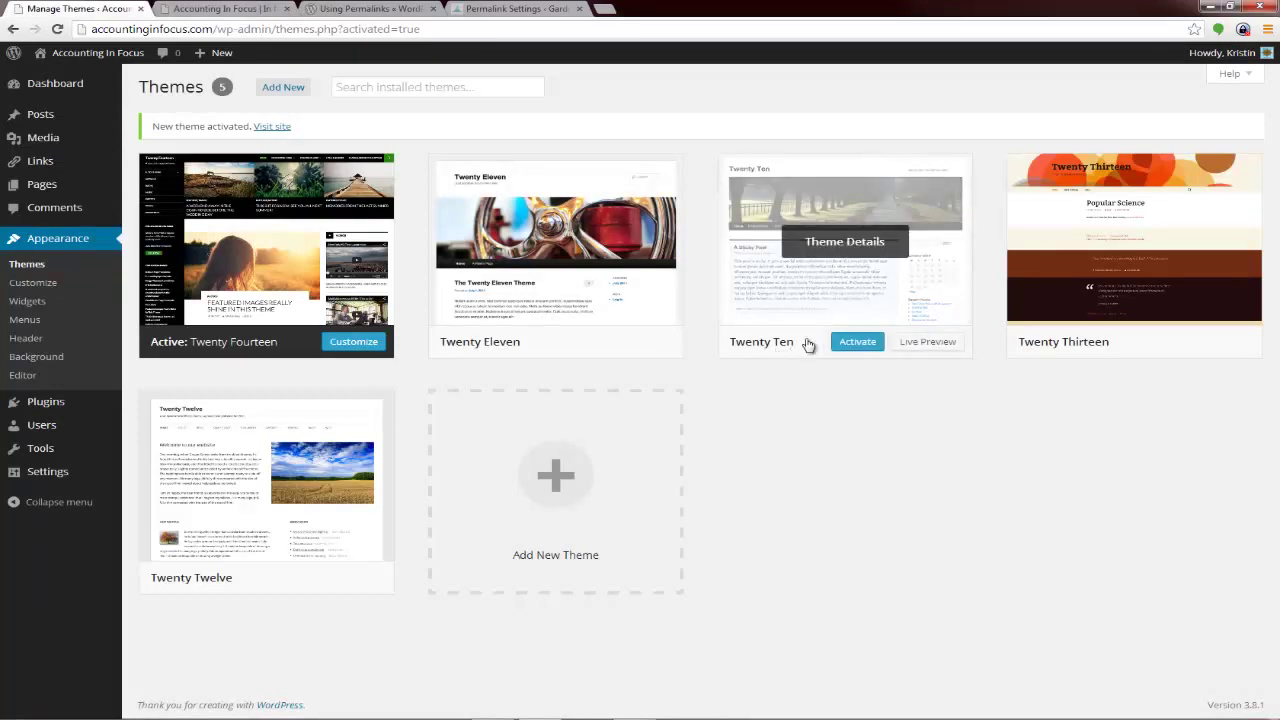
click(873, 346)
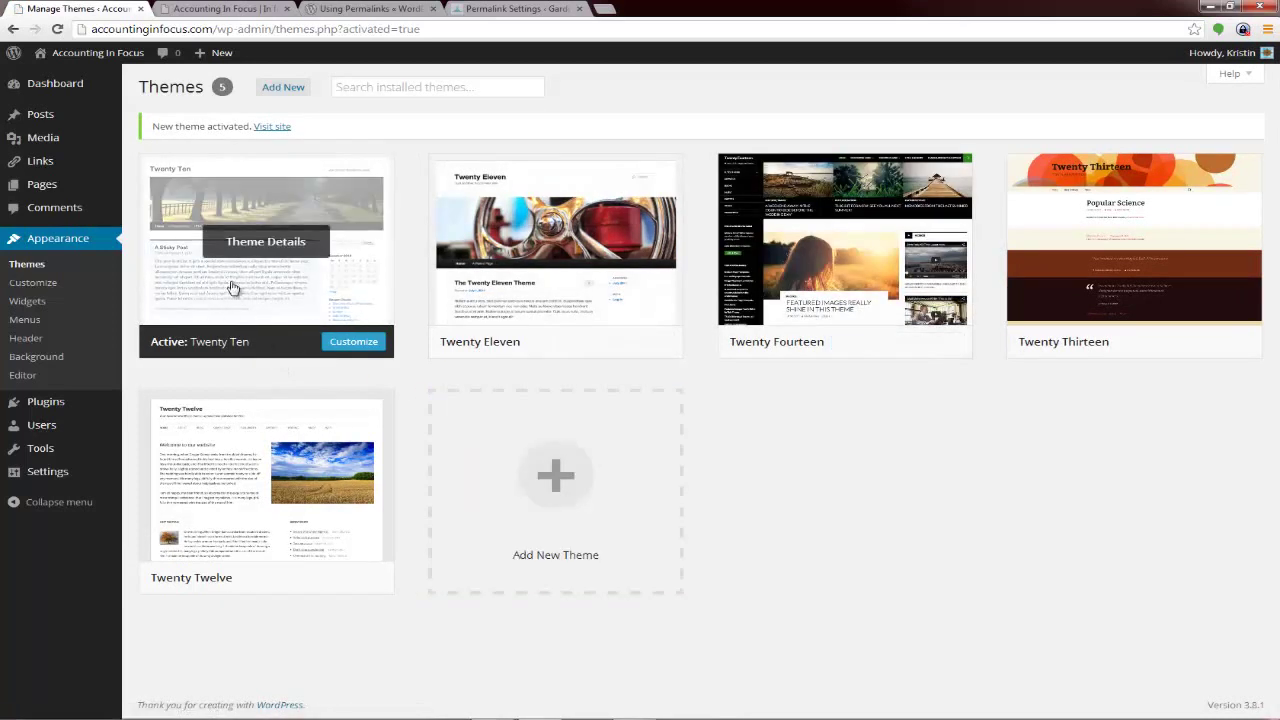
- Remove the Categories, Archives and Recent Comments widgets from the Primary Widget Area and reload the site's home page
click(30, 302)
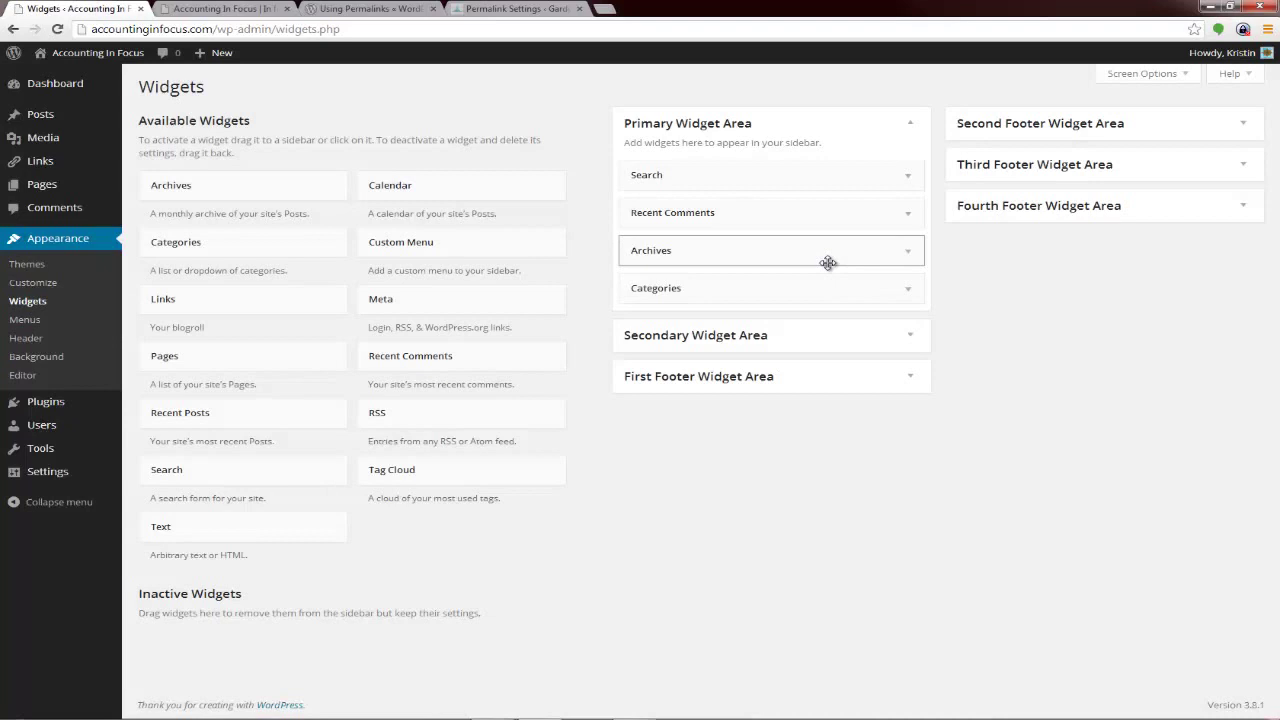
drag(809, 300, 491, 300)
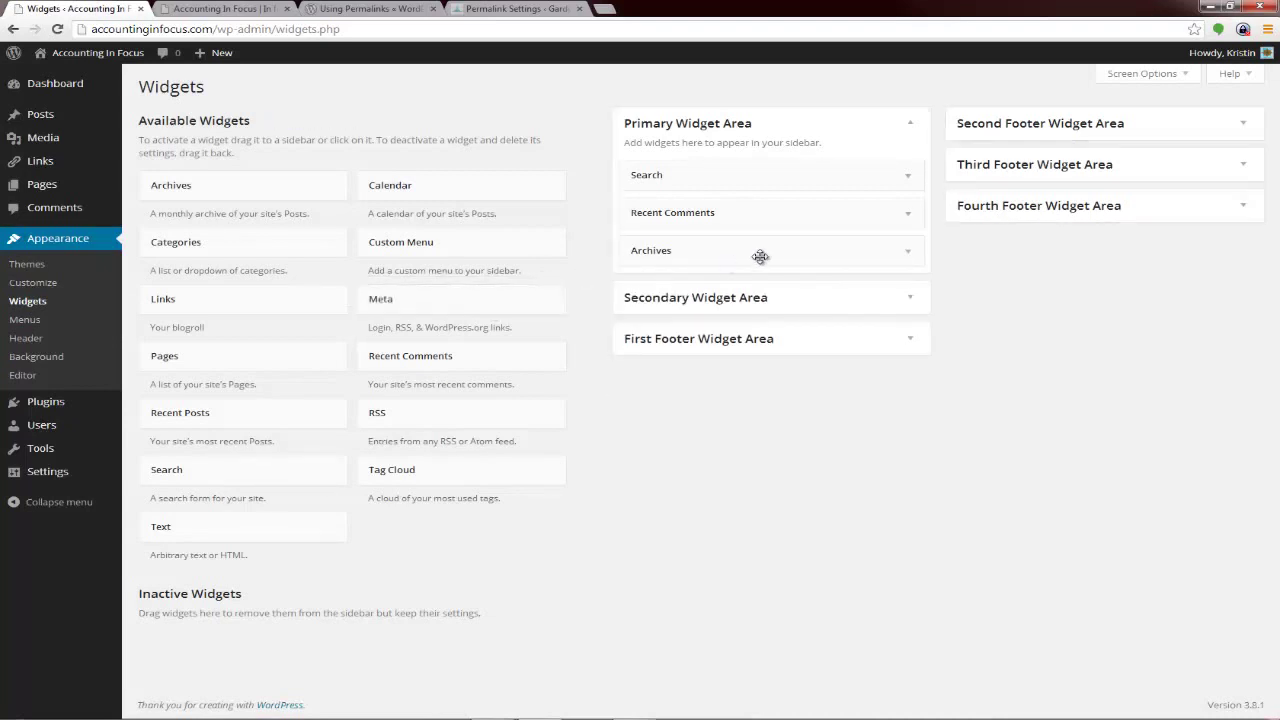
drag(871, 249, 677, 263)
drag(820, 250, 443, 271)
drag(821, 205, 517, 237)
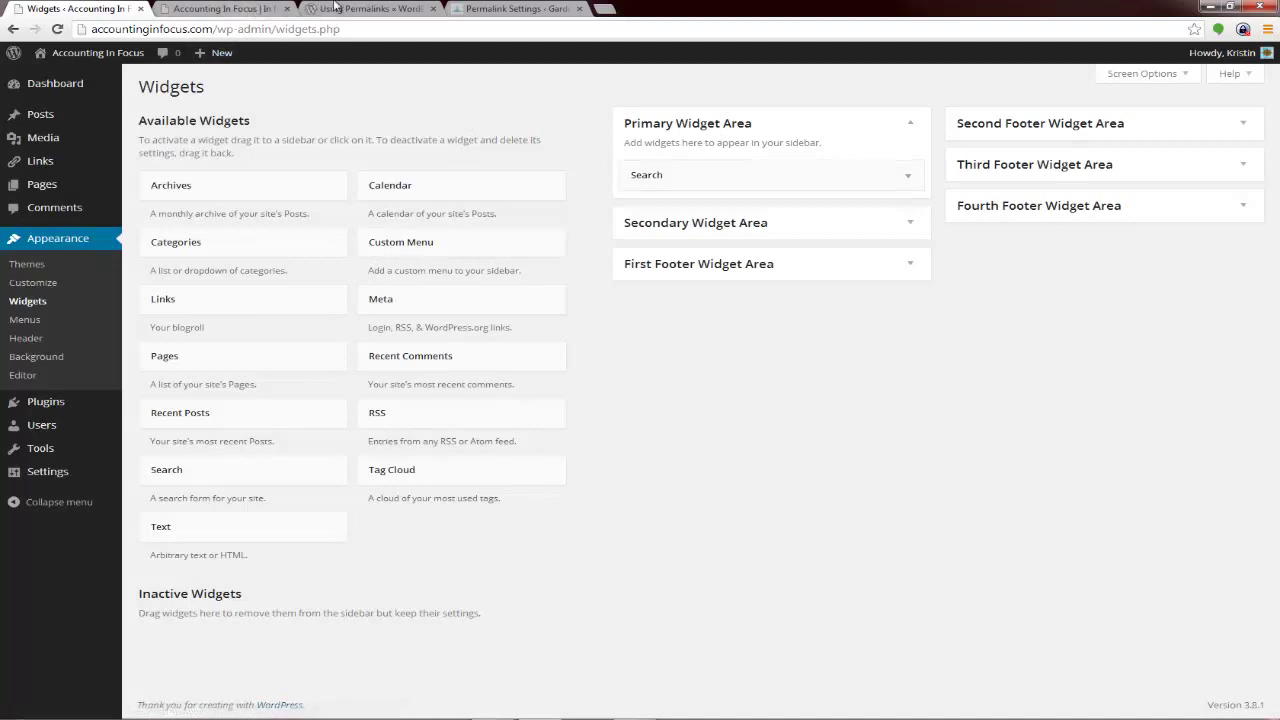
click(205, 10)
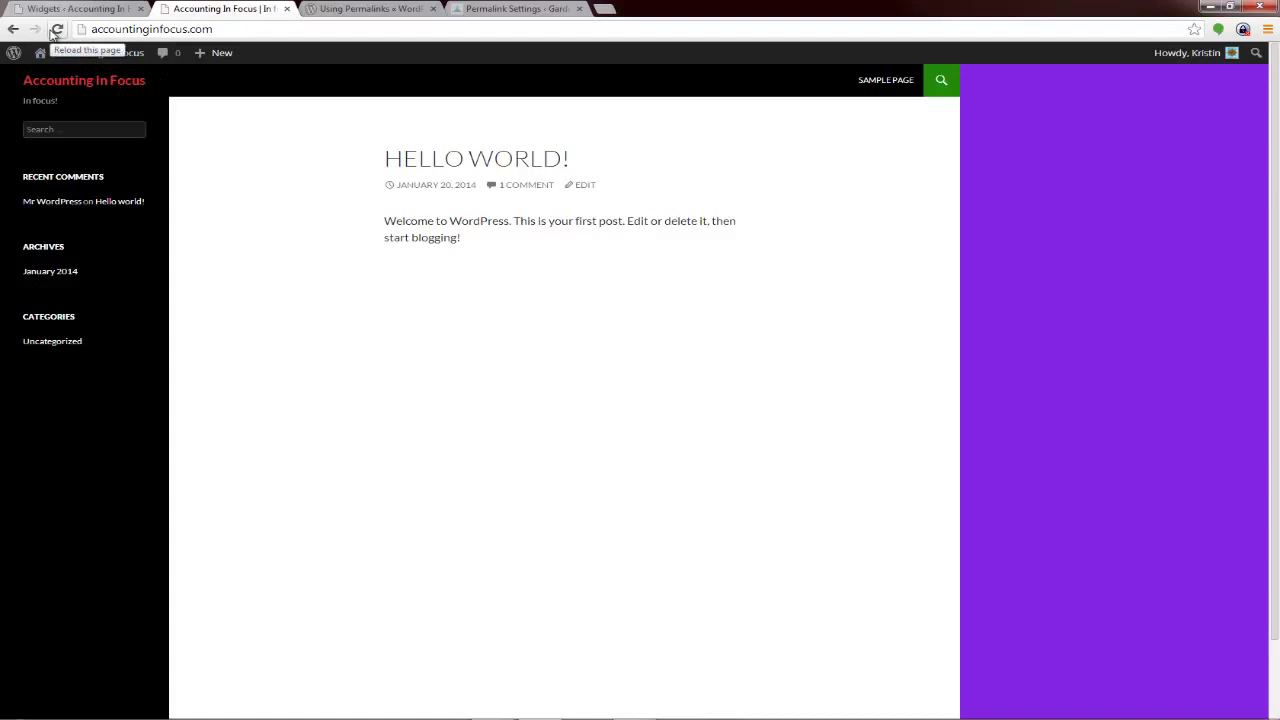
click(55, 30)
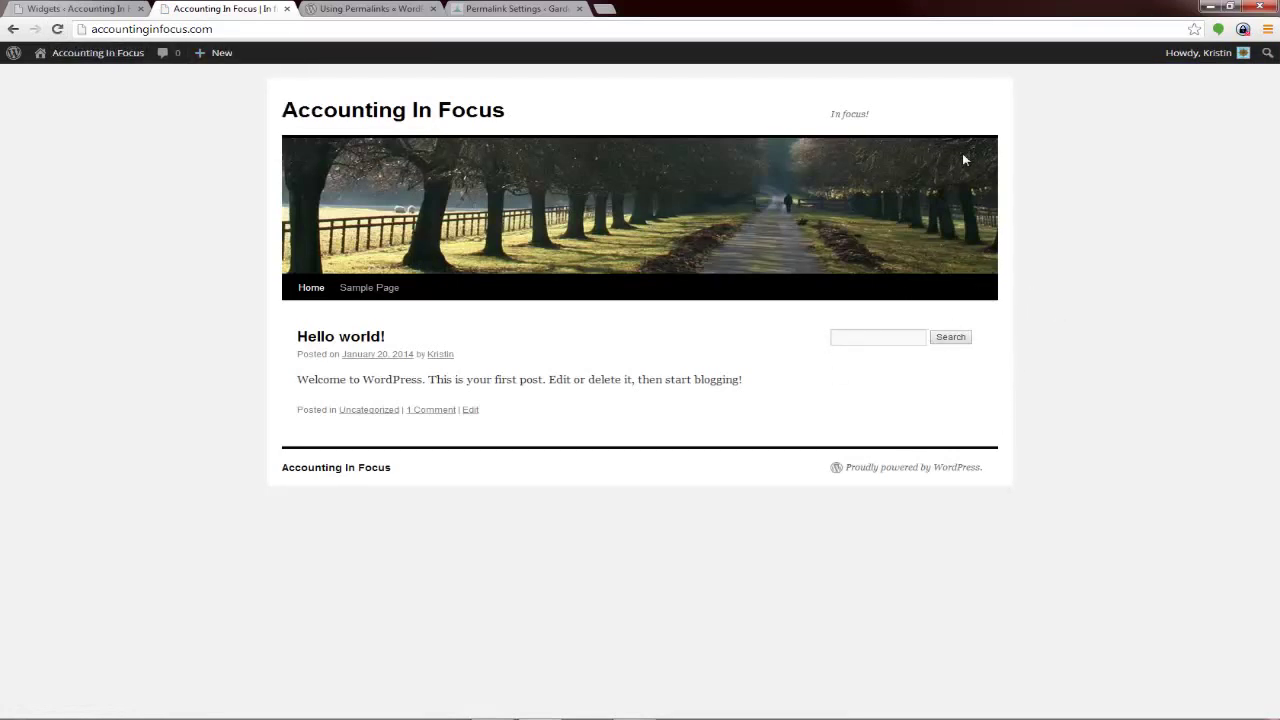
- Add an Archives widget to the Secondary Widget Area, save it and reload the site's home page
click(50, 8)
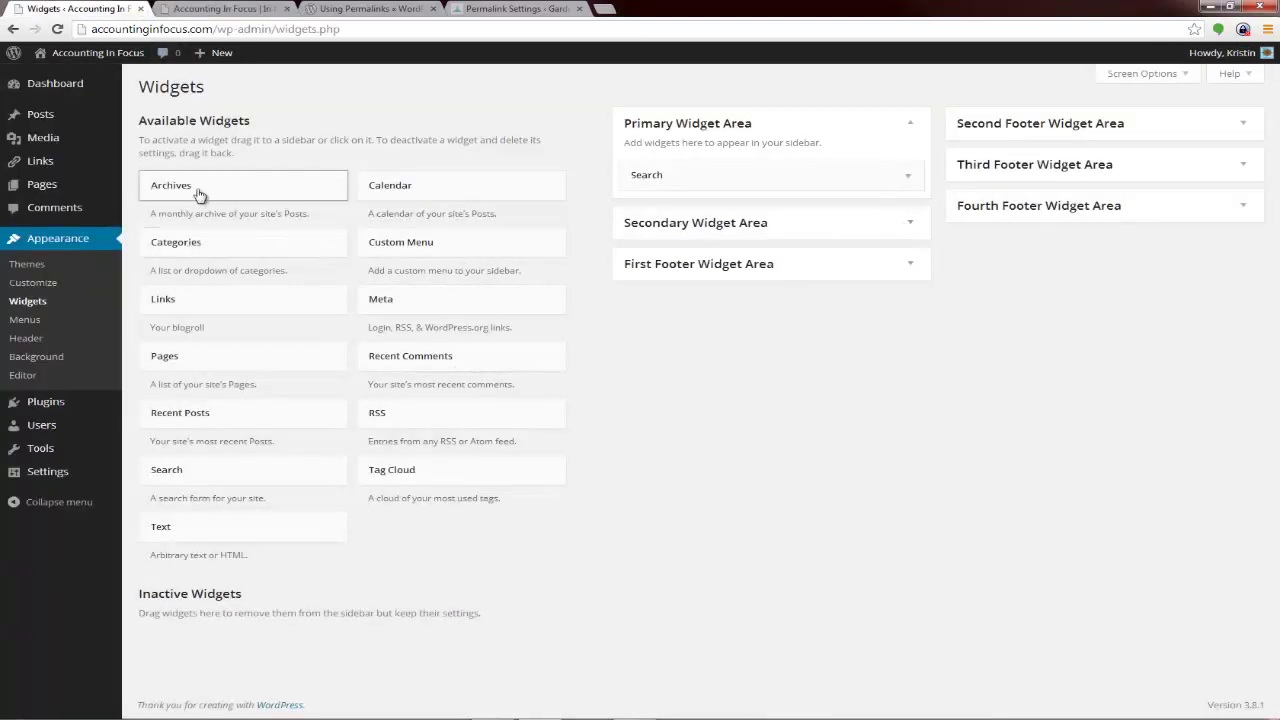
drag(200, 195, 770, 228)
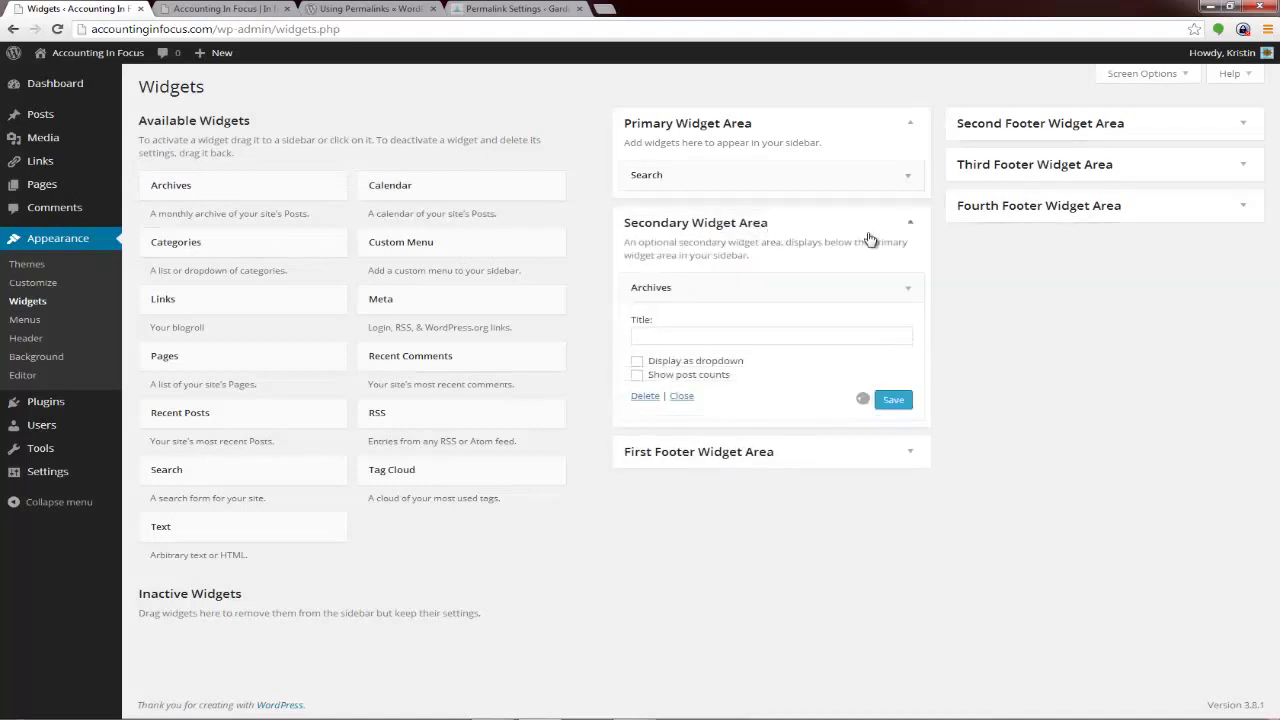
click(896, 401)
click(365, 9)
click(190, 9)
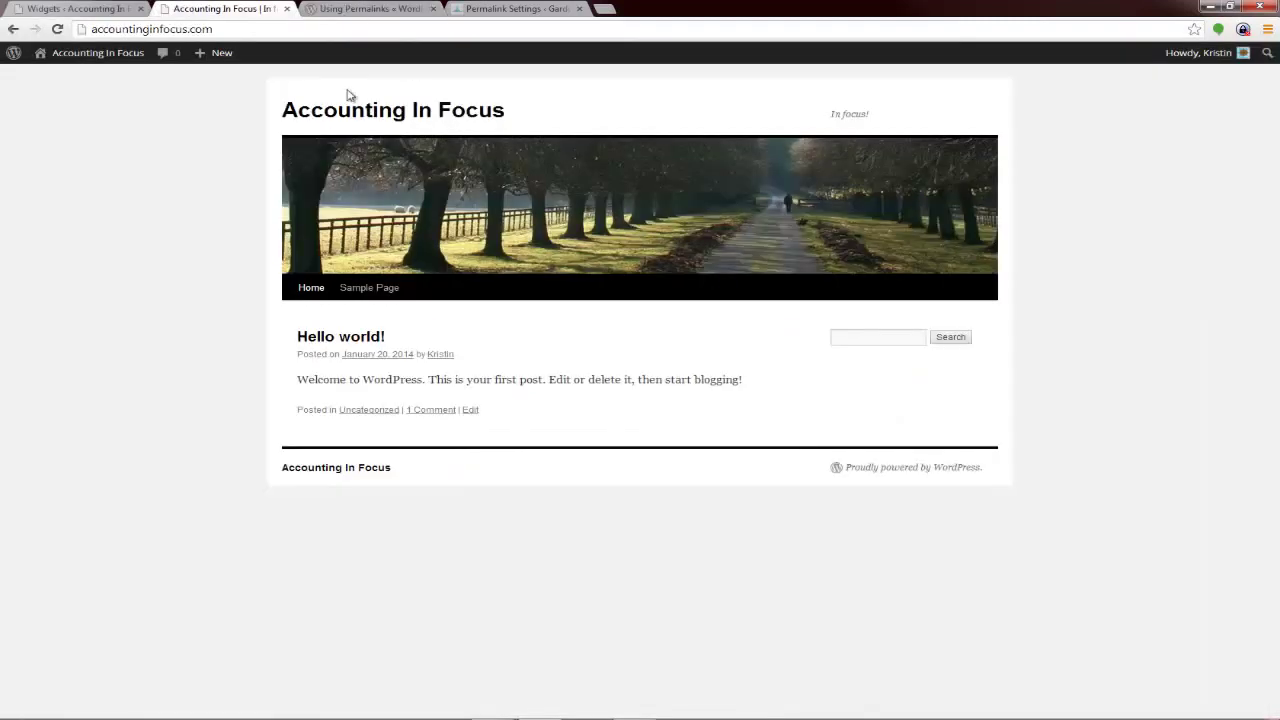
click(57, 29)
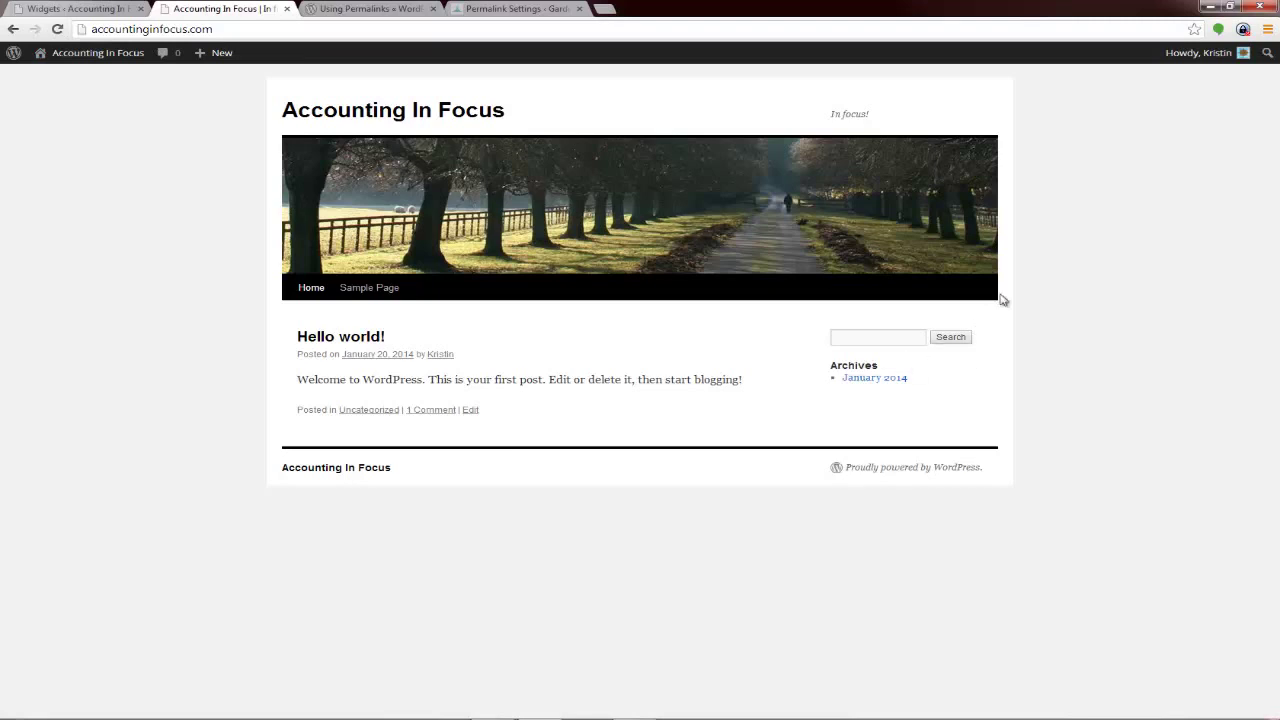
- Add a Pages widget to the First Footer Widget Area and refresh the site's home page
click(84, 8)
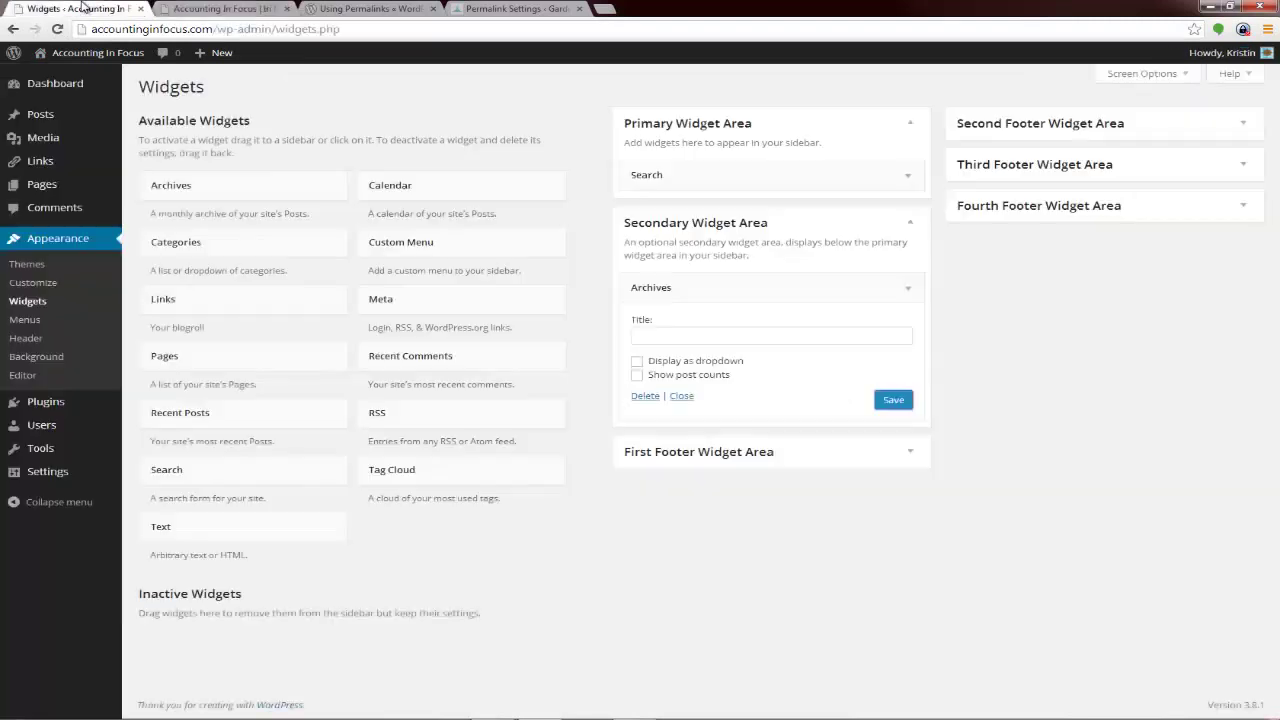
click(912, 460)
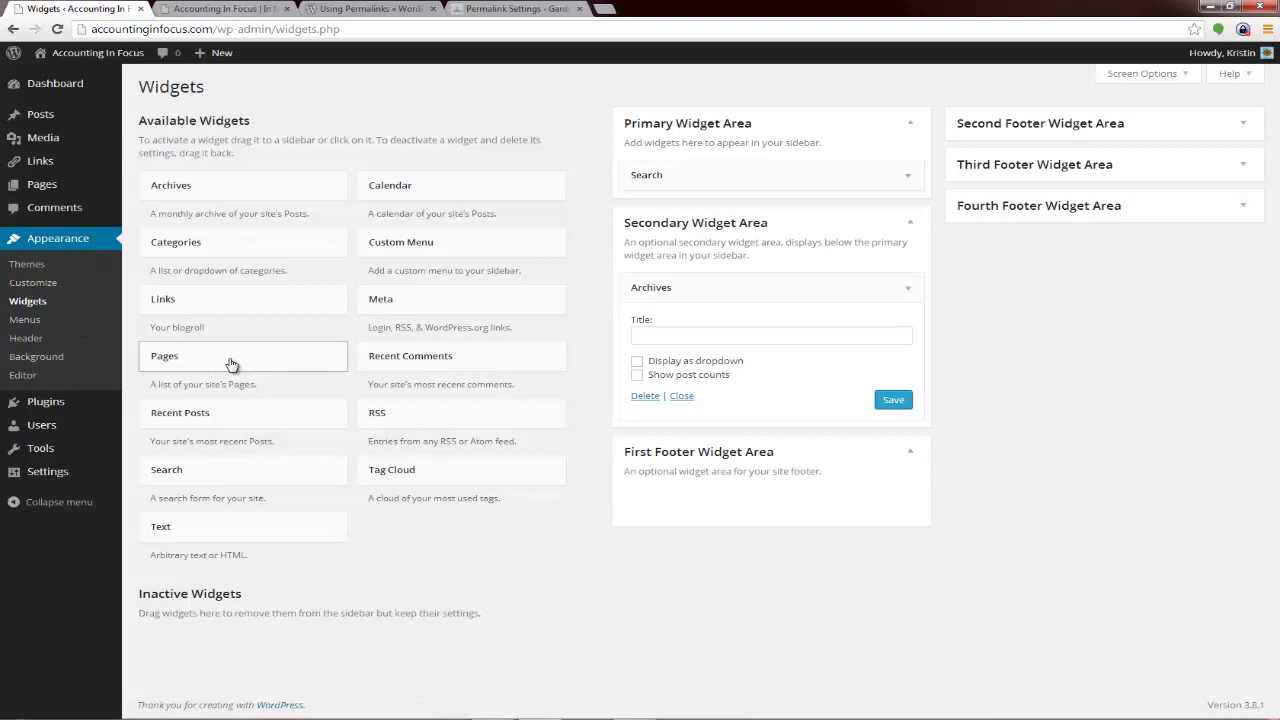
drag(231, 364, 760, 498)
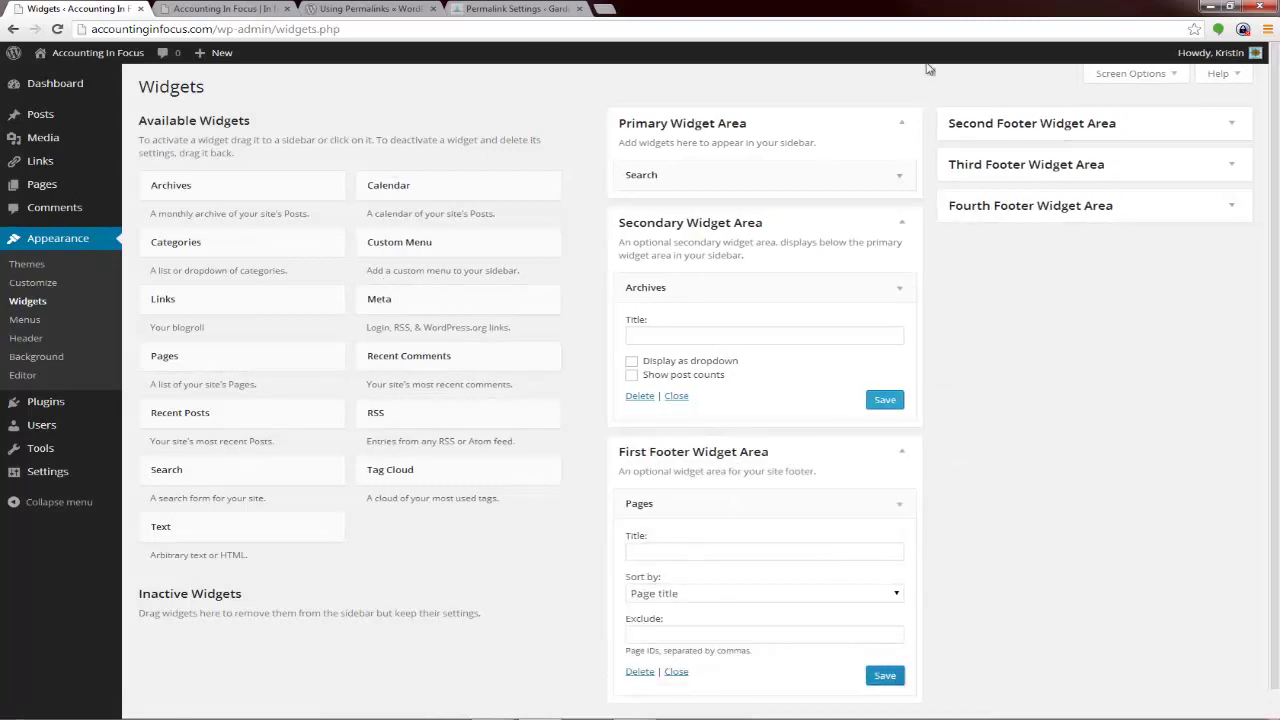
click(244, 9)
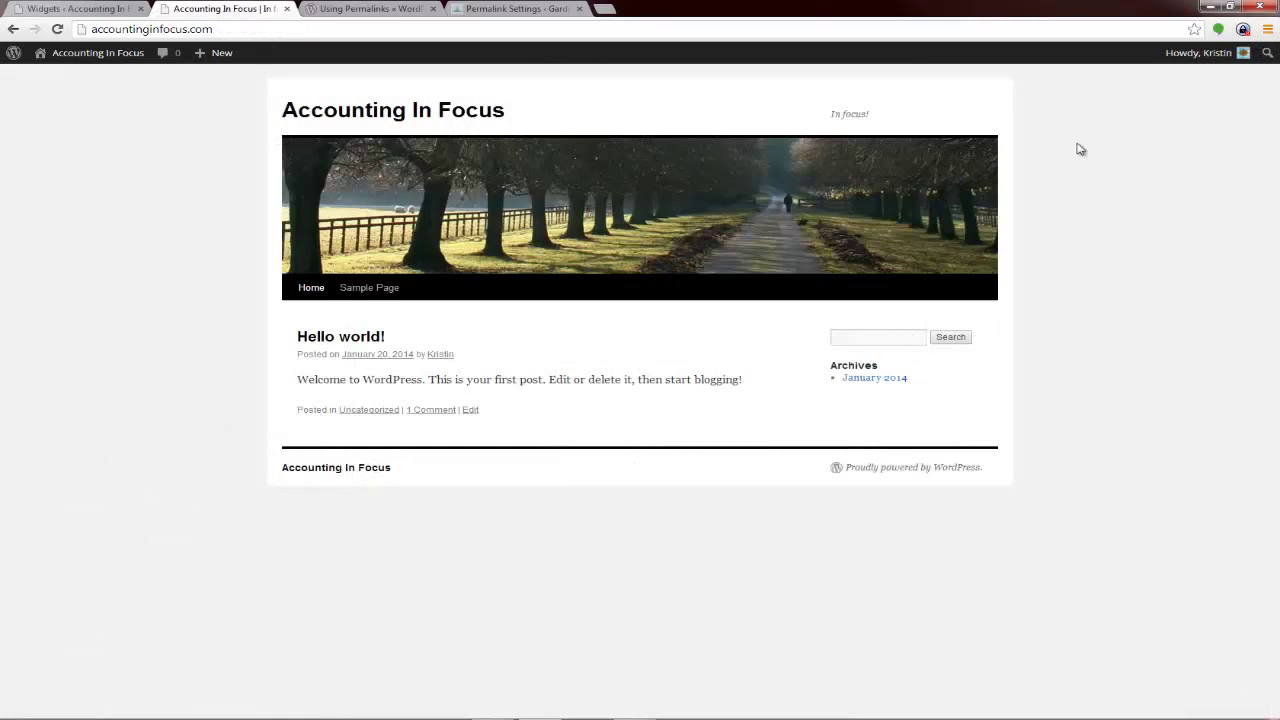
click(90, 52)
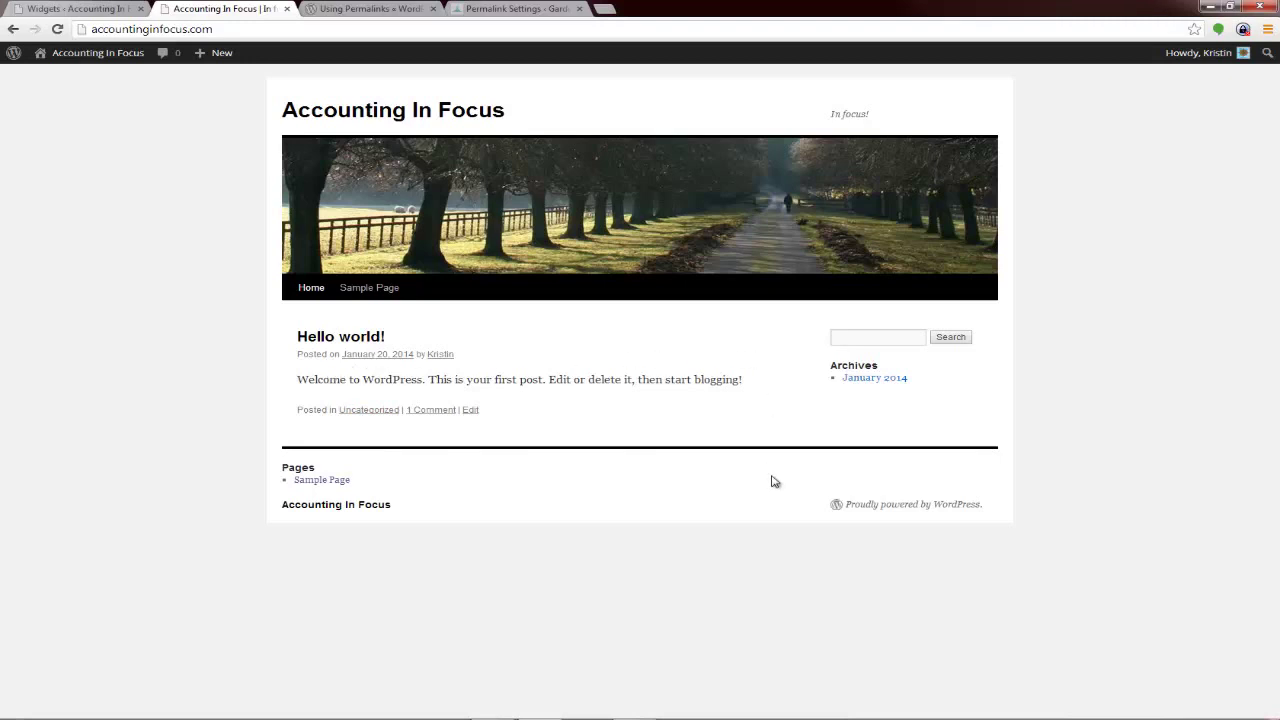
- Reactivate the Twenty Fourteen theme and open the widgets page to review its widget areas
mouse_move(97, 52)
click(55, 126)
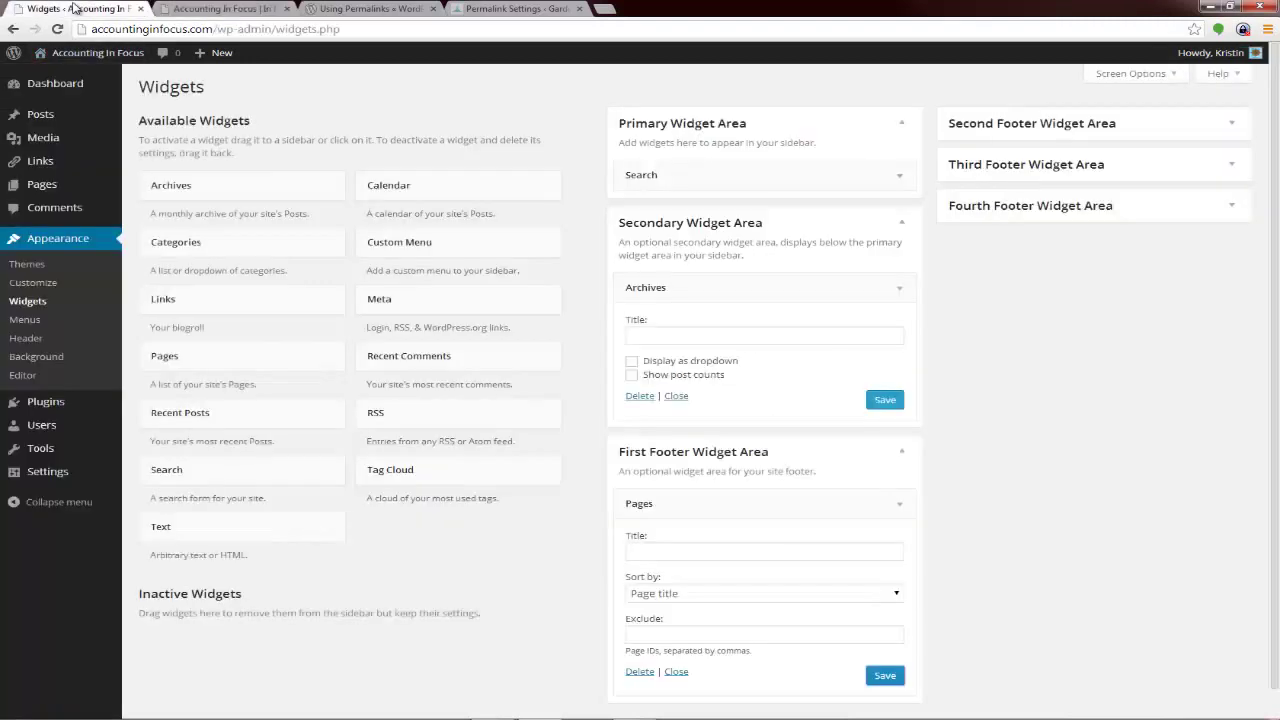
scroll(586, 460, down, 1)
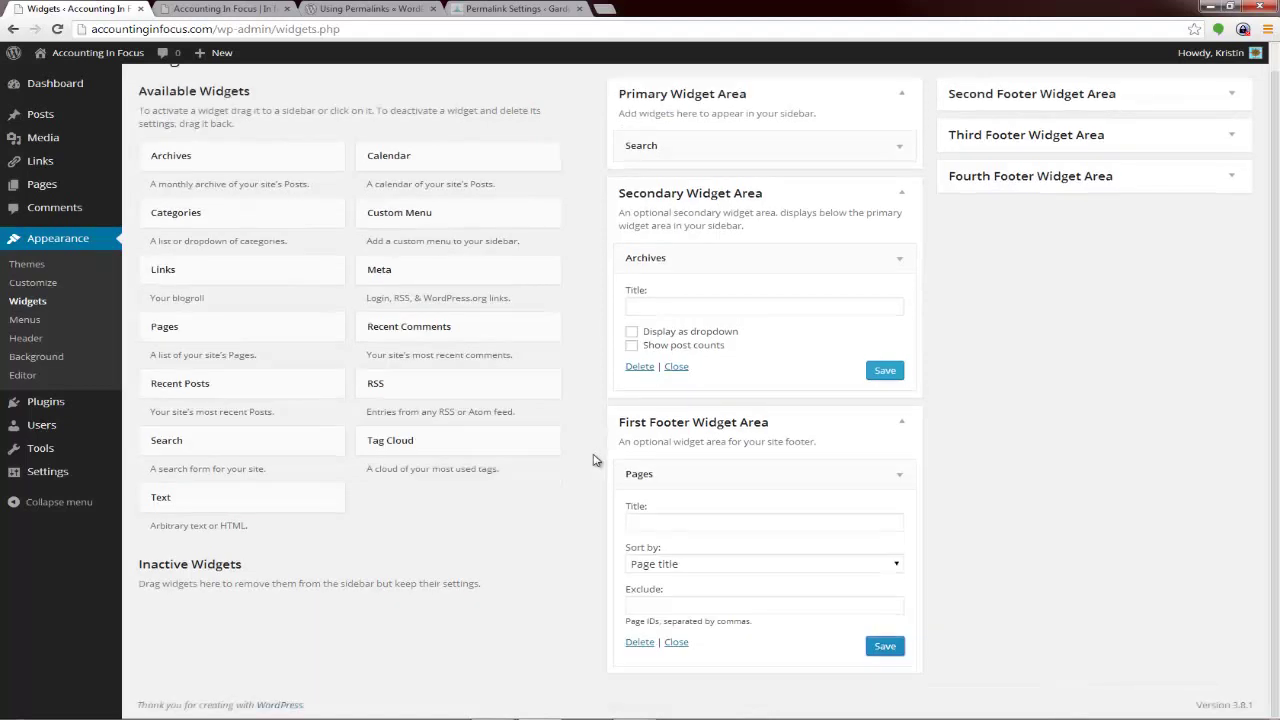
scroll(930, 356, up, 1)
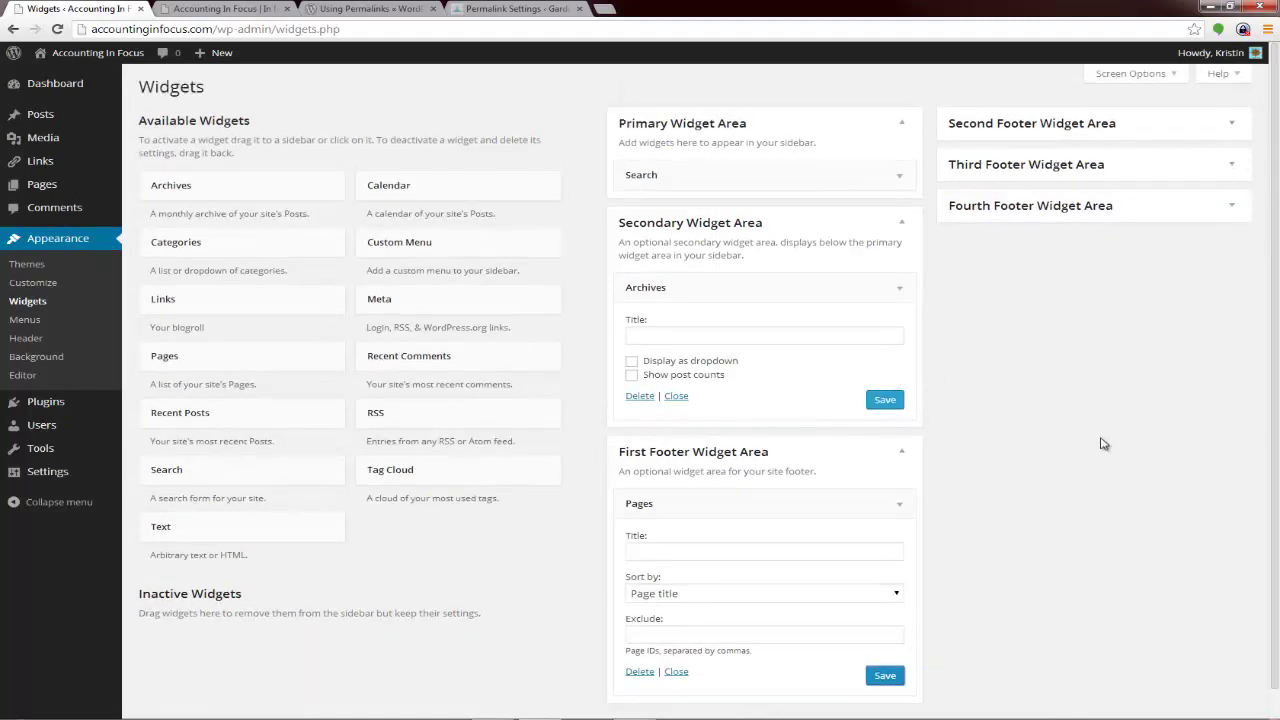
scroll(1103, 443, down, 1)
scroll(1103, 443, up, 1)
click(28, 265)
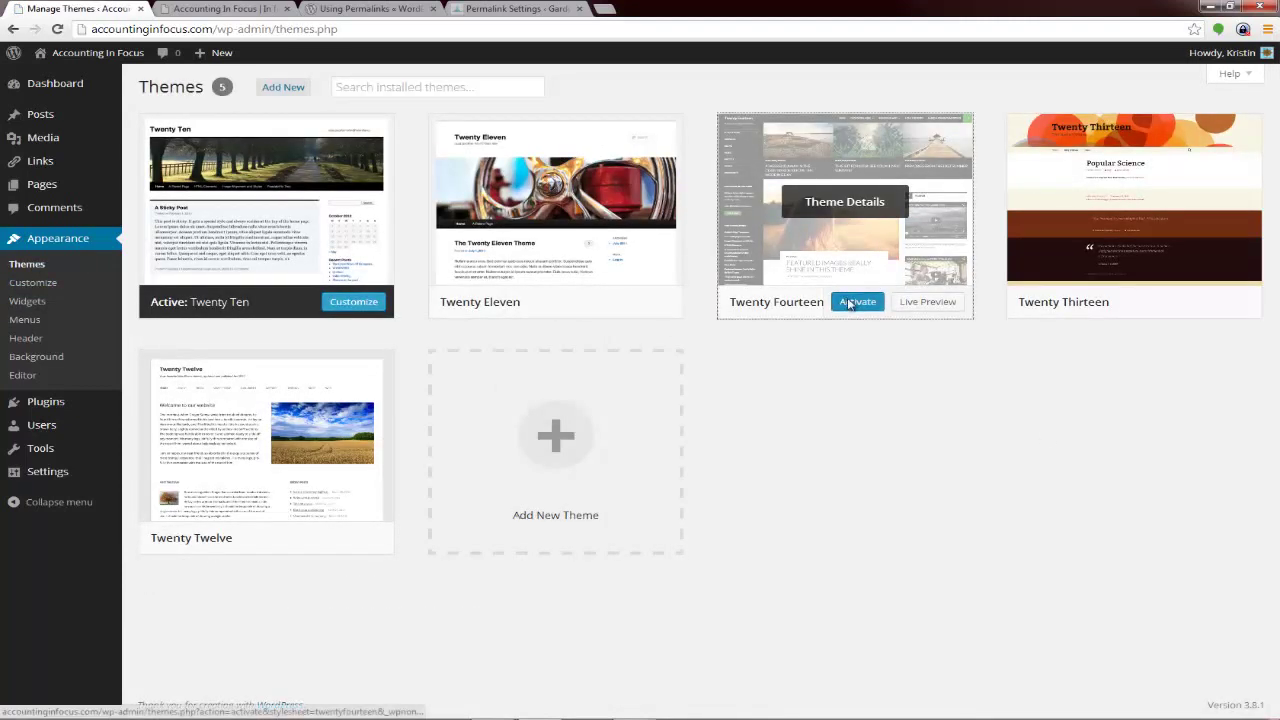
click(848, 303)
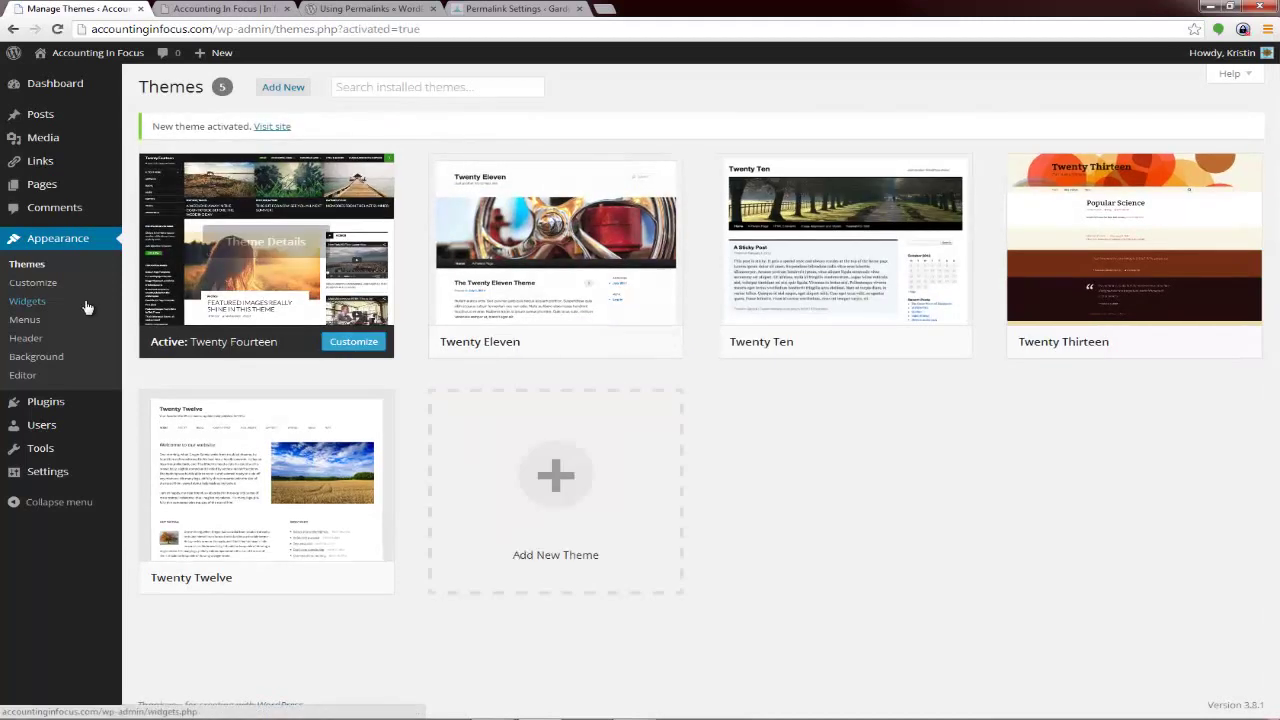
click(30, 301)
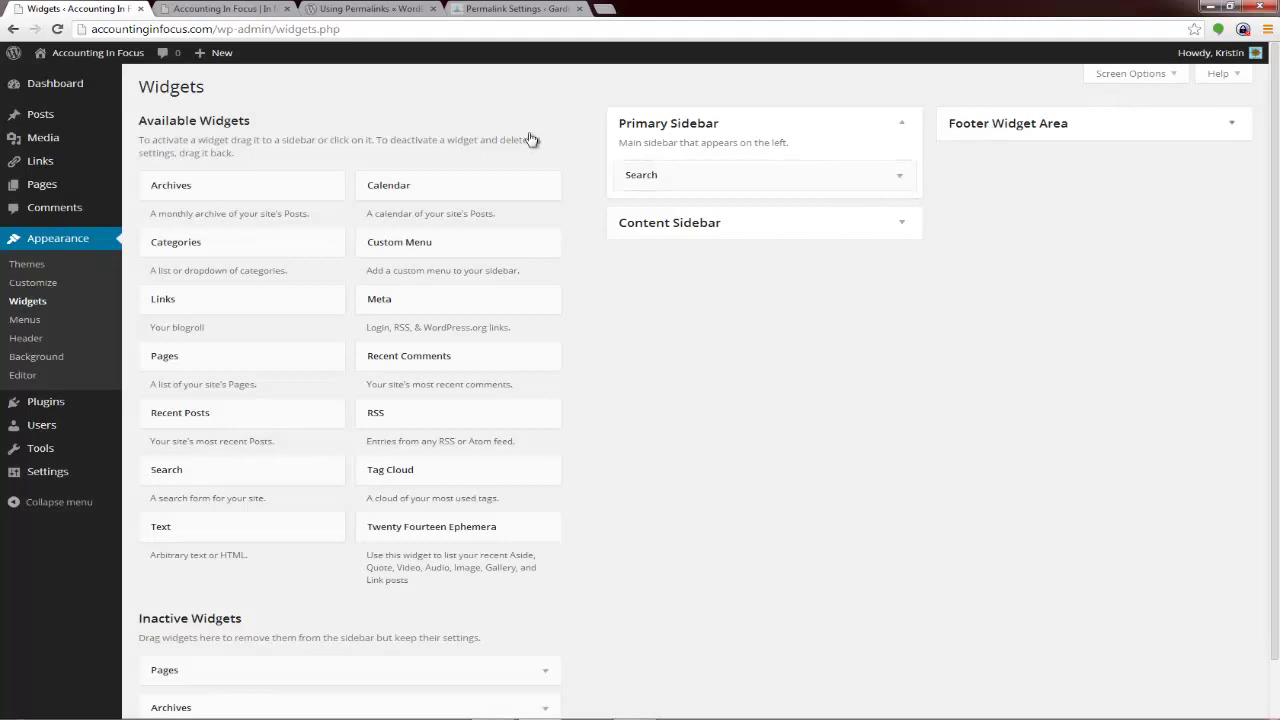
- Create a new navigation menu named NavBar
mouse_move(4, 447)
click(18, 324)
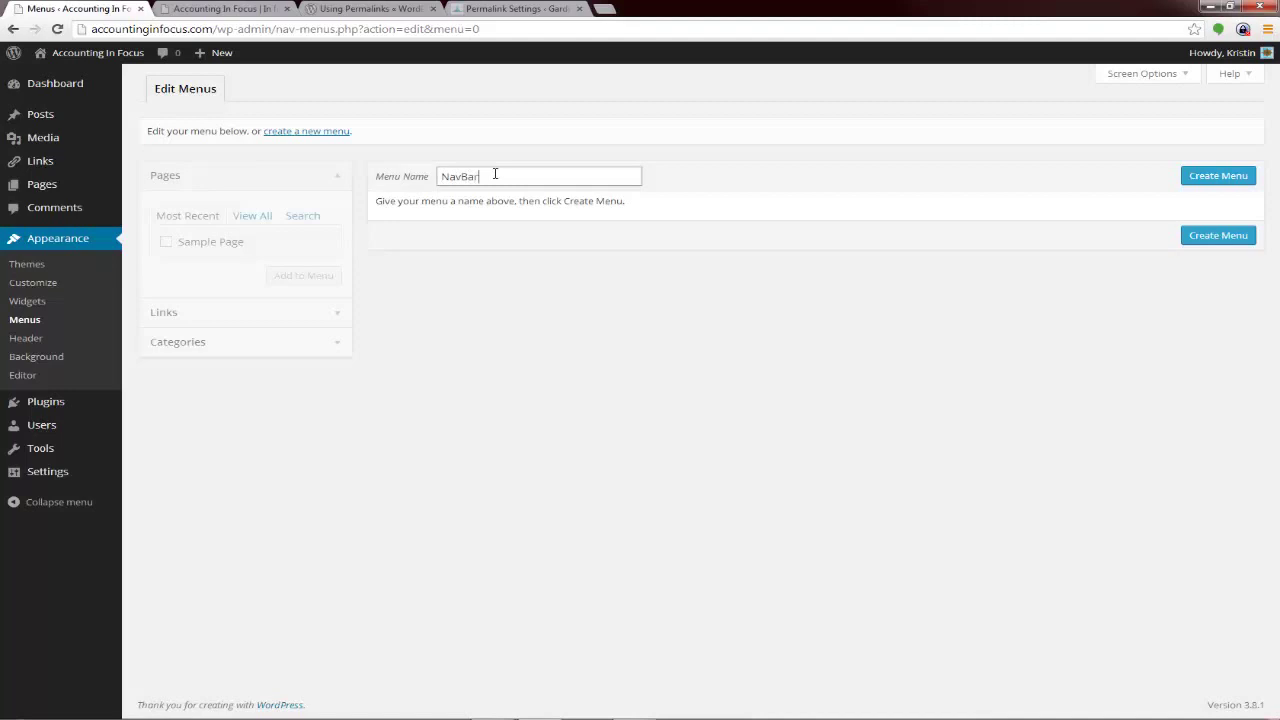
click(1200, 180)
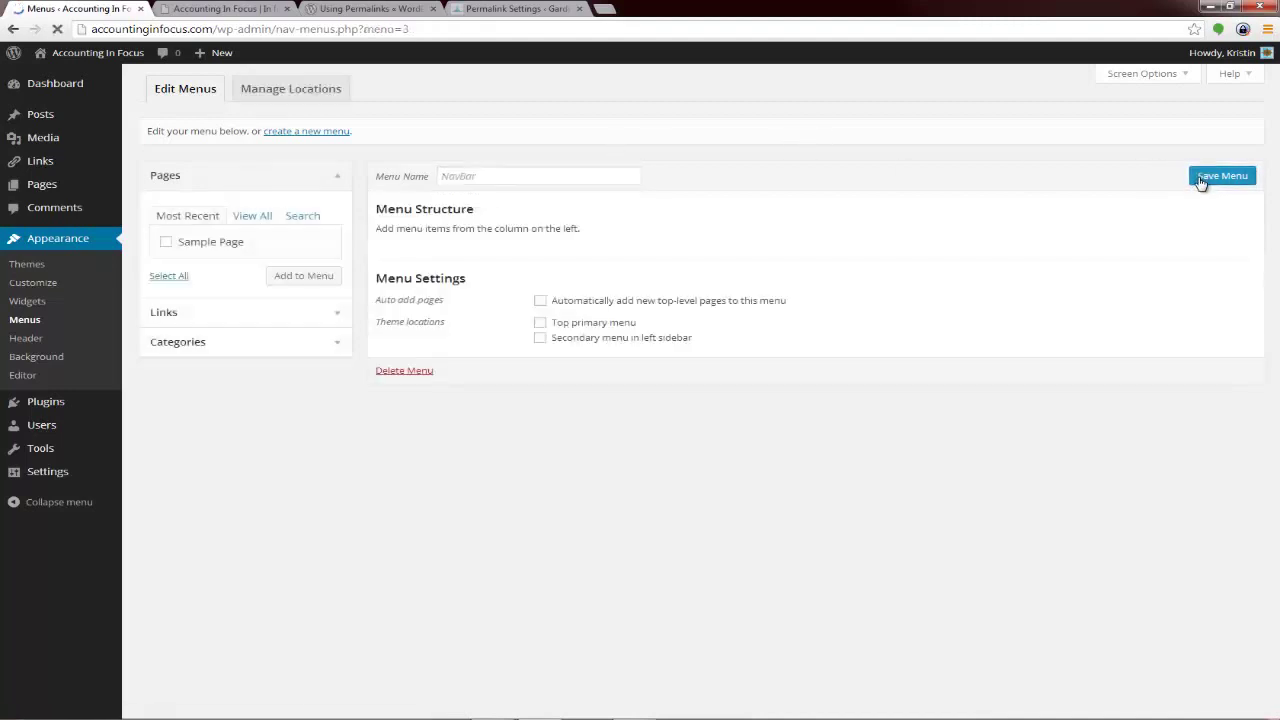
- Add the Sample Page to the NavBar menu and save the menu
click(166, 243)
click(300, 276)
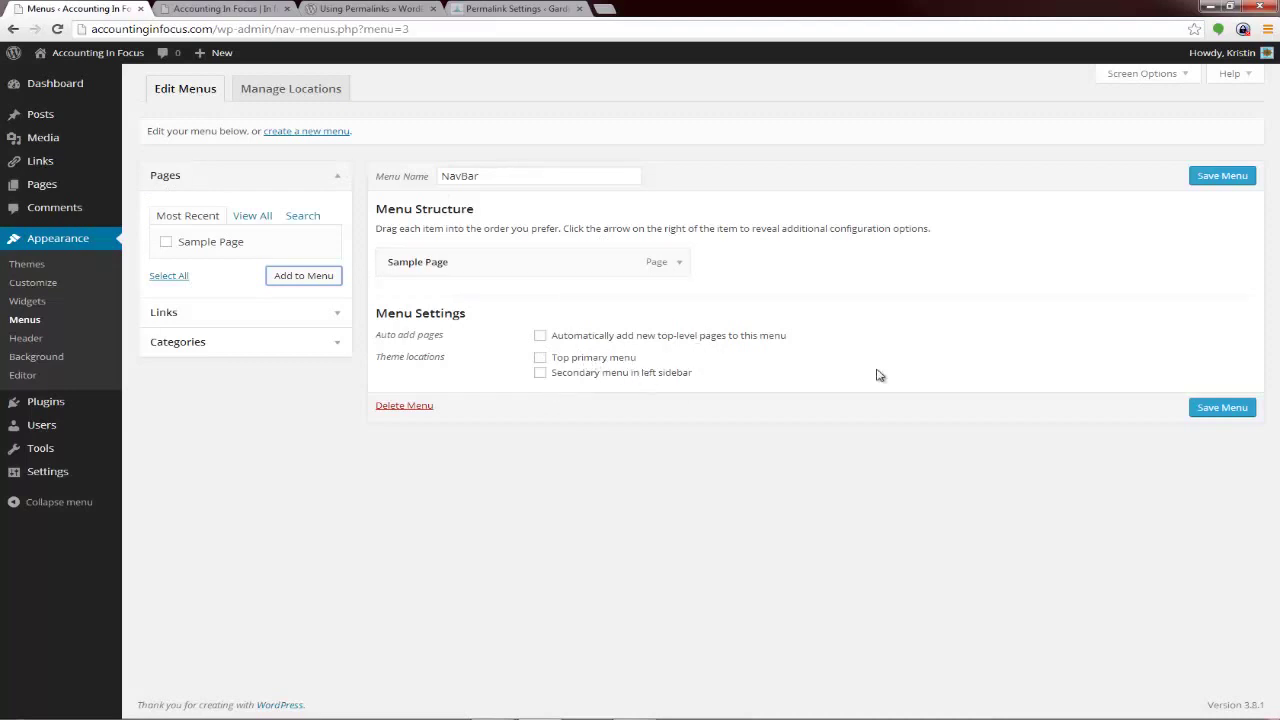
click(1245, 406)
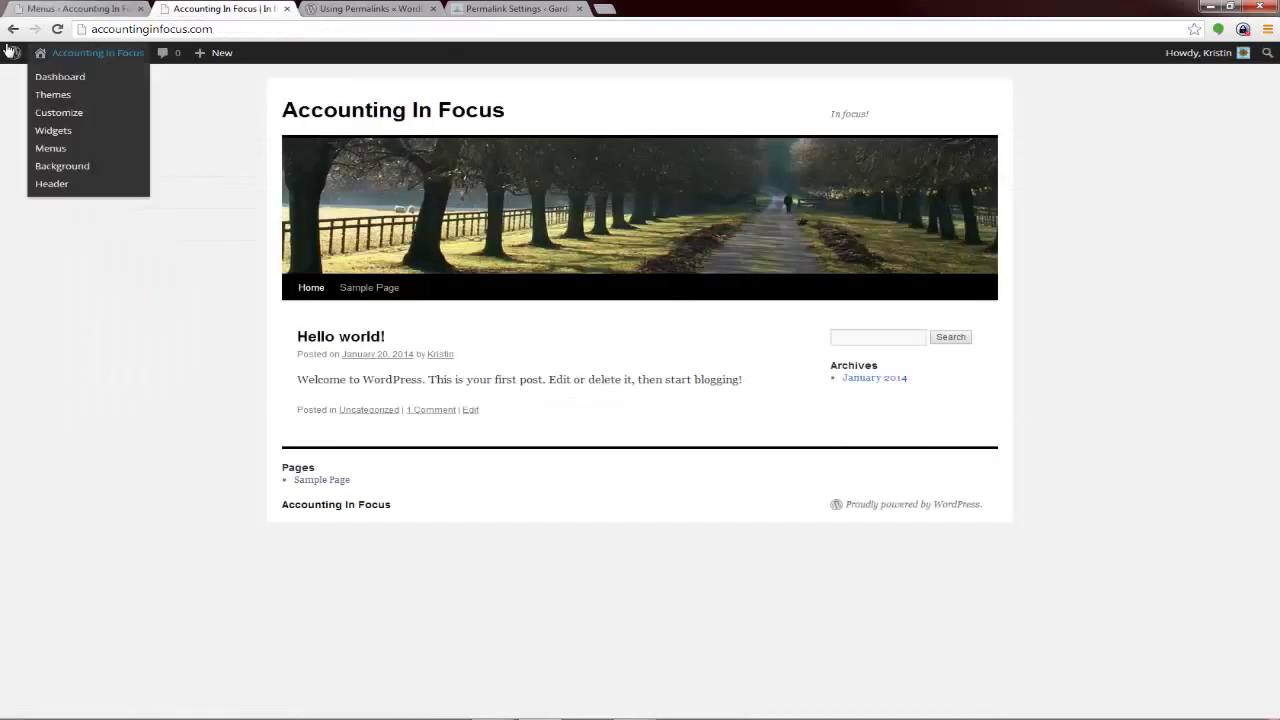
- Reload the site's home page to check its navigation and return to the menu editor
click(222, 8)
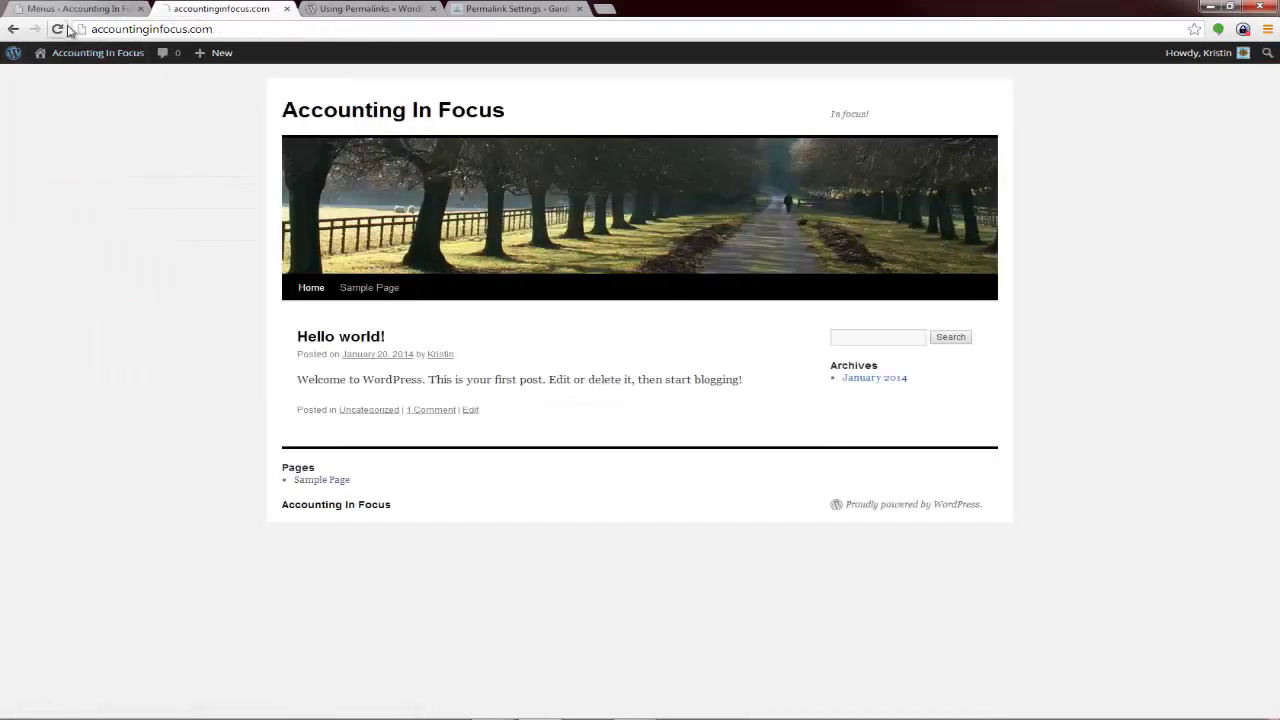
click(60, 29)
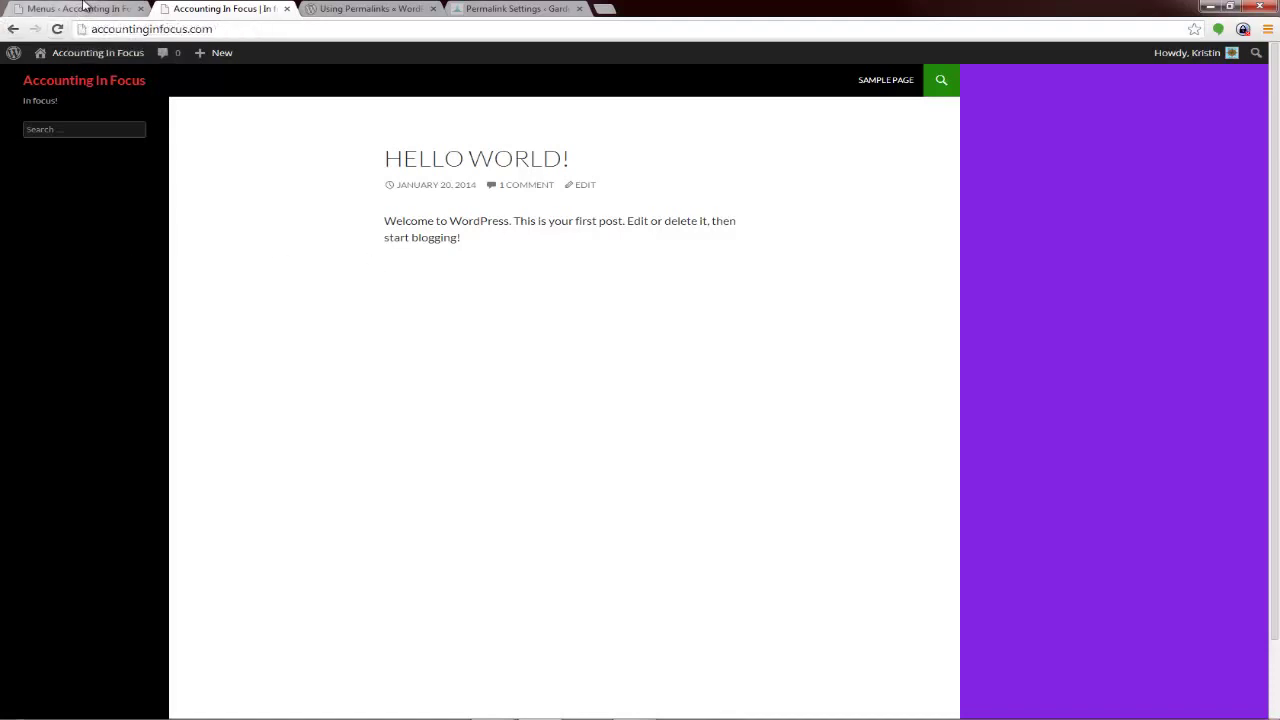
click(82, 8)
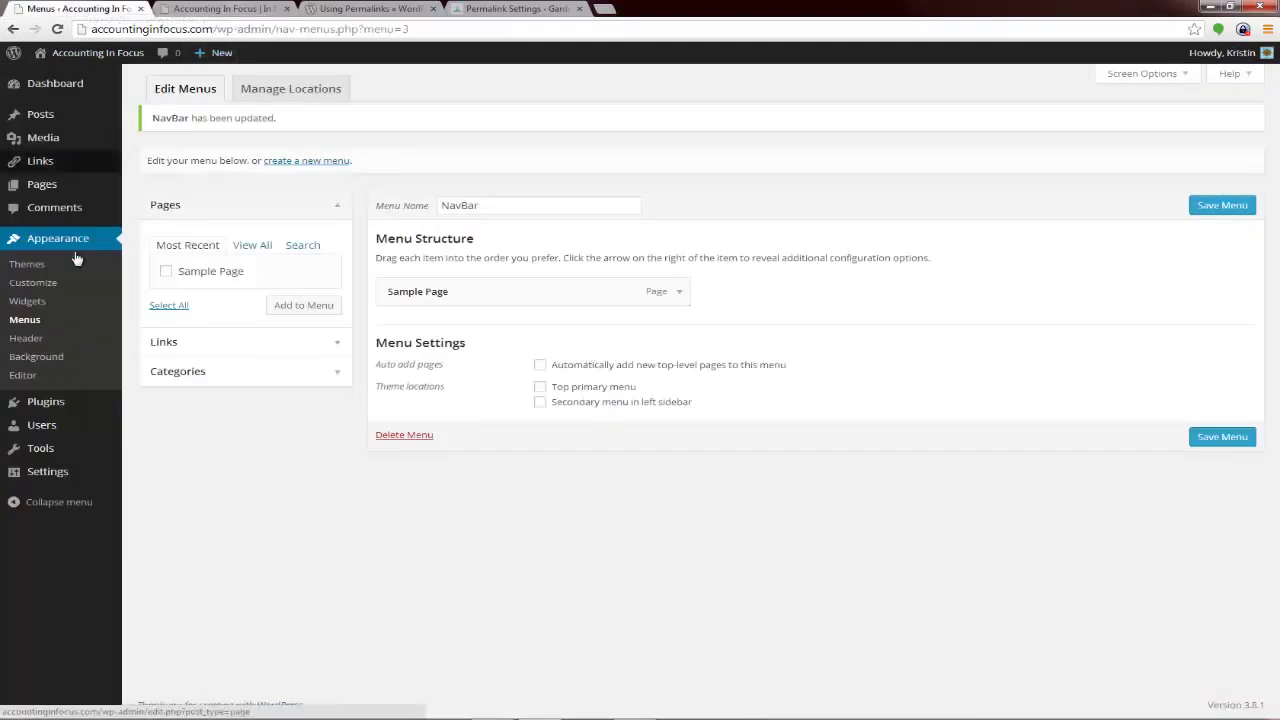
- Add a Custom Menu widget for the NavBar menu to the Content Sidebar and reload the home page to check it
click(72, 310)
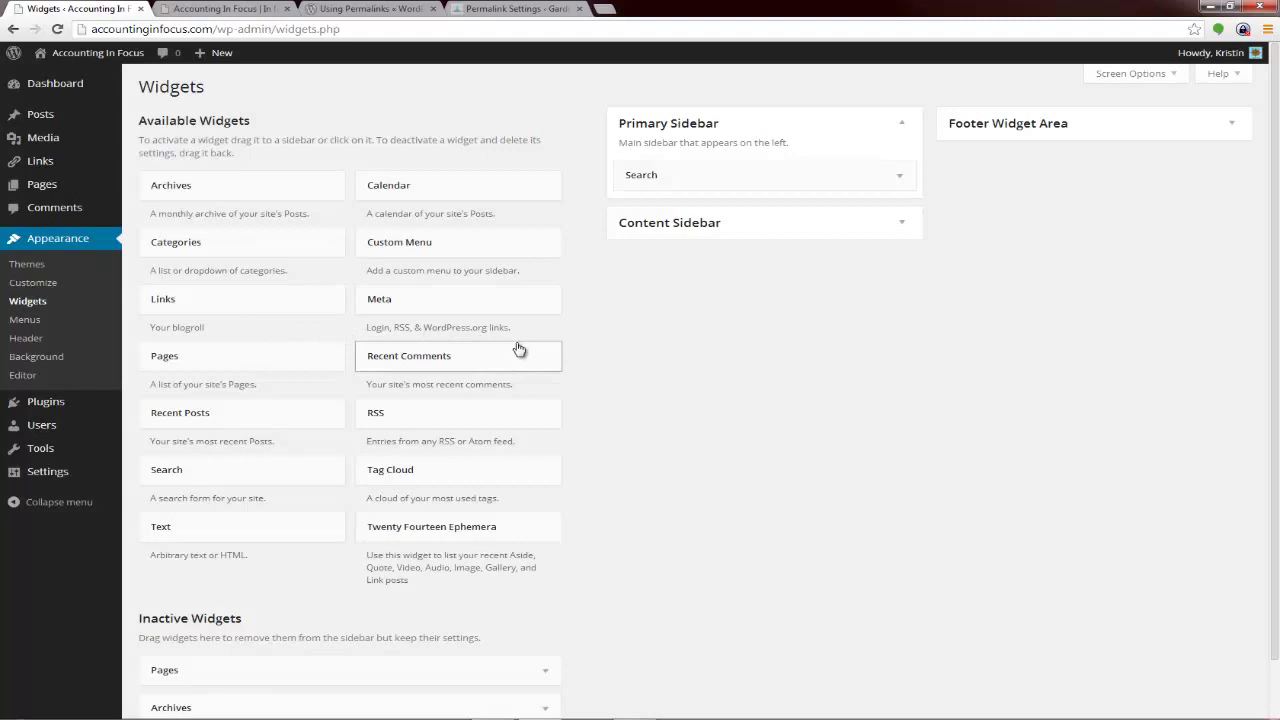
drag(514, 240, 797, 256)
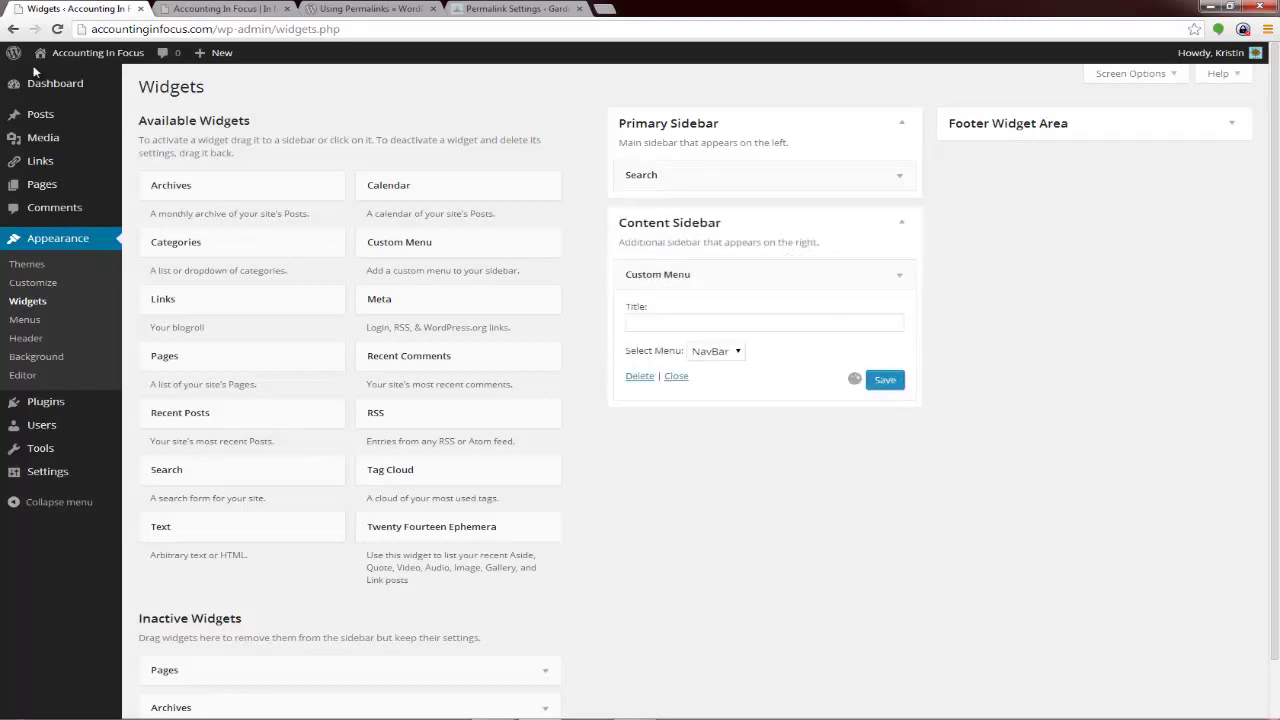
click(220, 9)
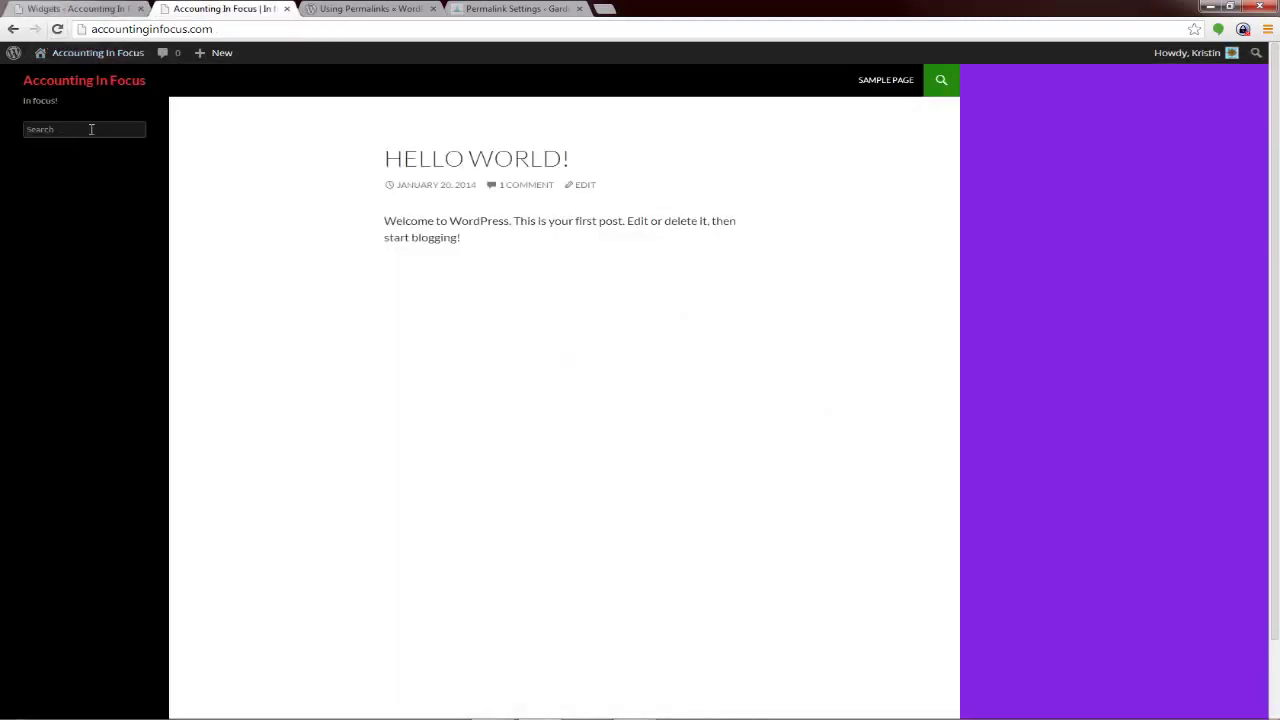
click(57, 29)
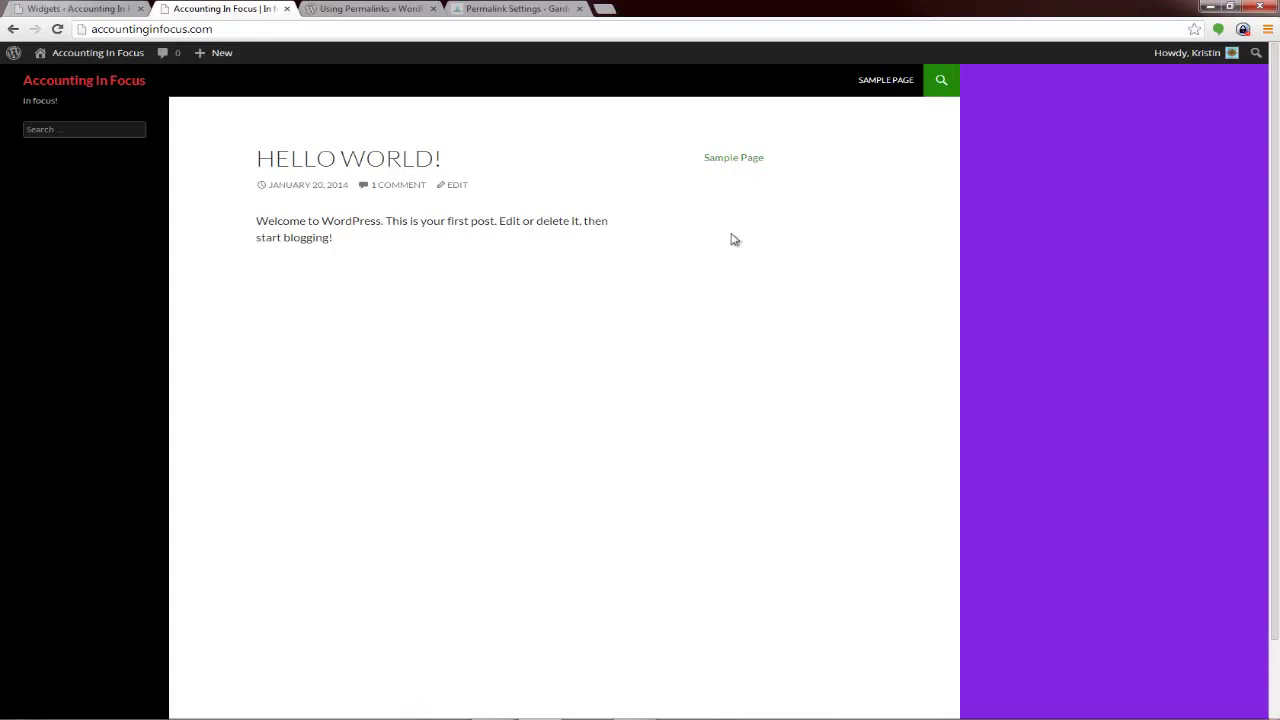
- Move the Custom Menu widget to the Primary Sidebar and the Search widget to the Content Sidebar, and reload the home page
click(80, 8)
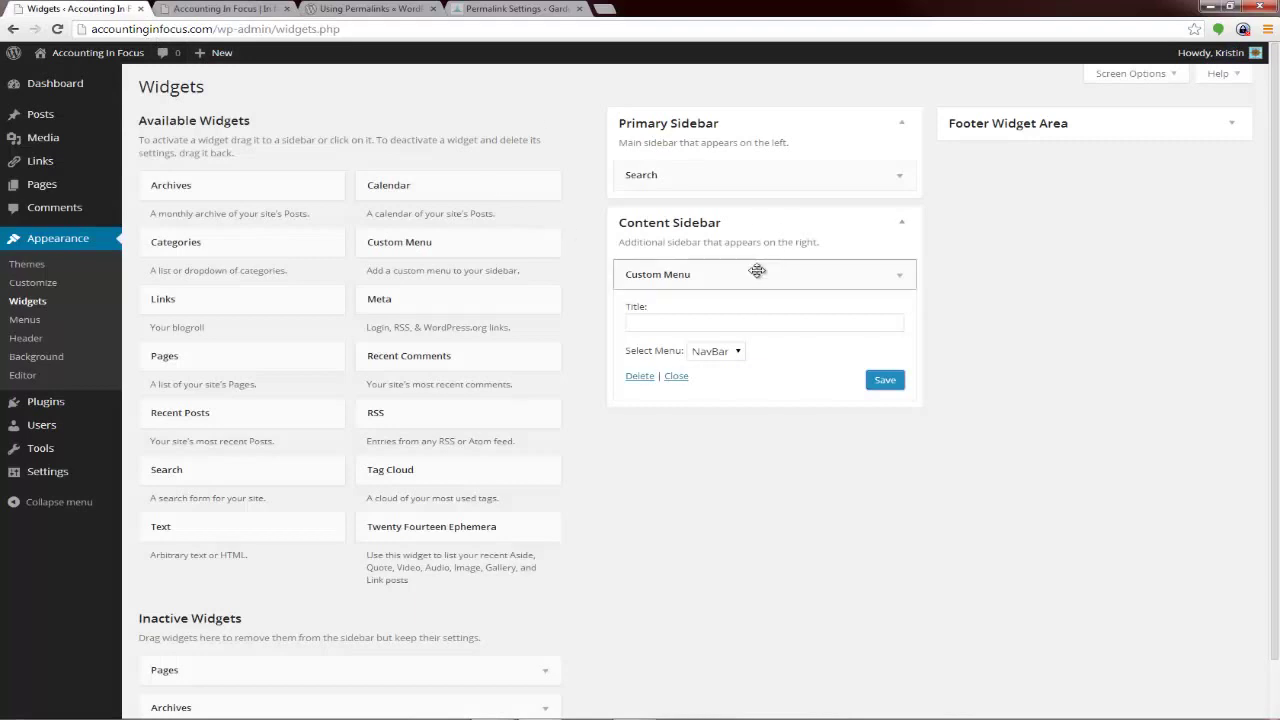
drag(757, 271, 749, 162)
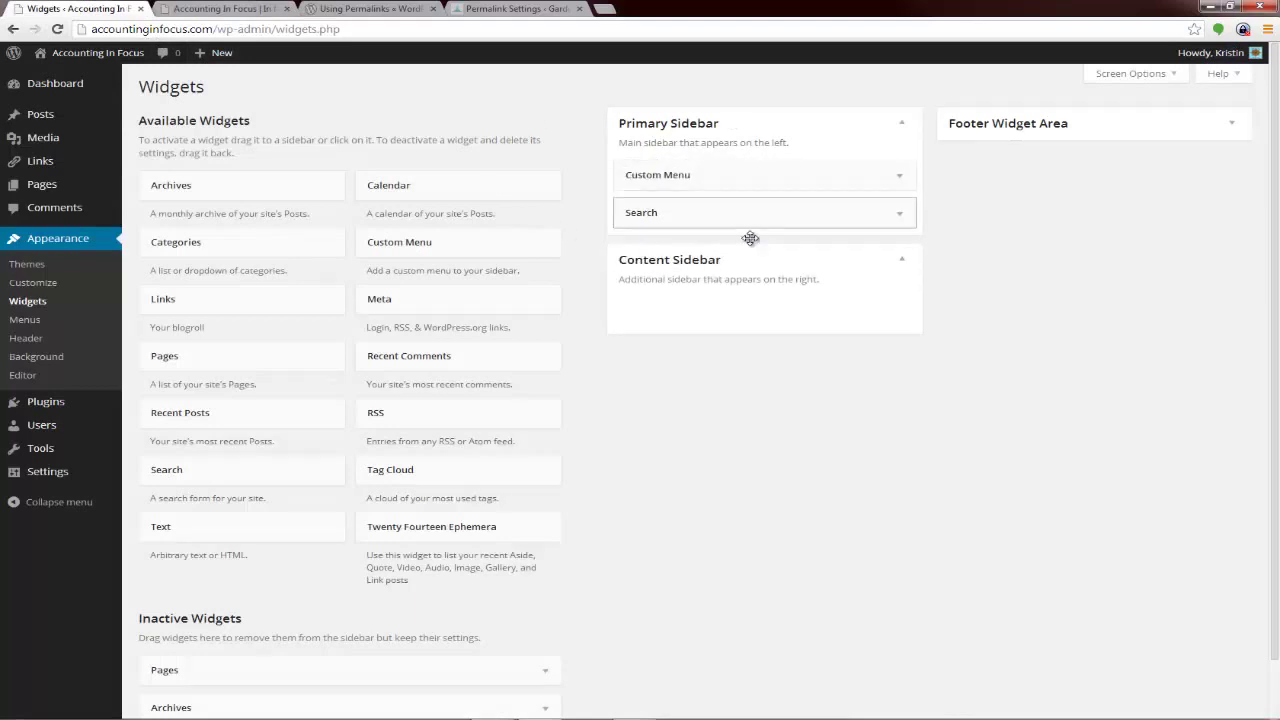
drag(750, 238, 754, 277)
click(272, 10)
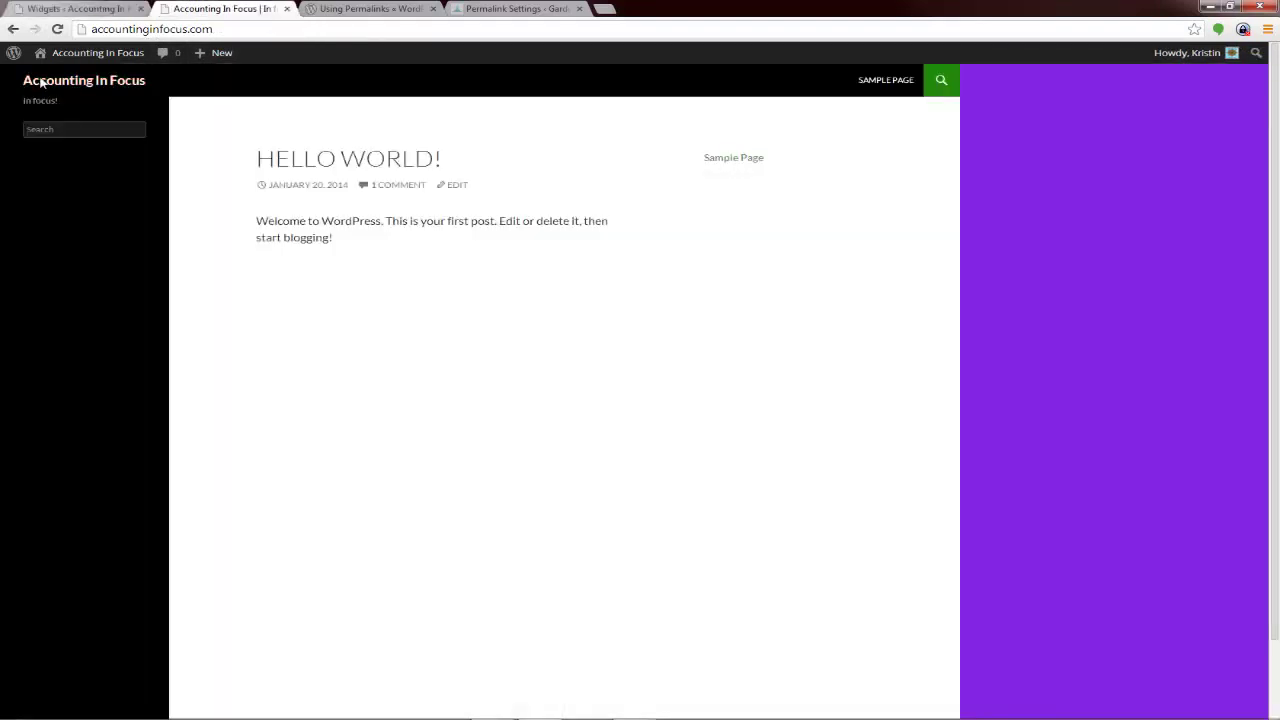
click(57, 29)
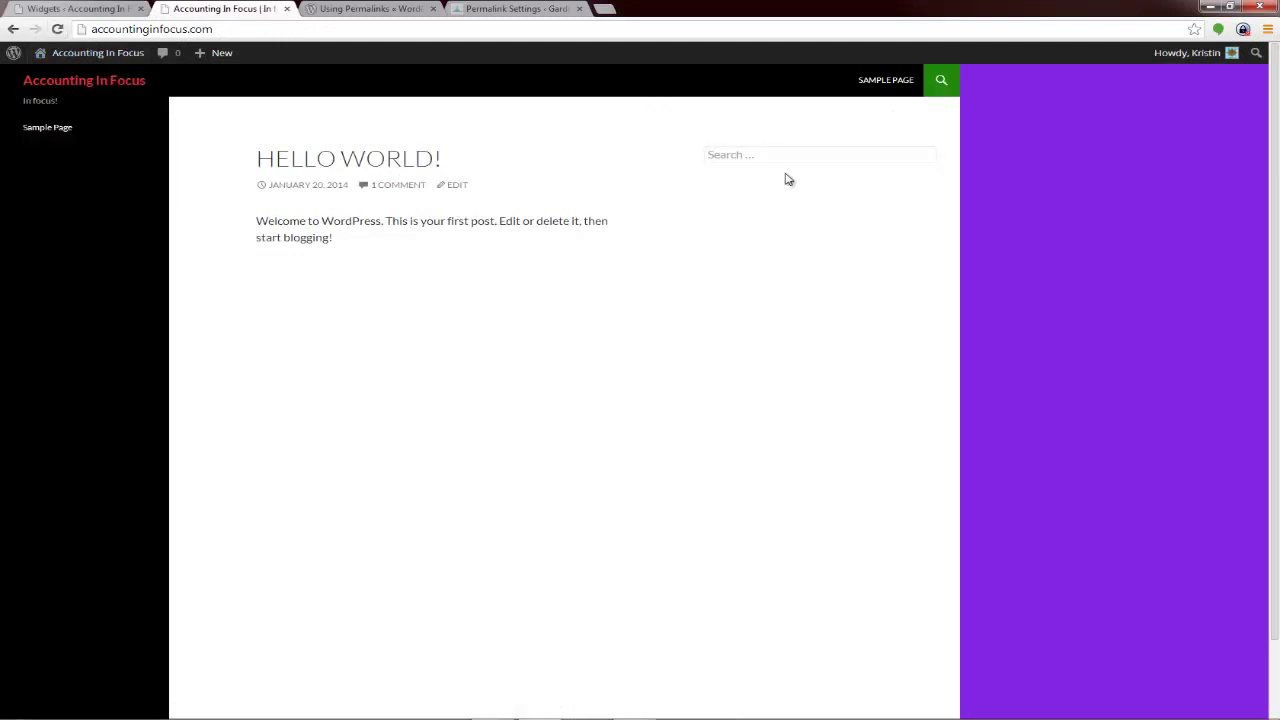
- Open the Custom Header settings, dismiss the tip about choosing an image from the library, and select the site title in the preview
click(55, 12)
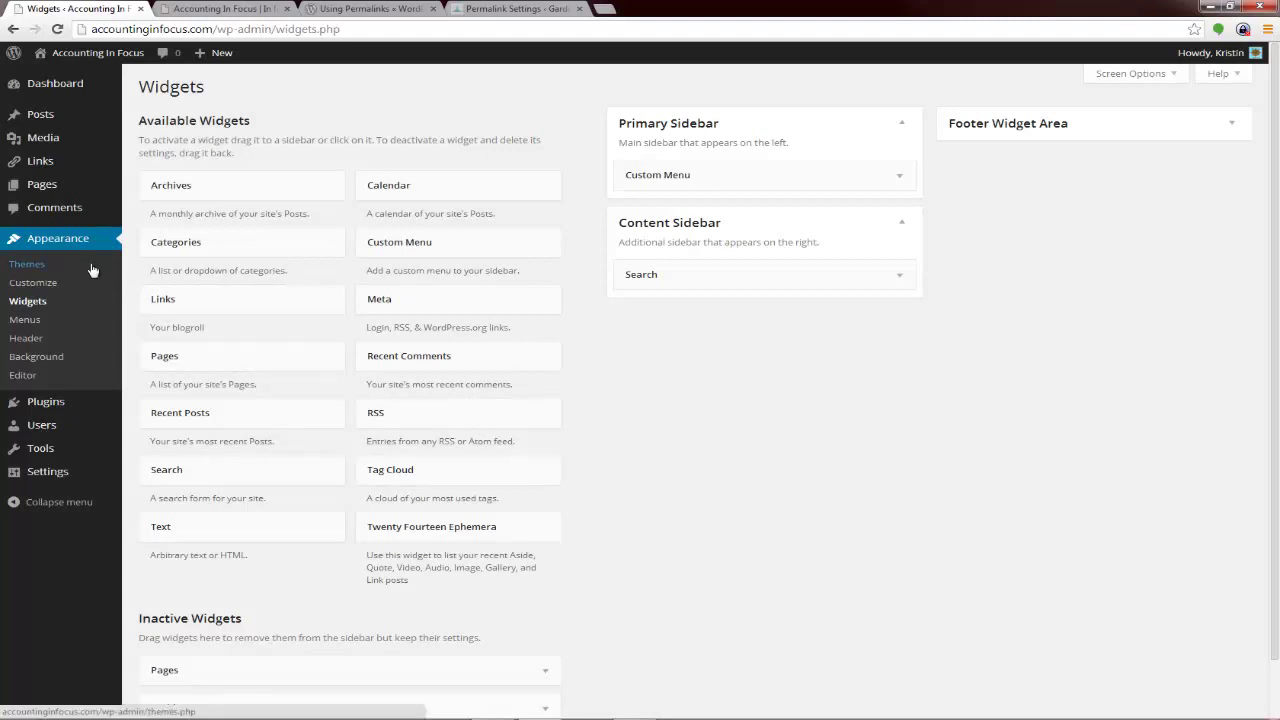
click(39, 342)
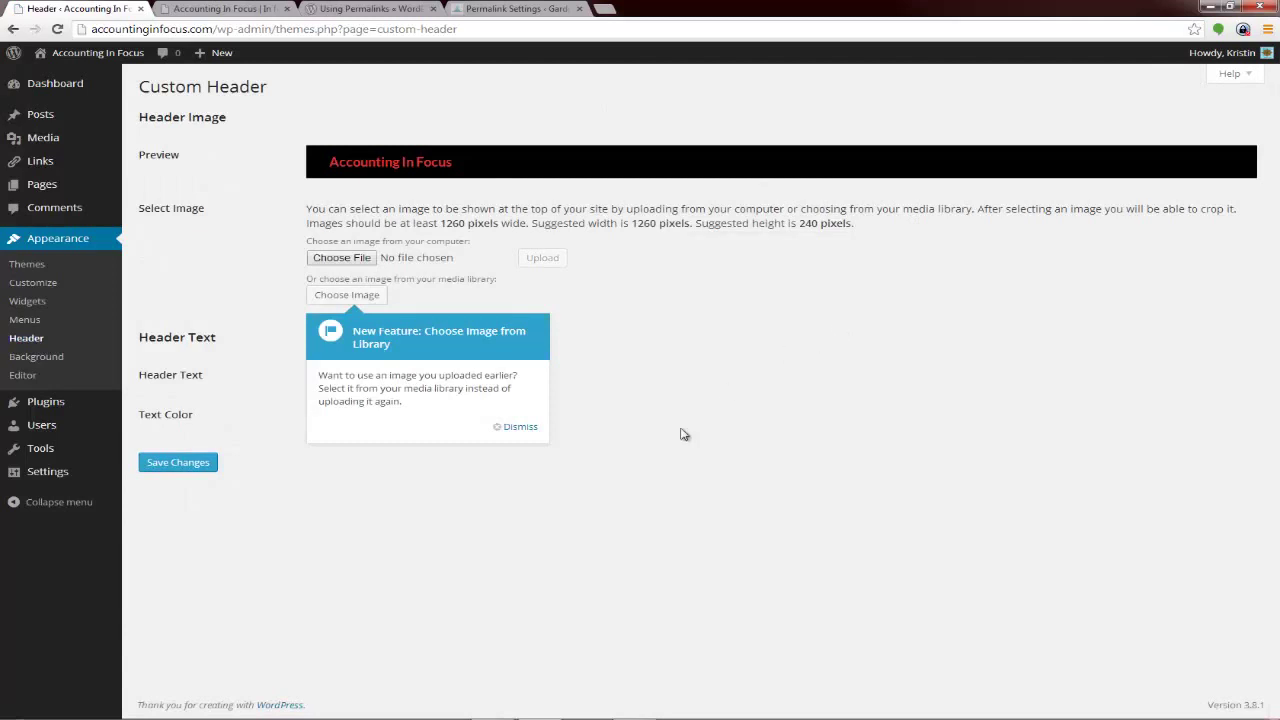
click(522, 428)
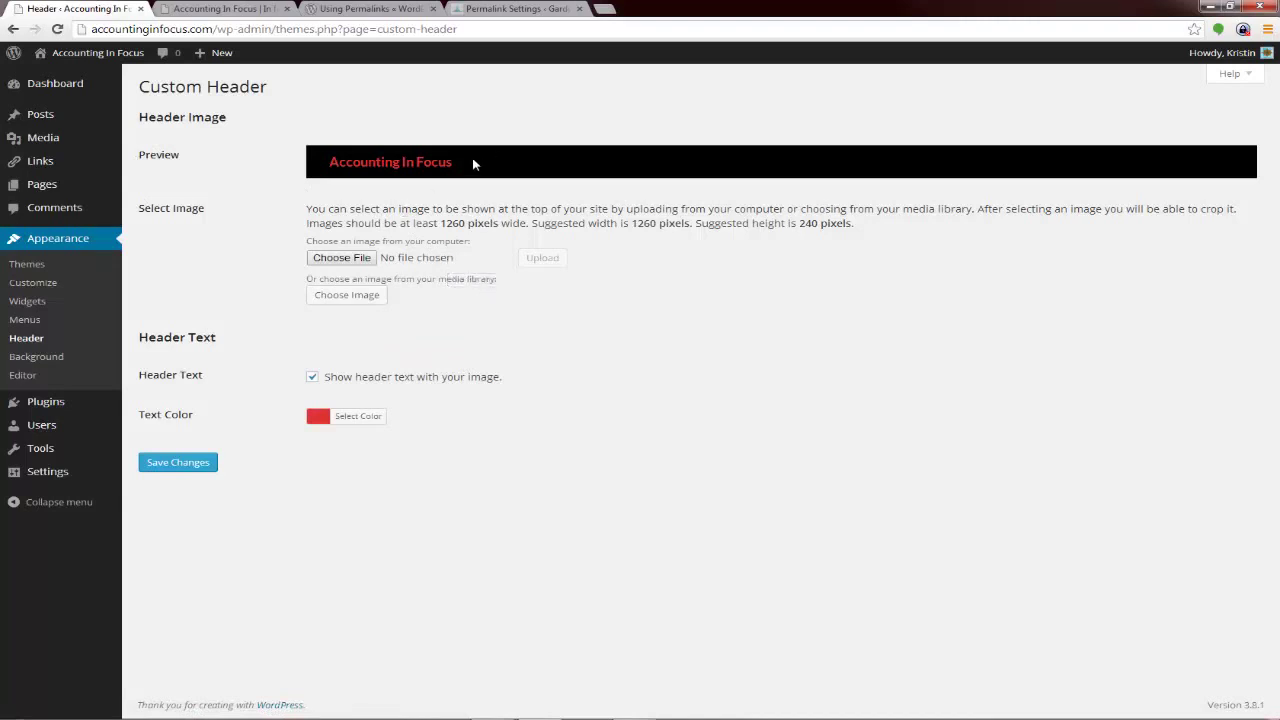
drag(470, 161, 326, 162)
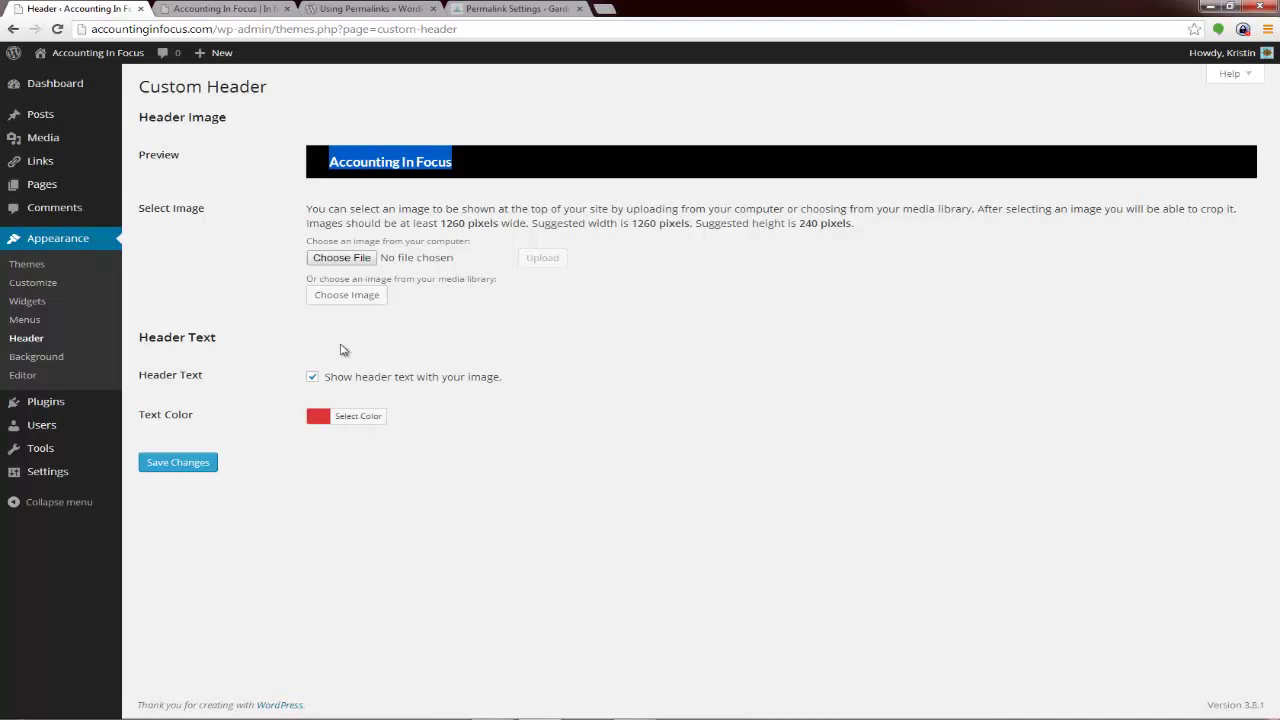
- Try to set The Top Ten College Myths.psd from the Pictures library as the header image by saving the changes, and check the home page
click(340, 258)
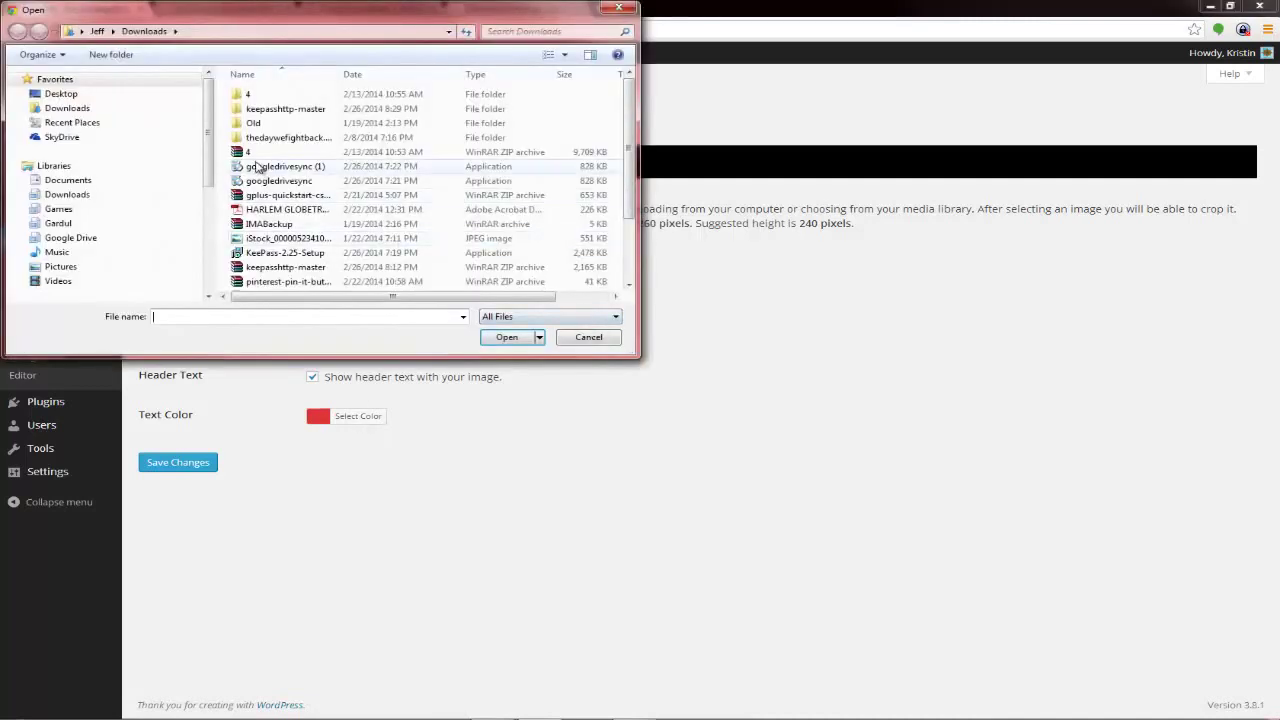
click(60, 266)
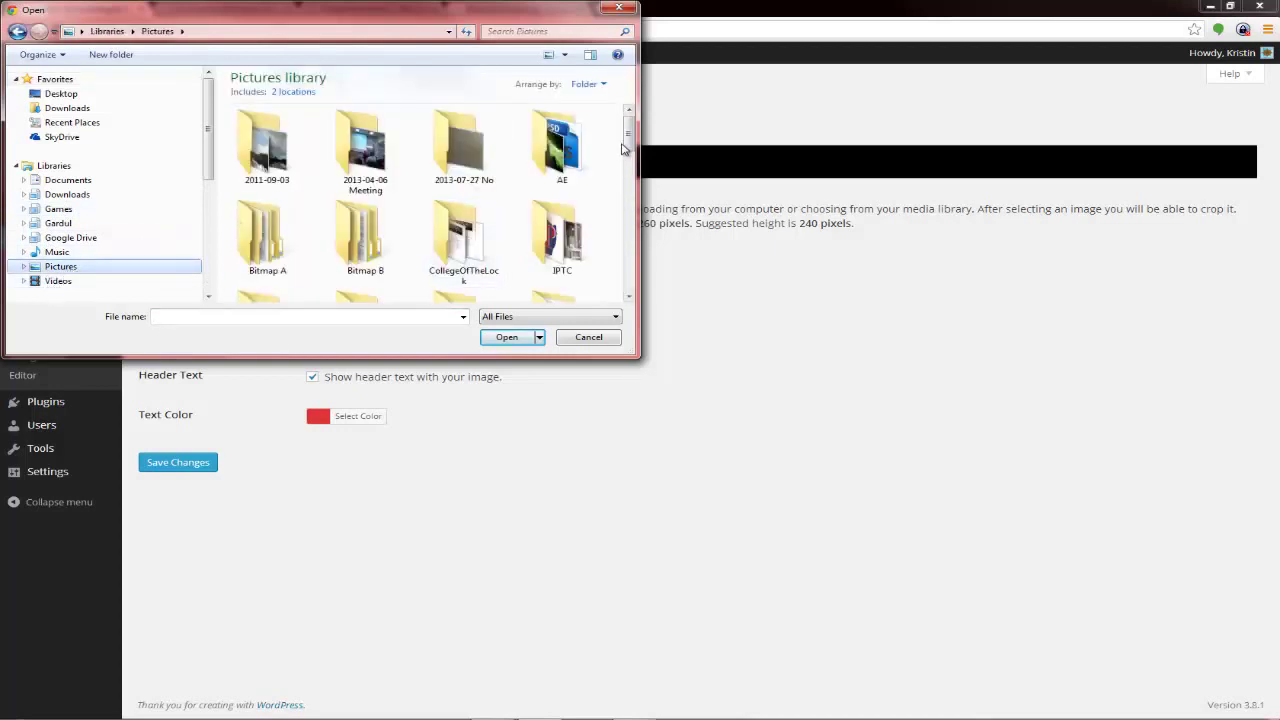
scroll(636, 172, down, 5)
scroll(641, 206, down, 5)
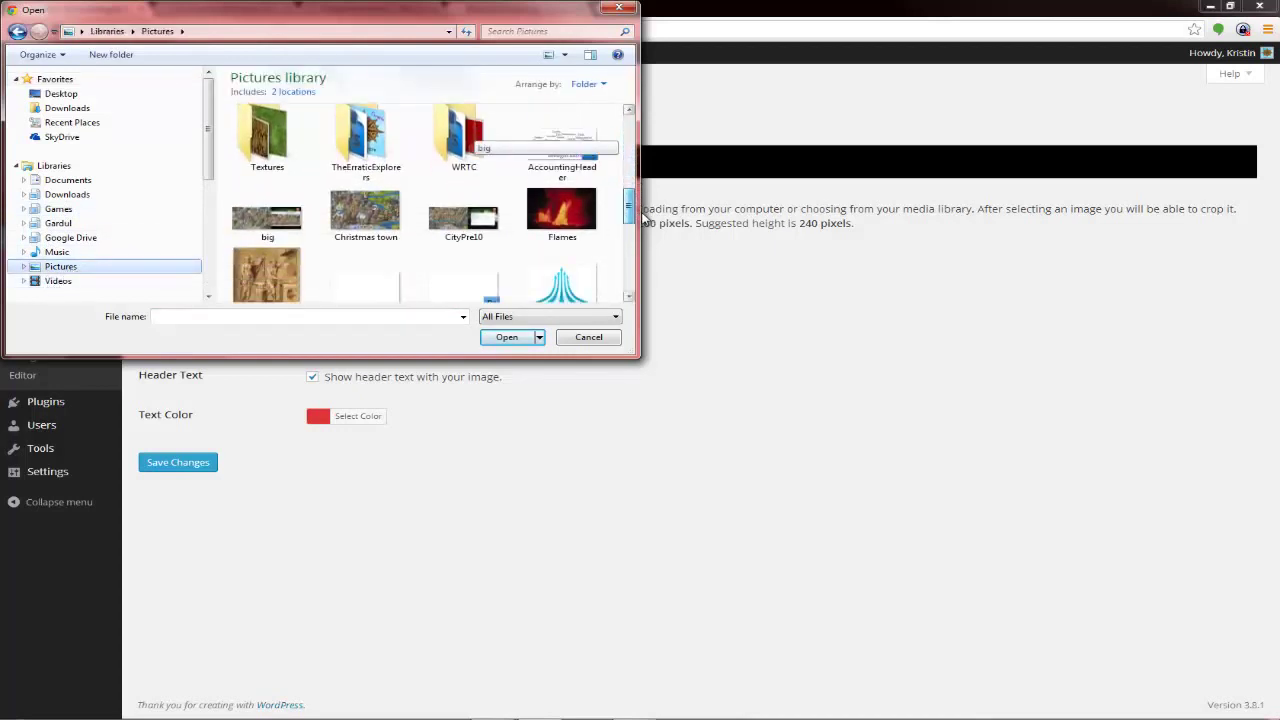
scroll(645, 237, down, 6)
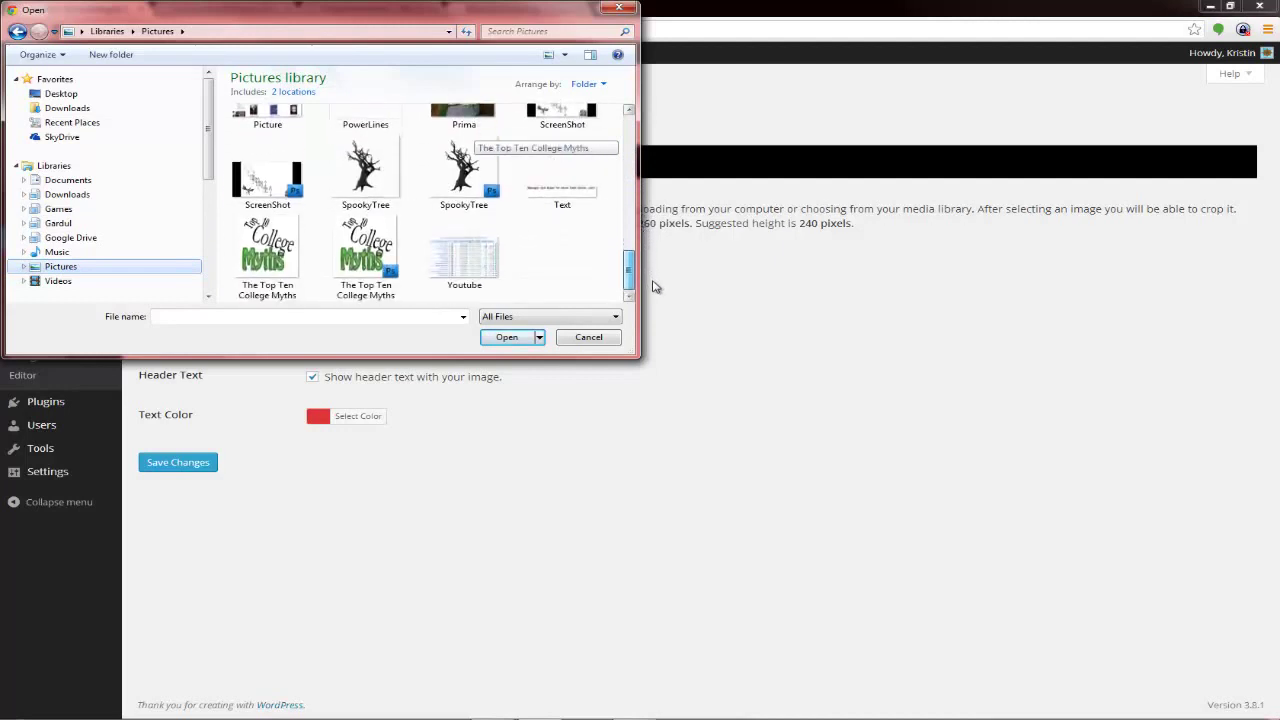
click(366, 258)
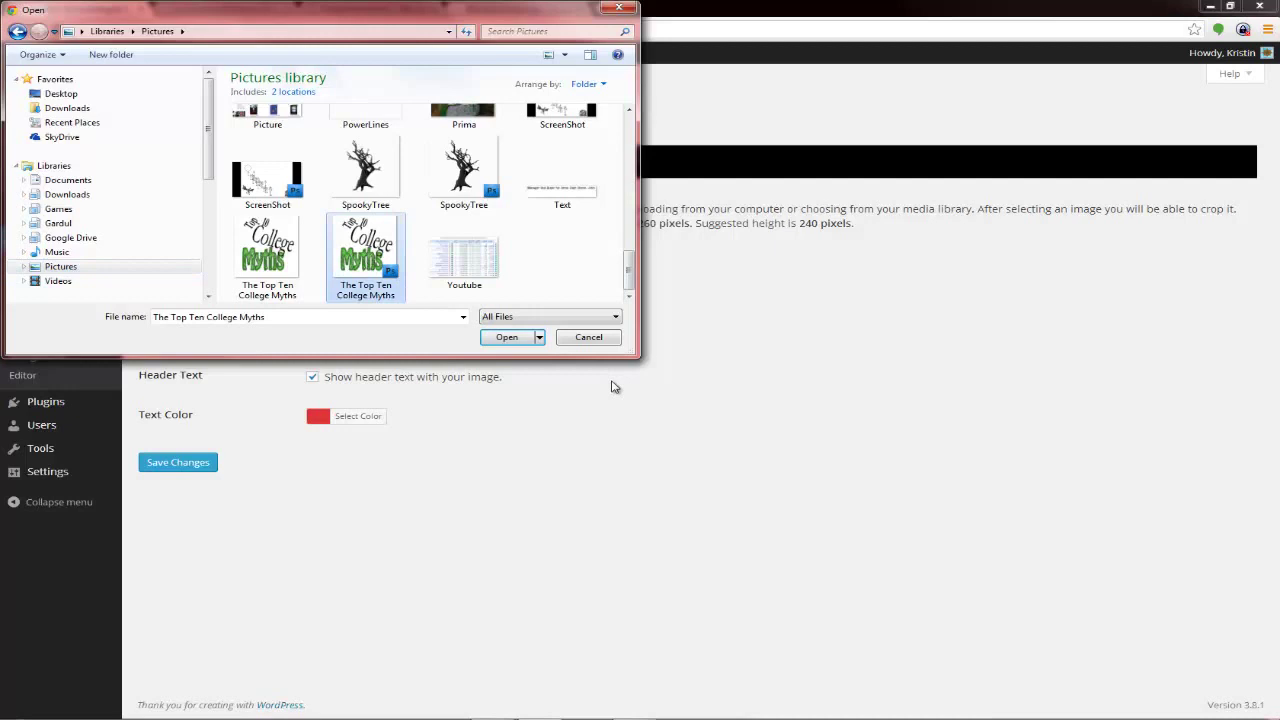
click(521, 341)
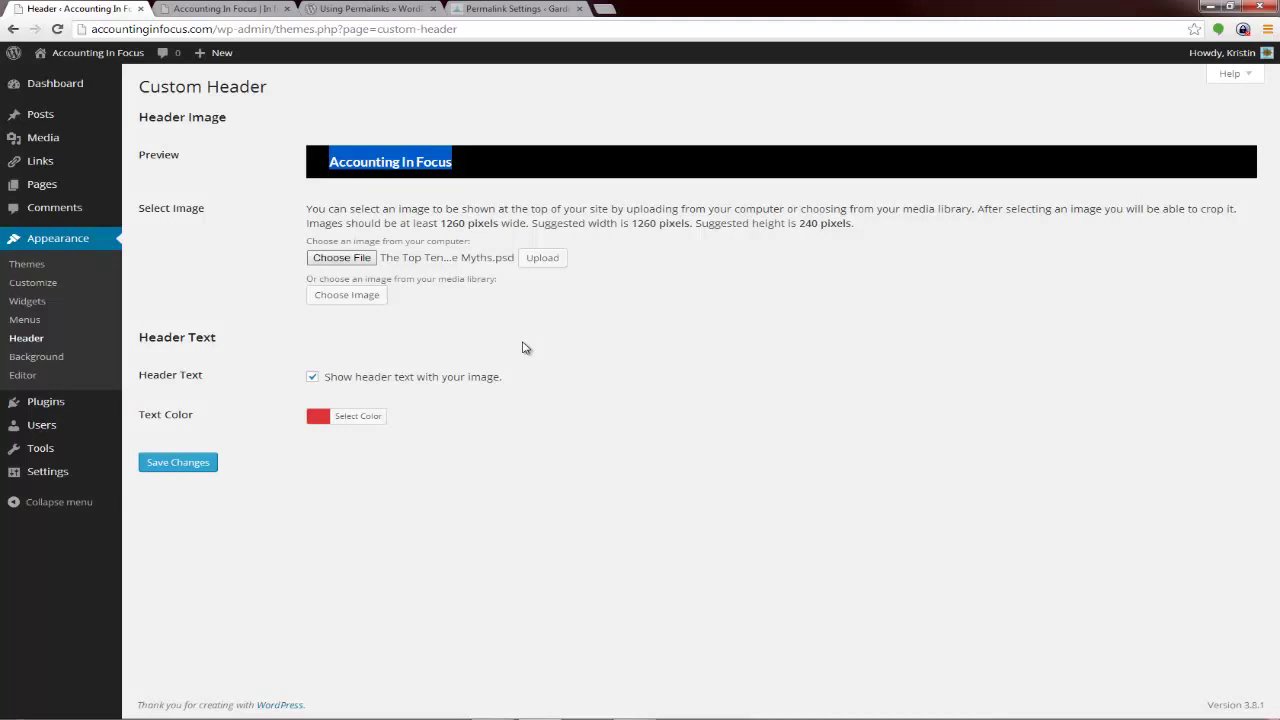
click(190, 465)
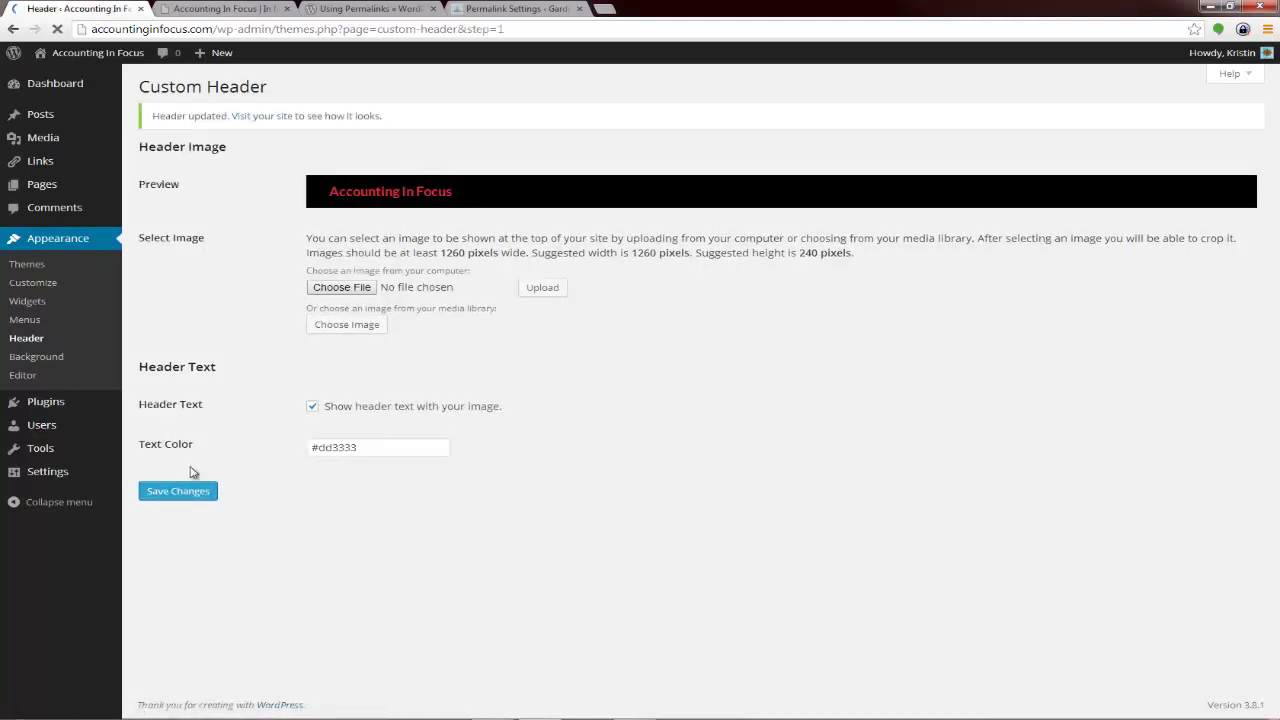
click(195, 9)
key(F5)
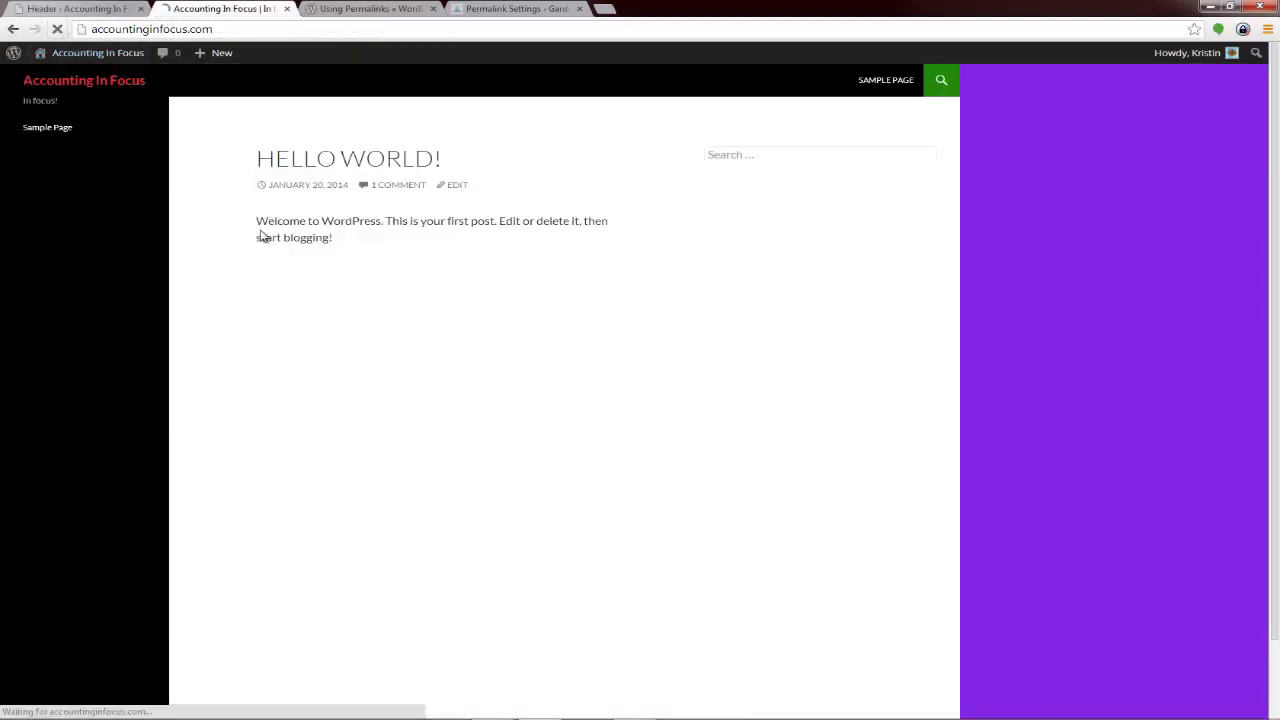
- Upload The Top Ten College Myths.png from the Pictures library as the header image
click(98, 10)
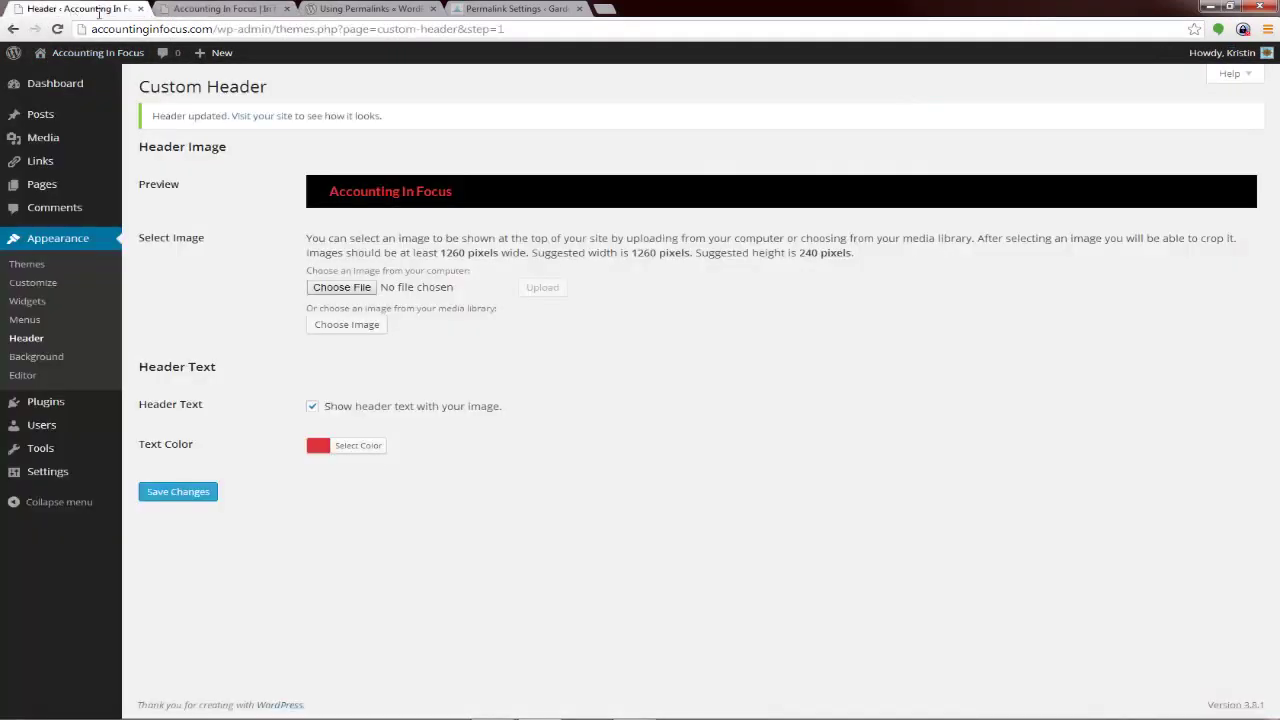
click(350, 287)
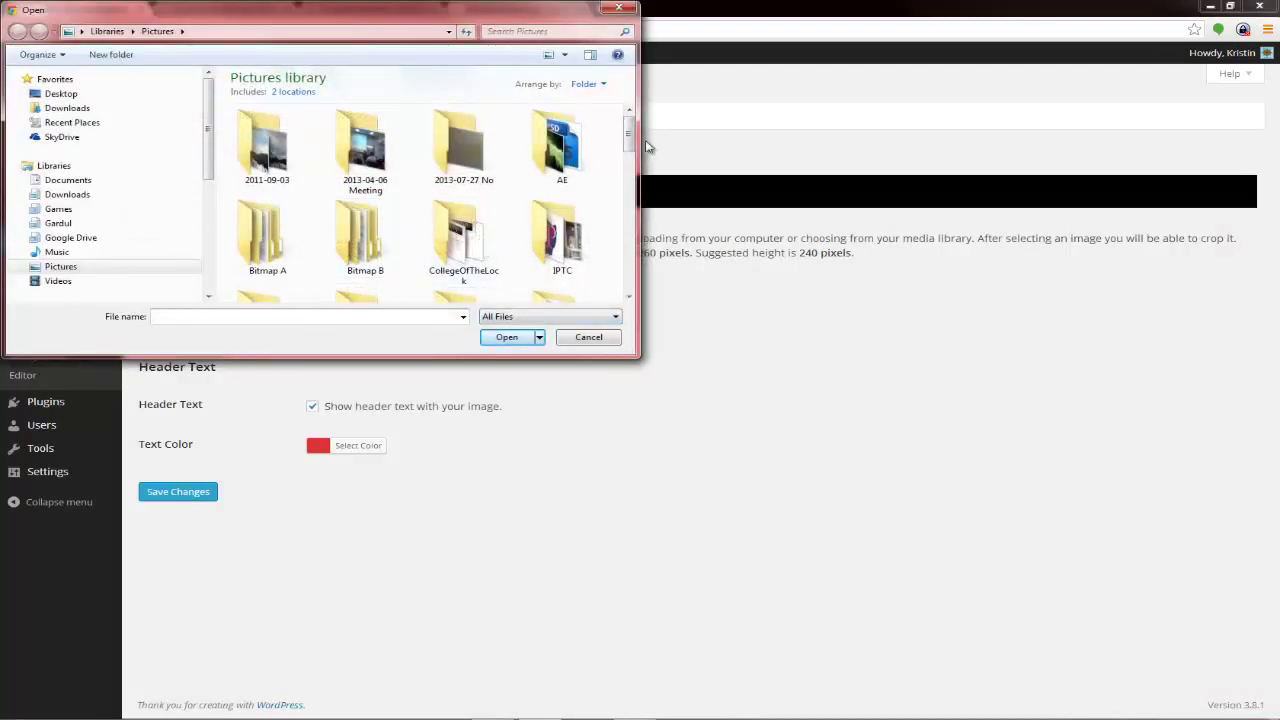
drag(634, 148, 656, 287)
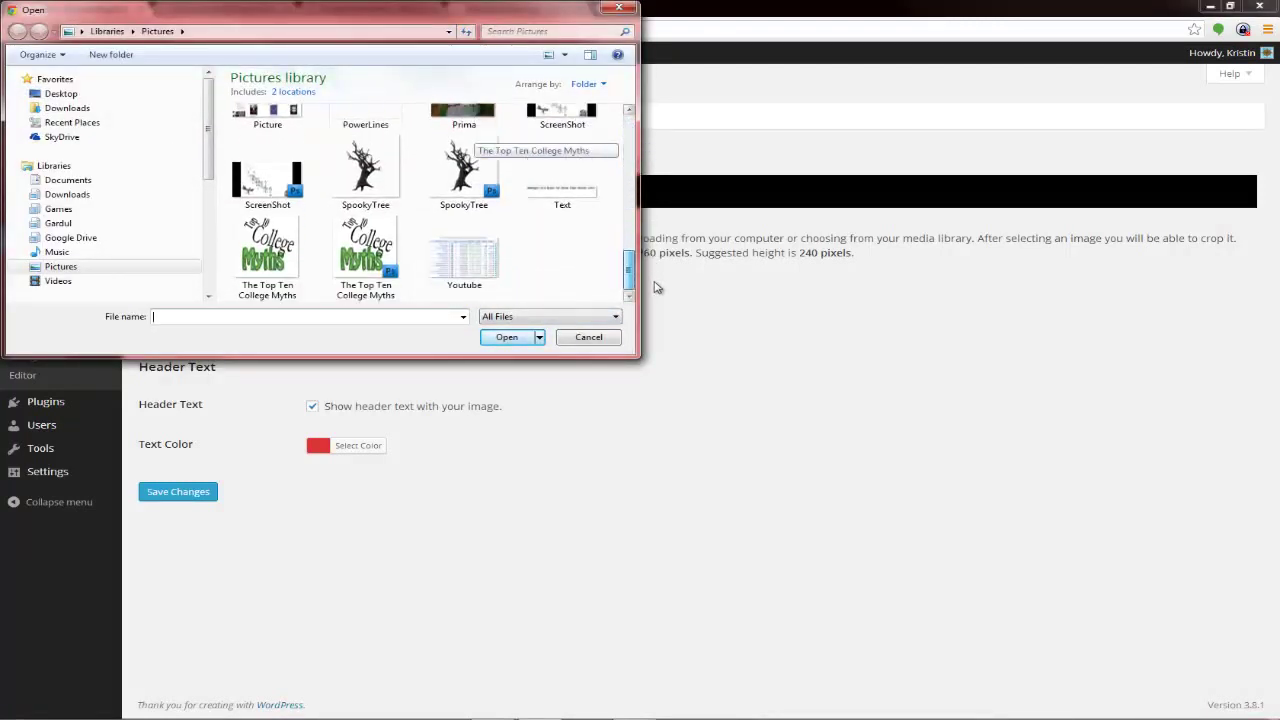
click(265, 250)
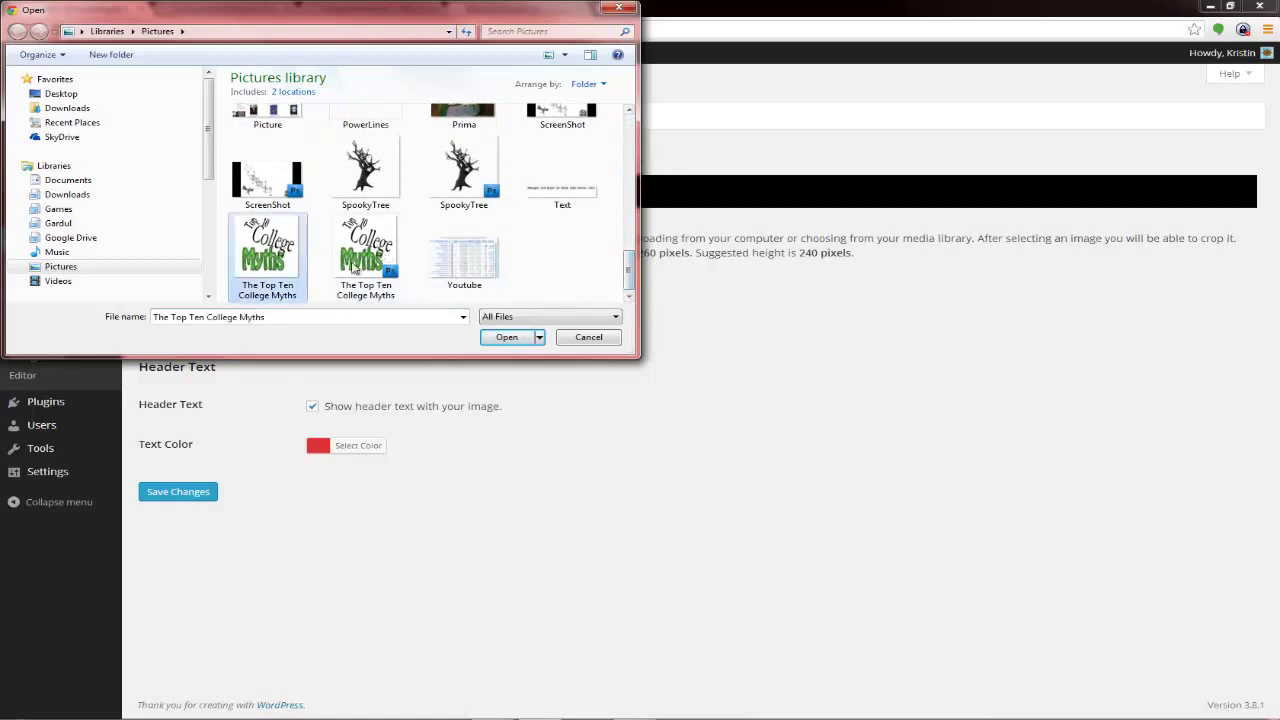
click(527, 337)
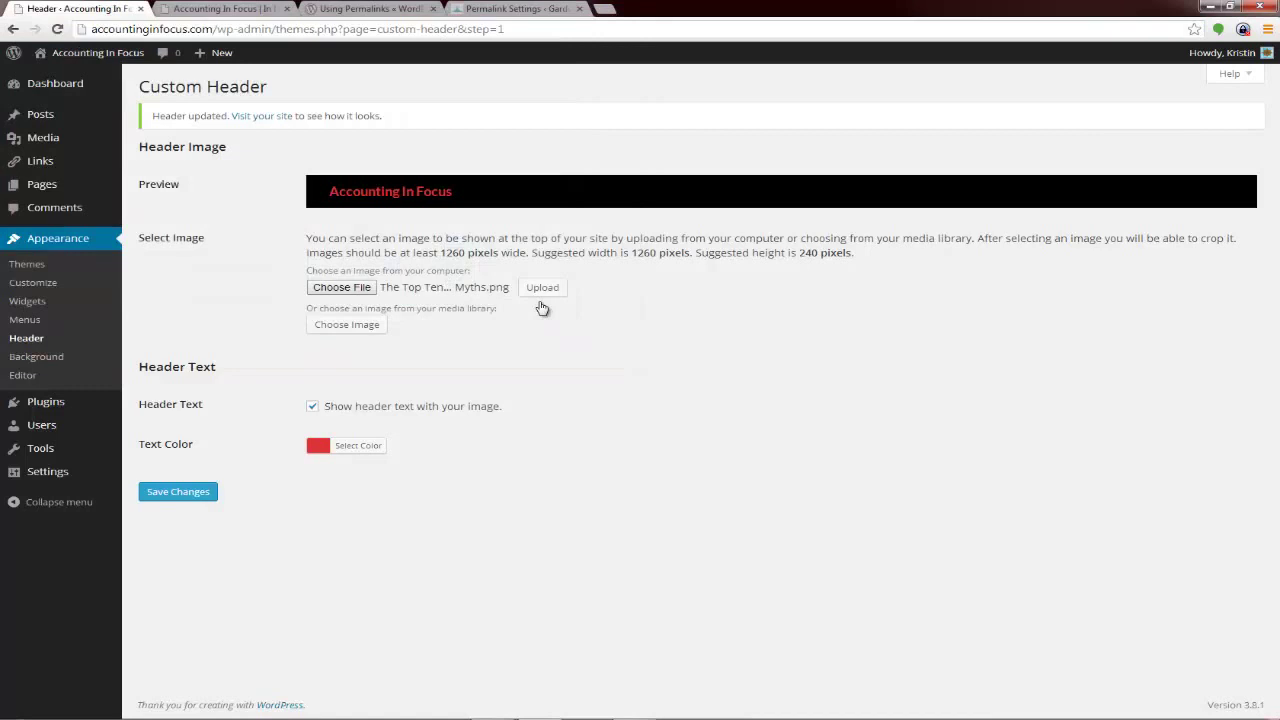
click(543, 291)
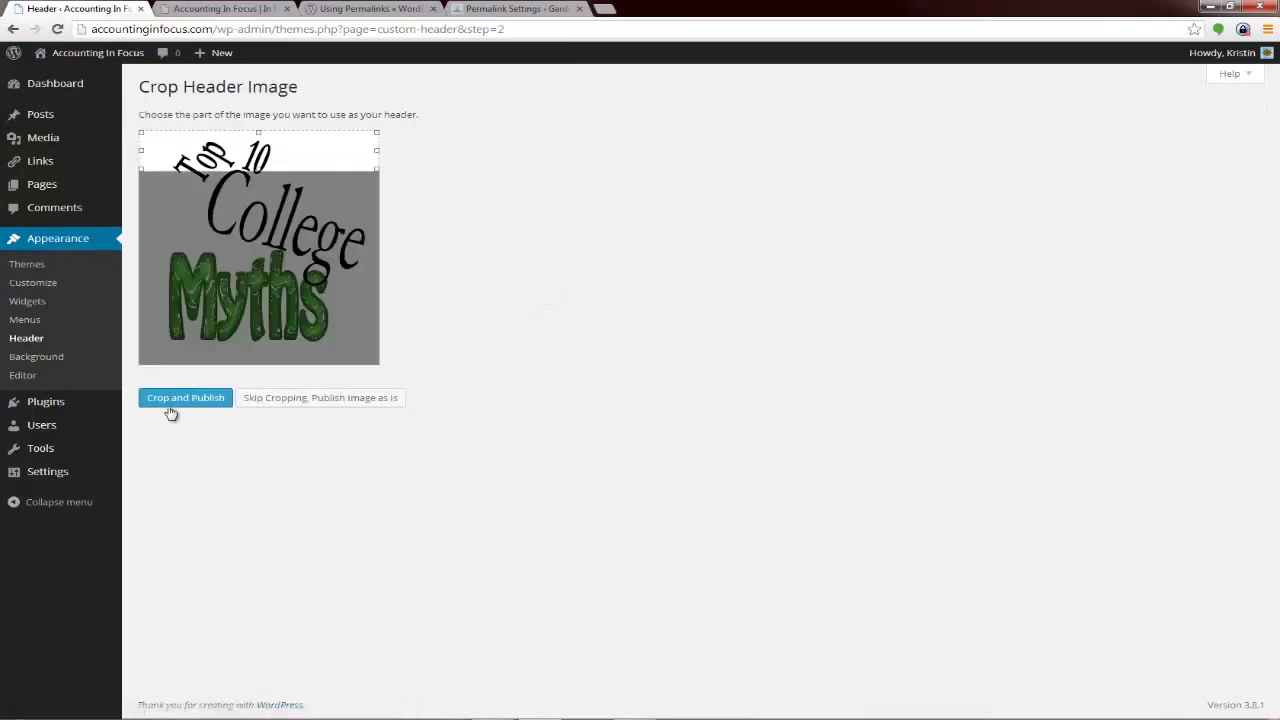
- Extend the header crop area down to just below the word "Myths" and publish the cropped image
click(174, 409)
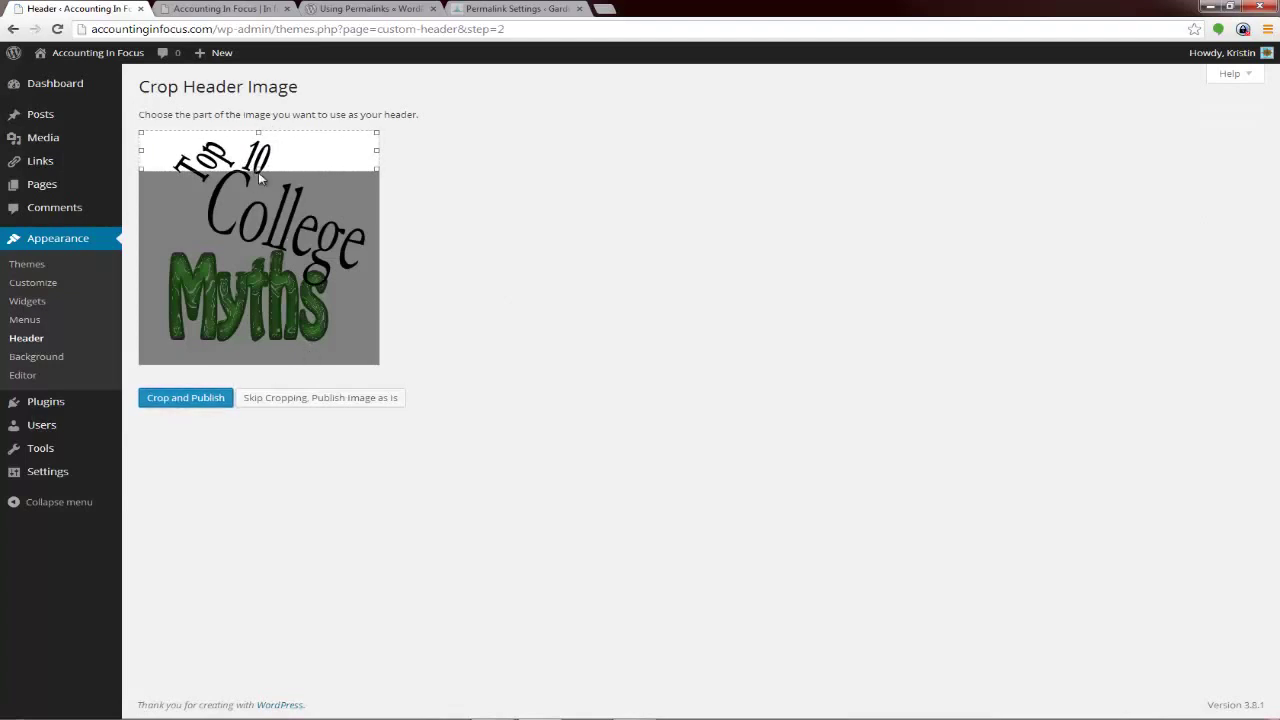
drag(258, 170, 318, 344)
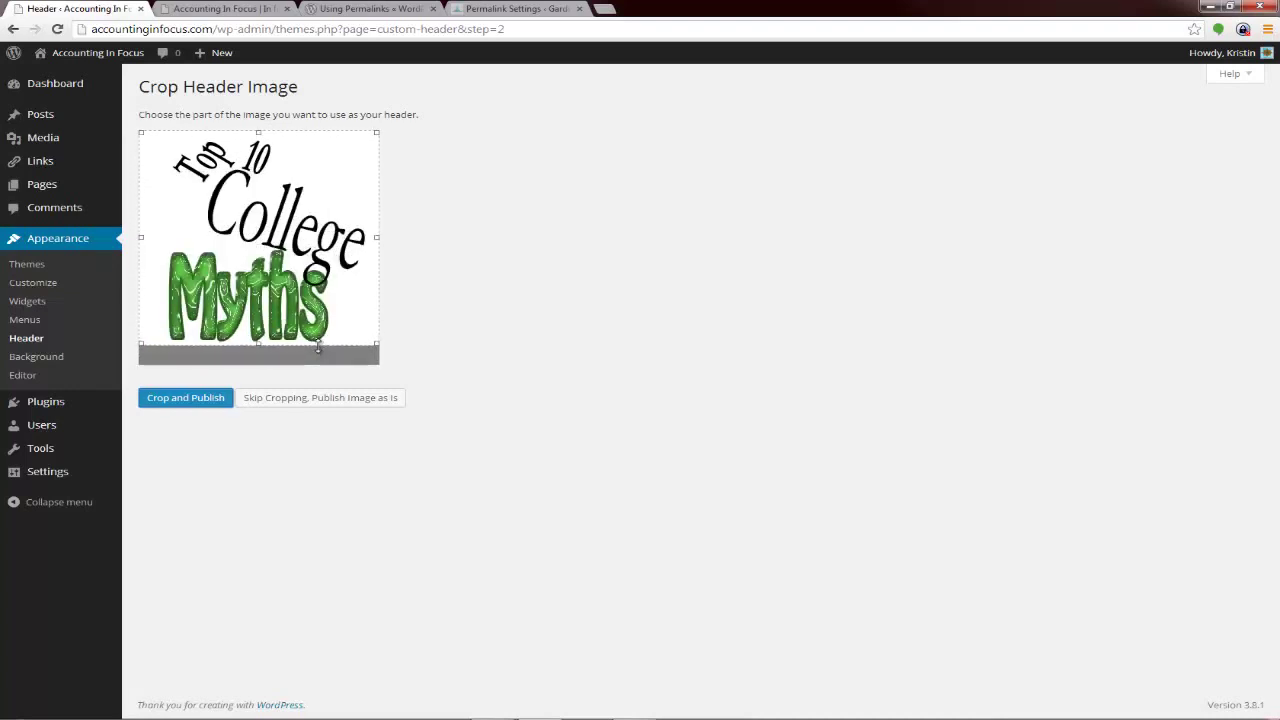
click(208, 398)
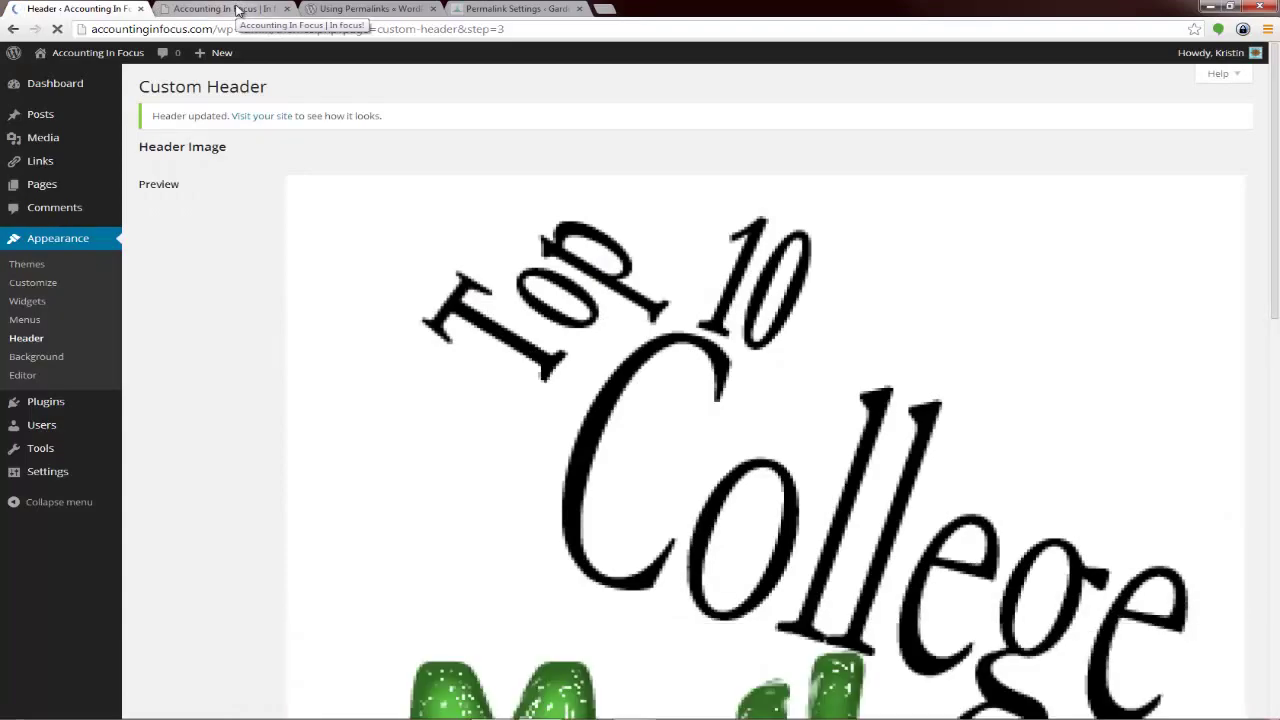
- Review the custom header preview, save the header settings, and reload the home page to check the header image
scroll(487, 458, down, 5)
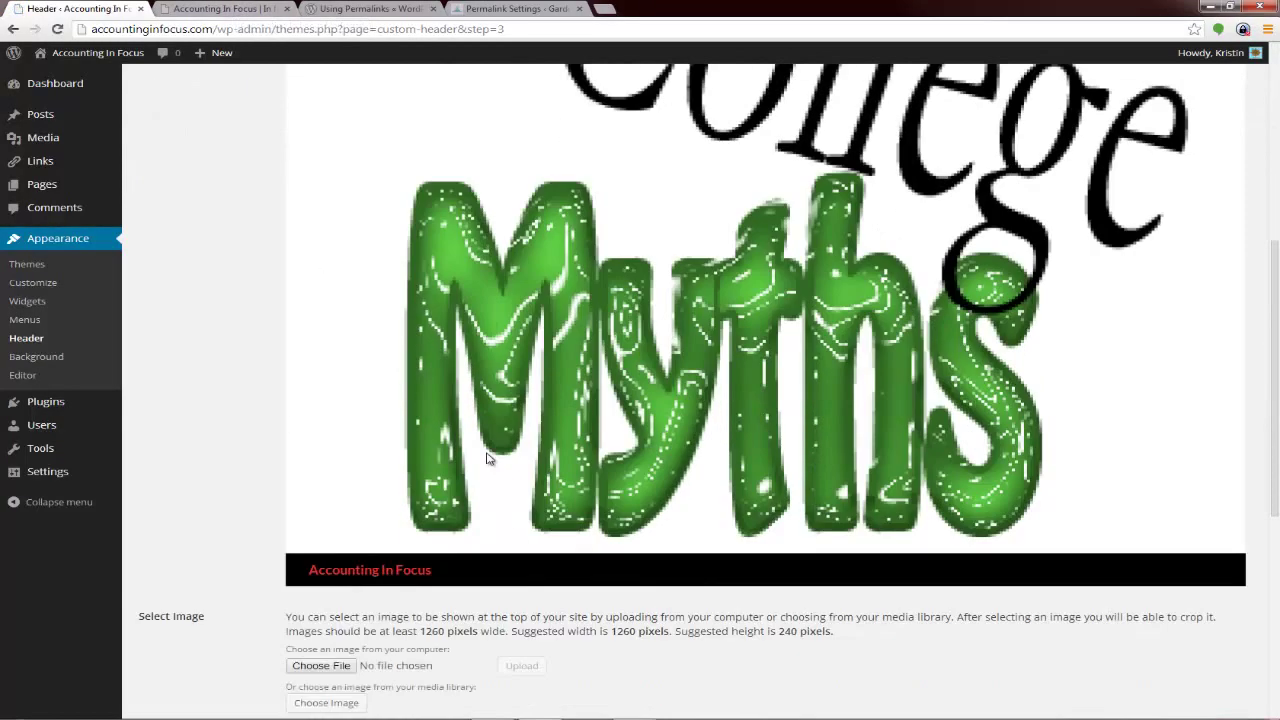
scroll(486, 458, up, 5)
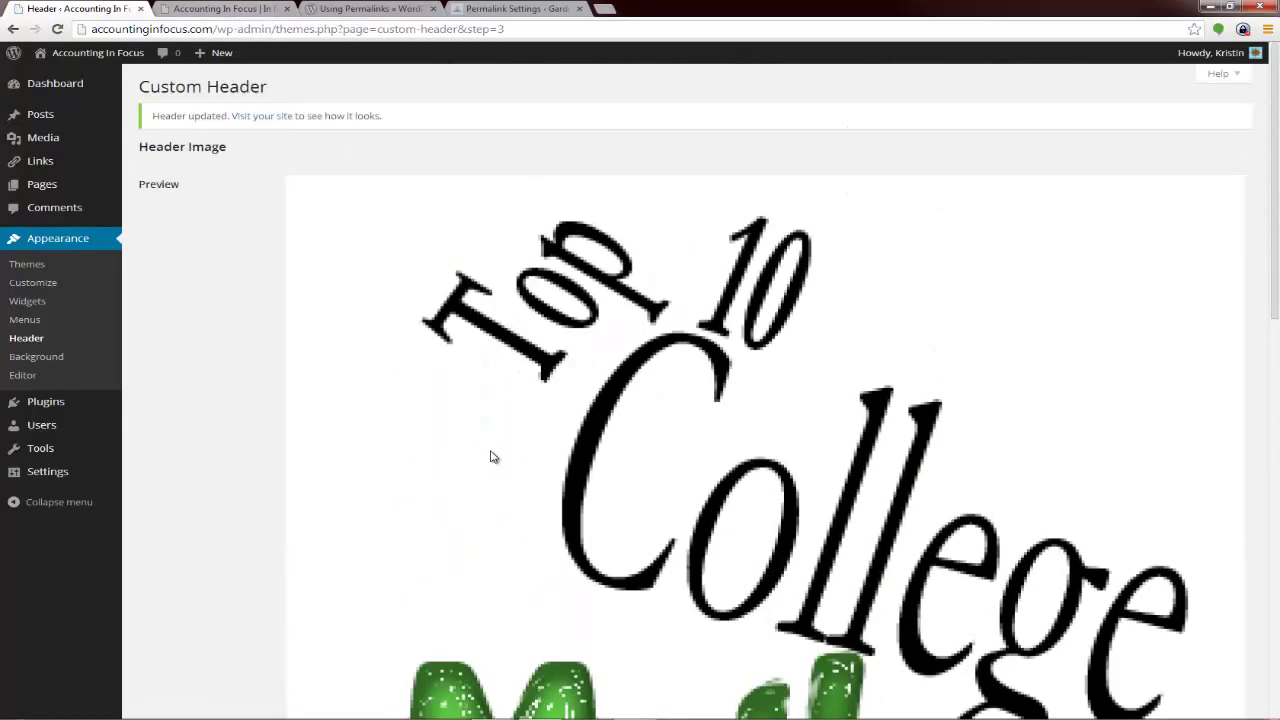
scroll(490, 456, down, 3)
scroll(491, 456, down, 10)
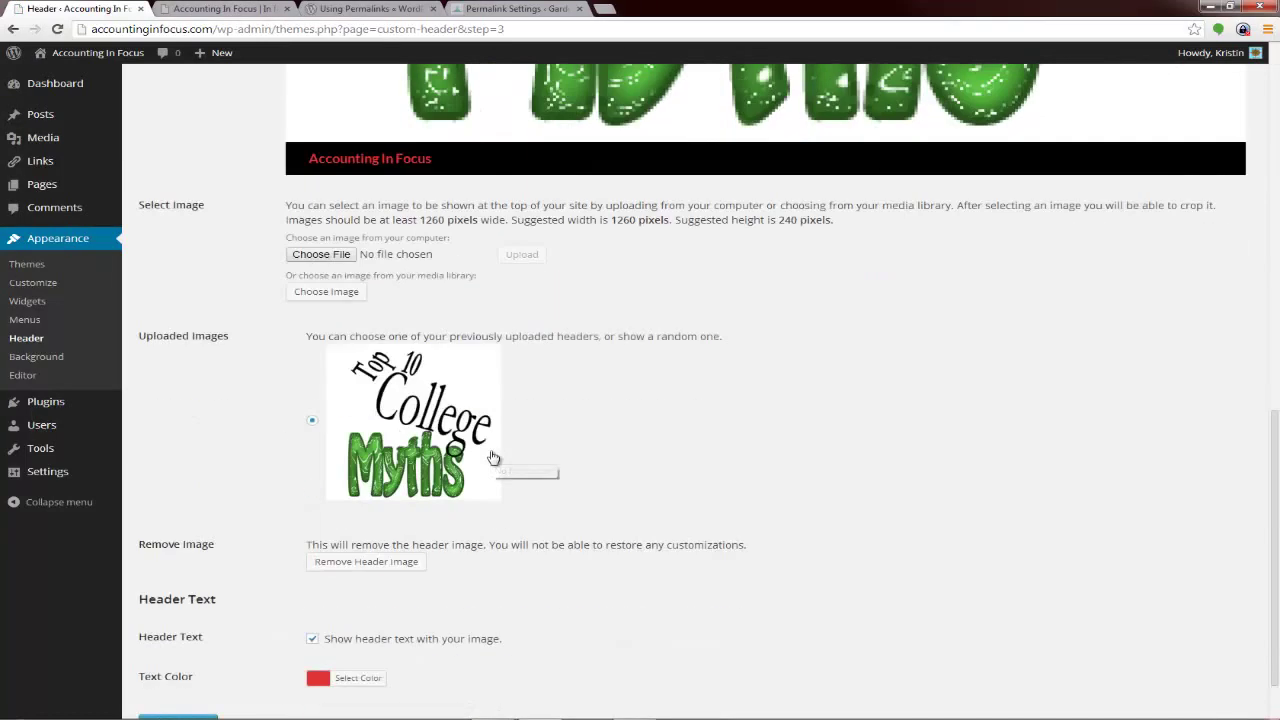
click(198, 651)
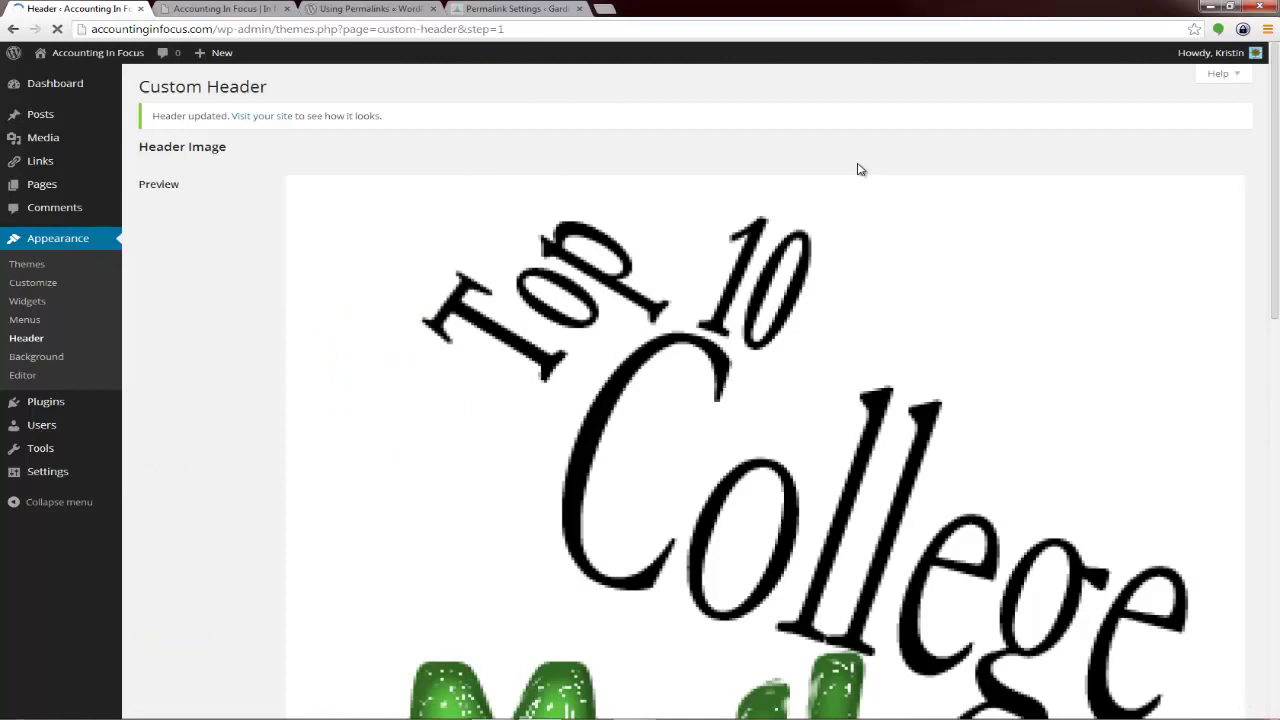
click(228, 12)
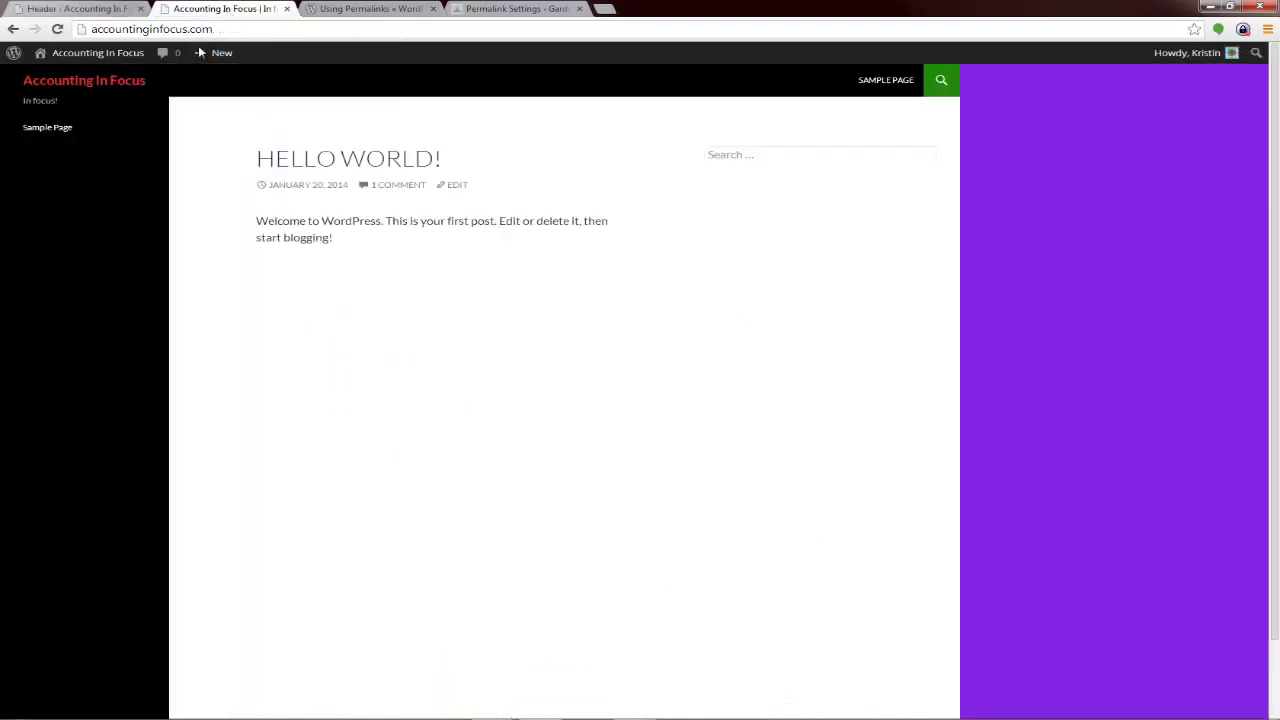
click(57, 29)
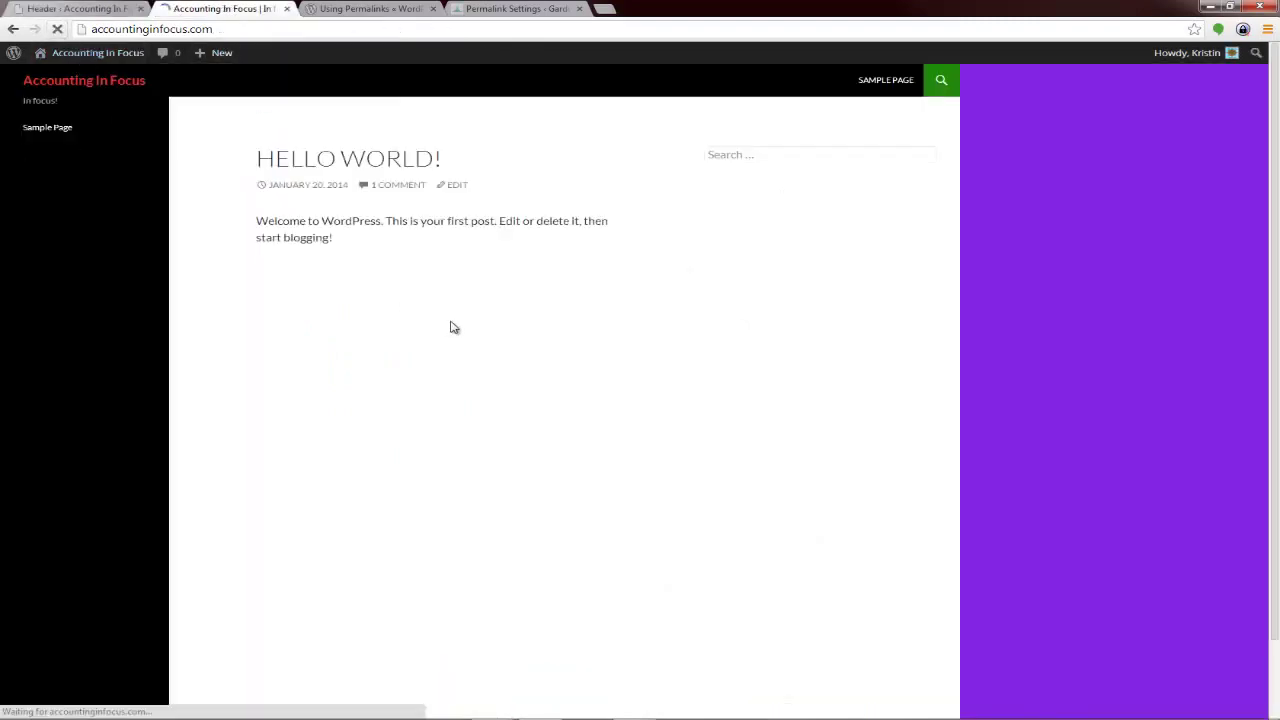
- Examine how the header image displays on the home page, from its top edge down to the Hello World post
scroll(452, 327, down, 7)
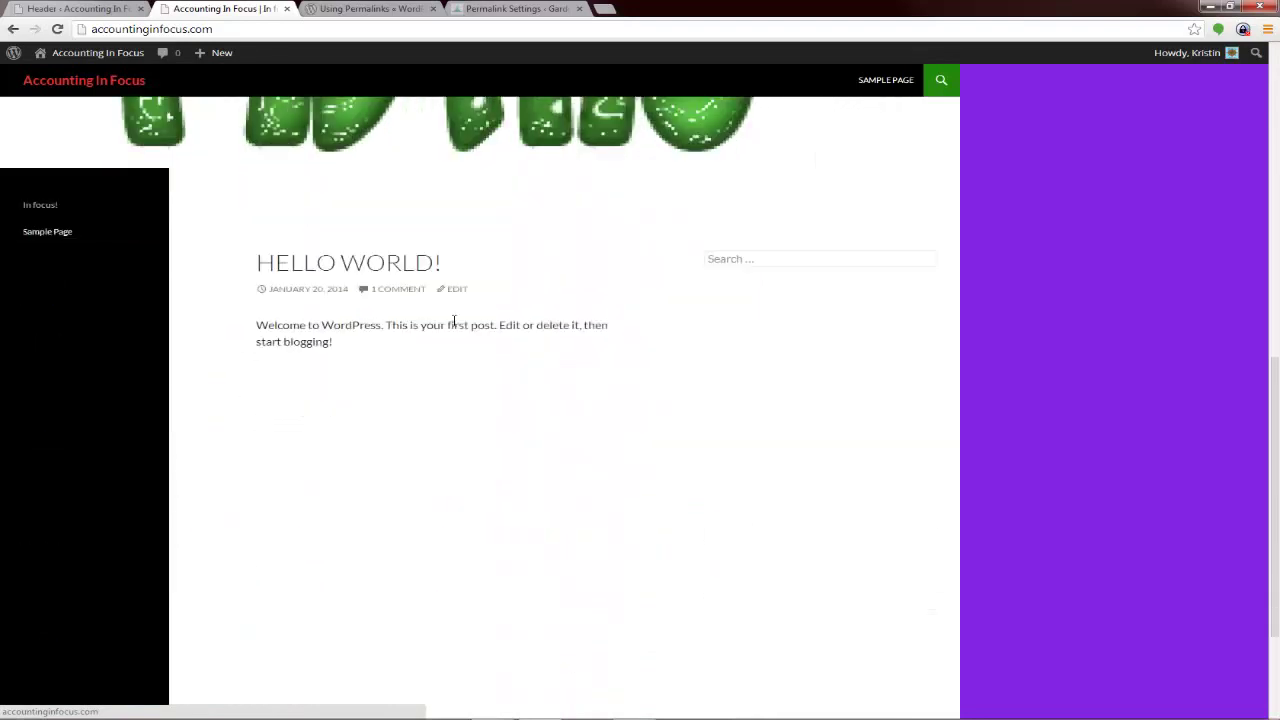
scroll(454, 325, up, 3)
scroll(455, 327, up, 5)
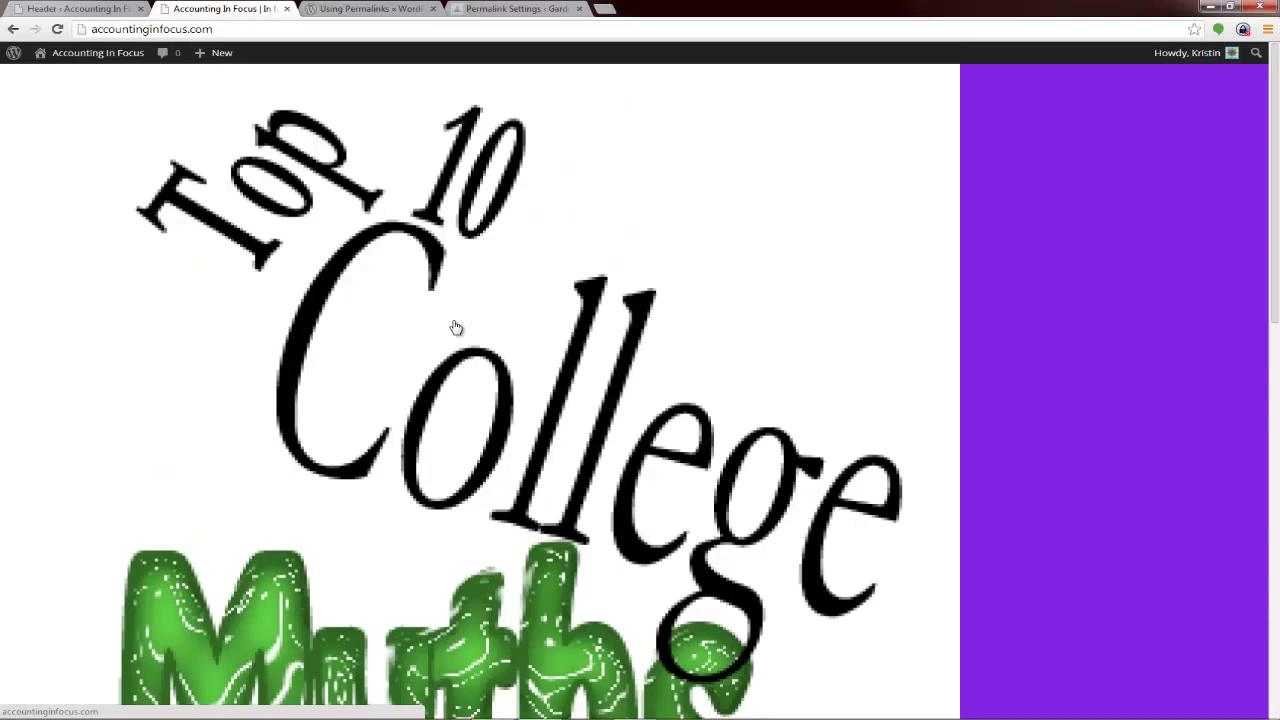
scroll(455, 327, down, 3)
scroll(455, 327, down, 2)
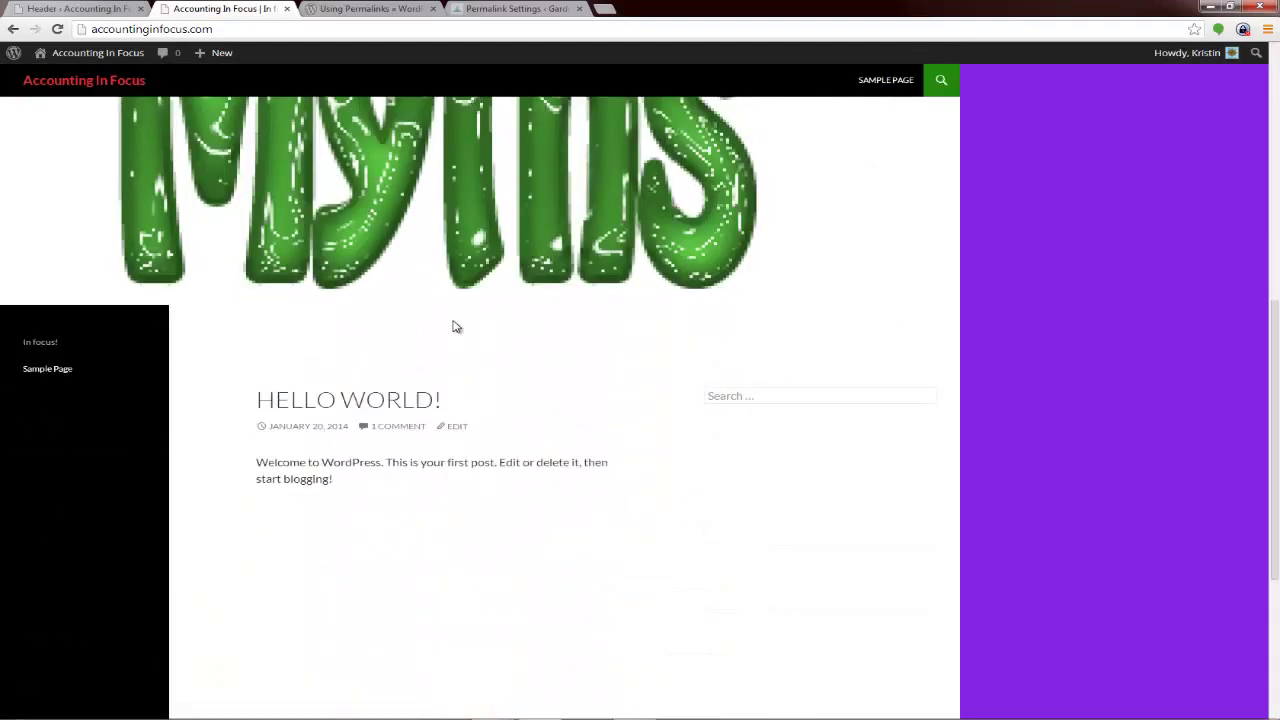
scroll(455, 327, up, 2)
scroll(680, 312, up, 4)
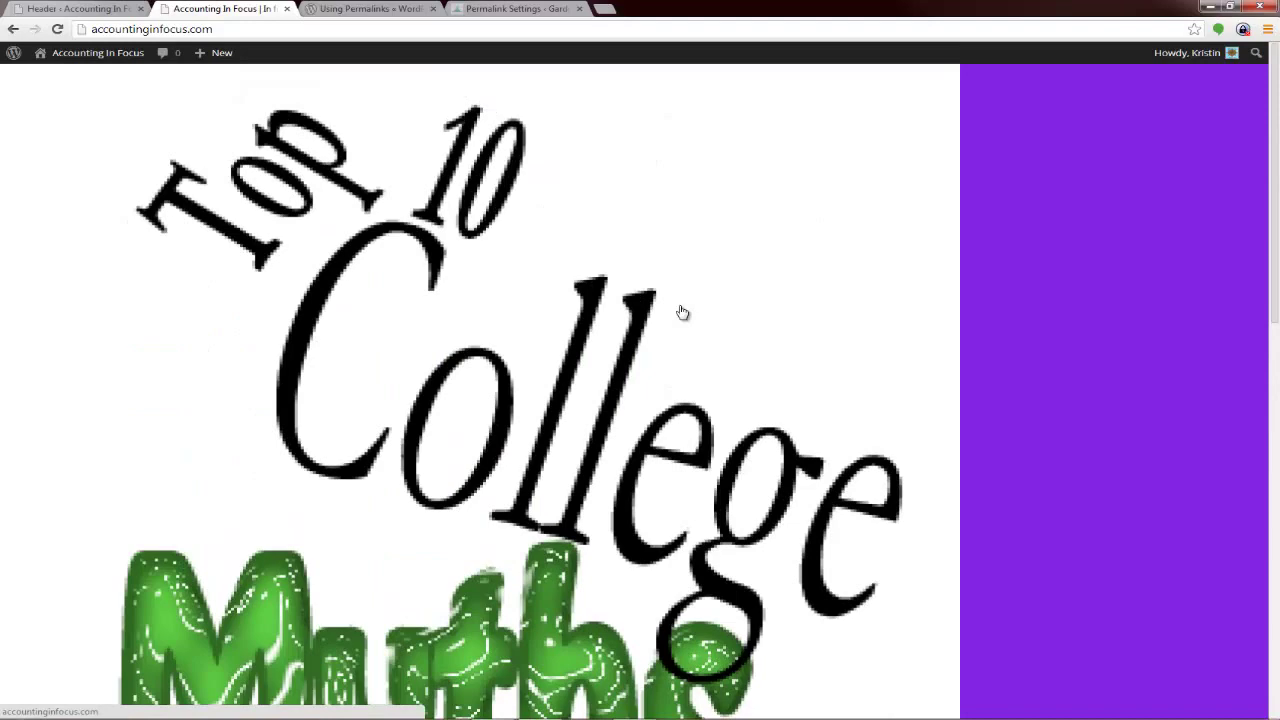
scroll(680, 313, down, 3)
- Remove the header image in the custom header settings, save the changes, and check the home page
key(ctrl+Page_Up)
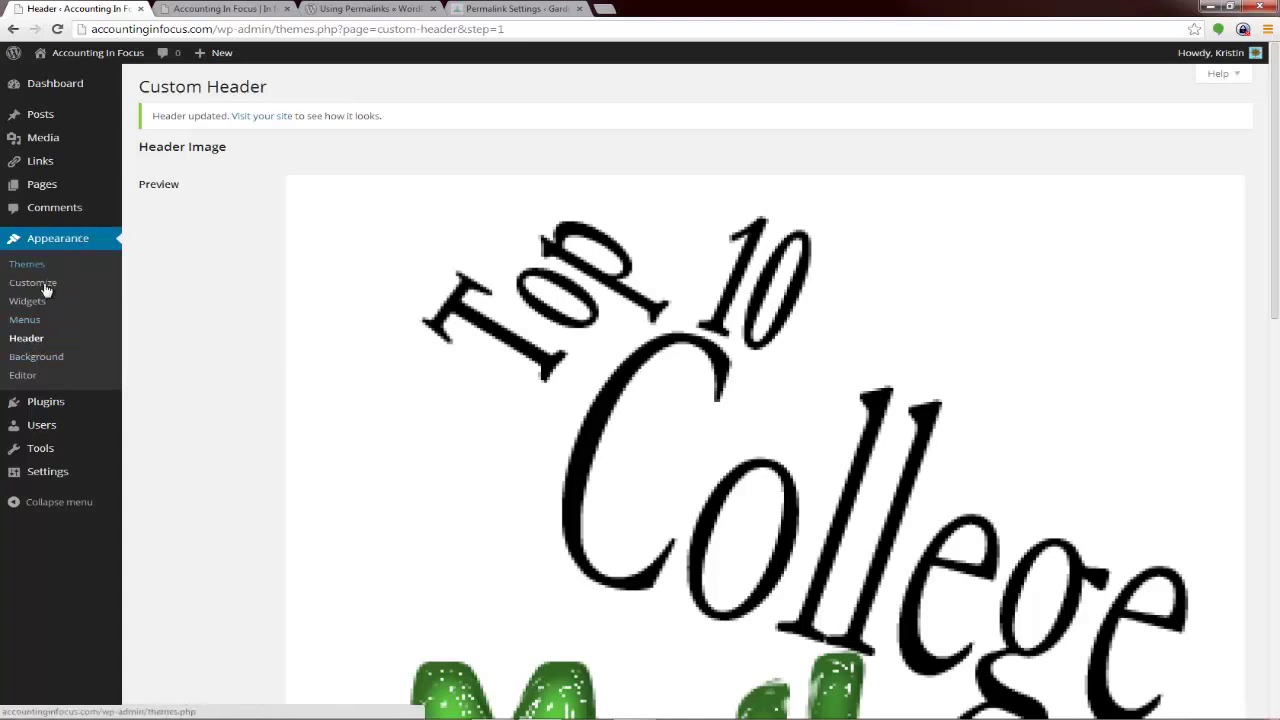
click(25, 340)
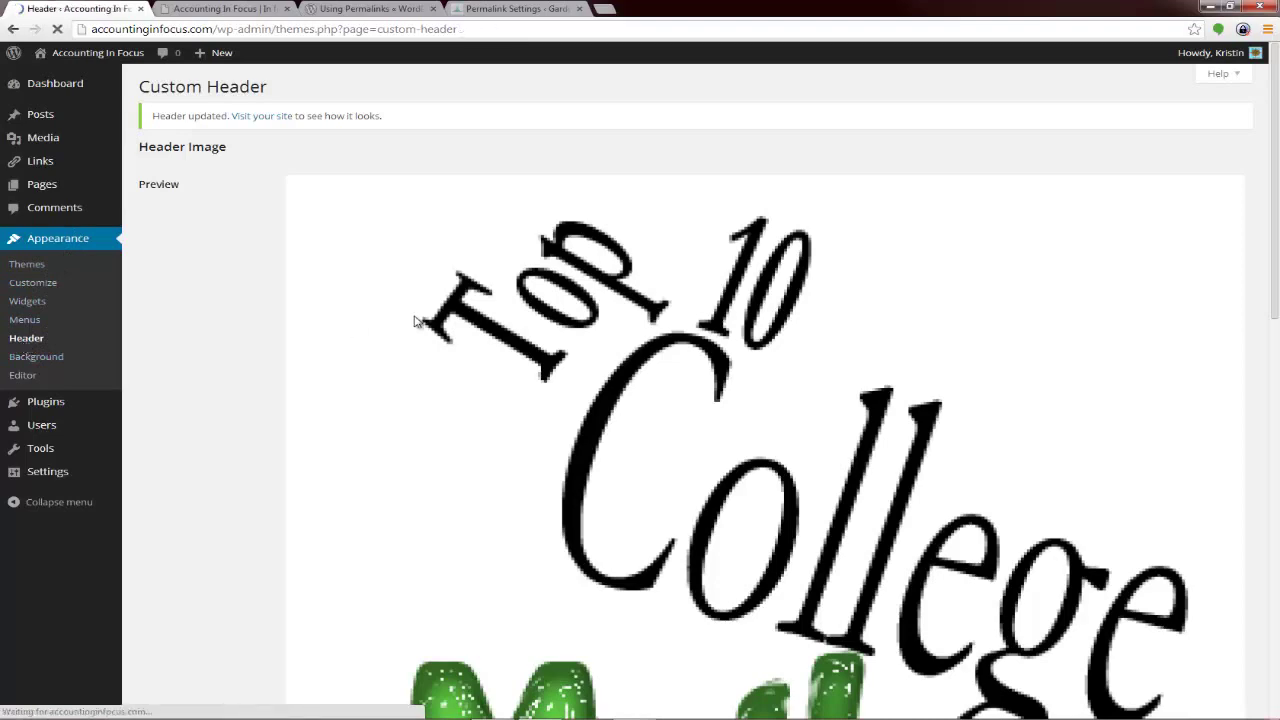
scroll(371, 411, down, 6)
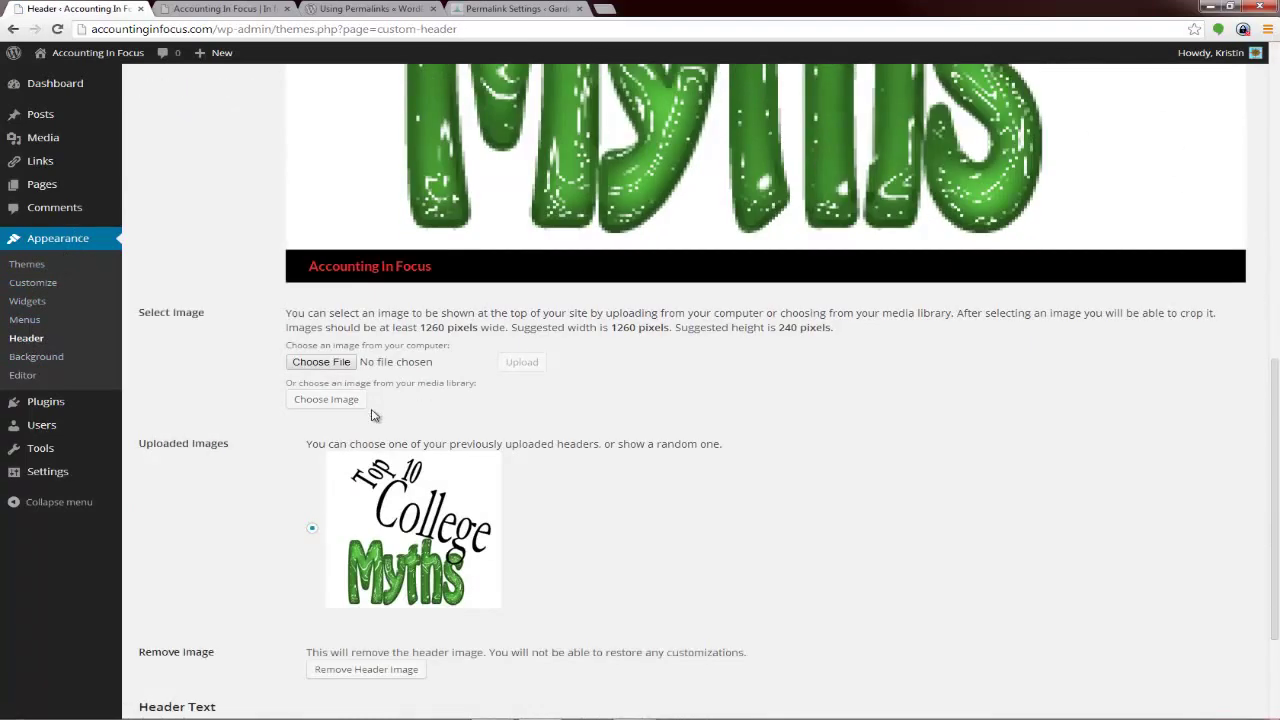
scroll(375, 413, down, 3)
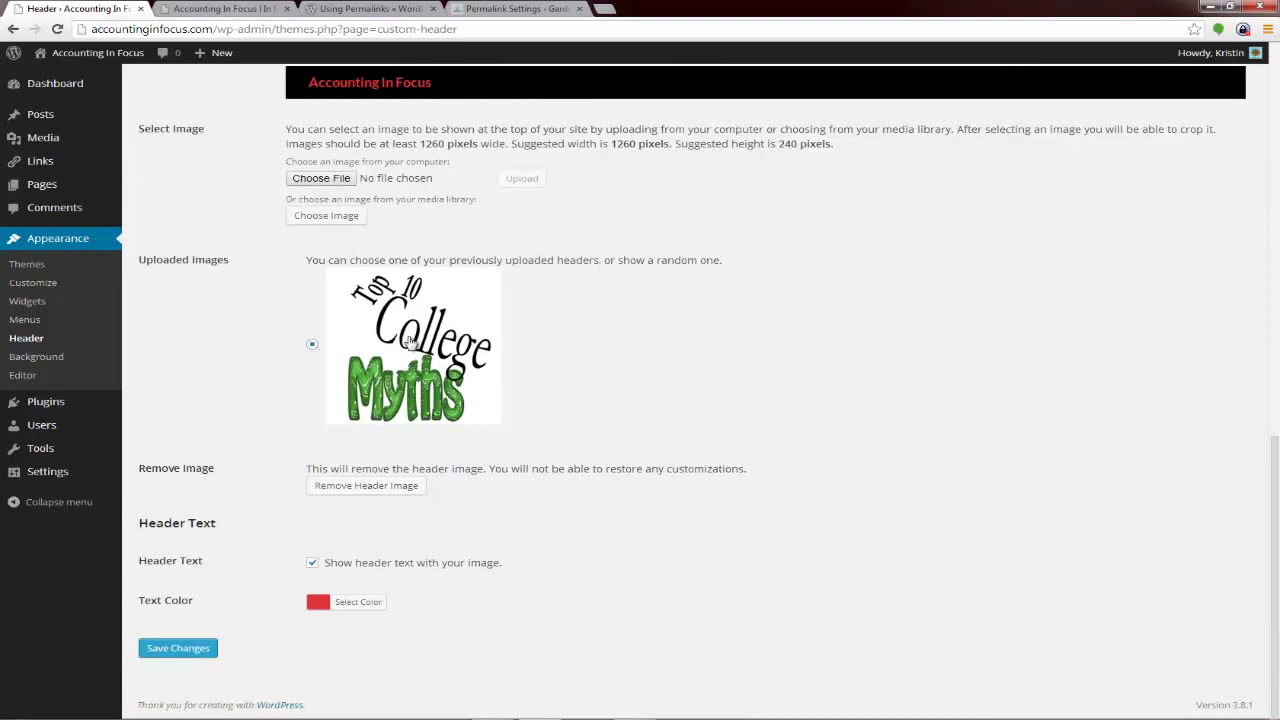
click(416, 488)
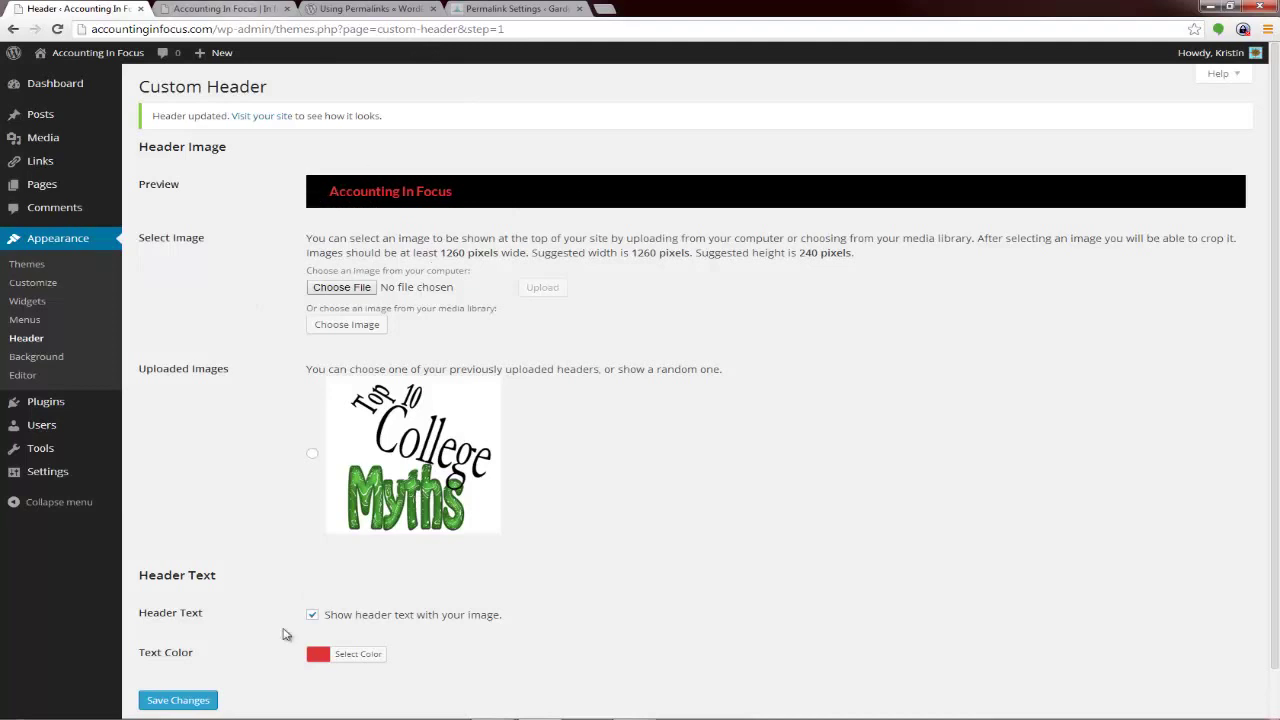
click(180, 699)
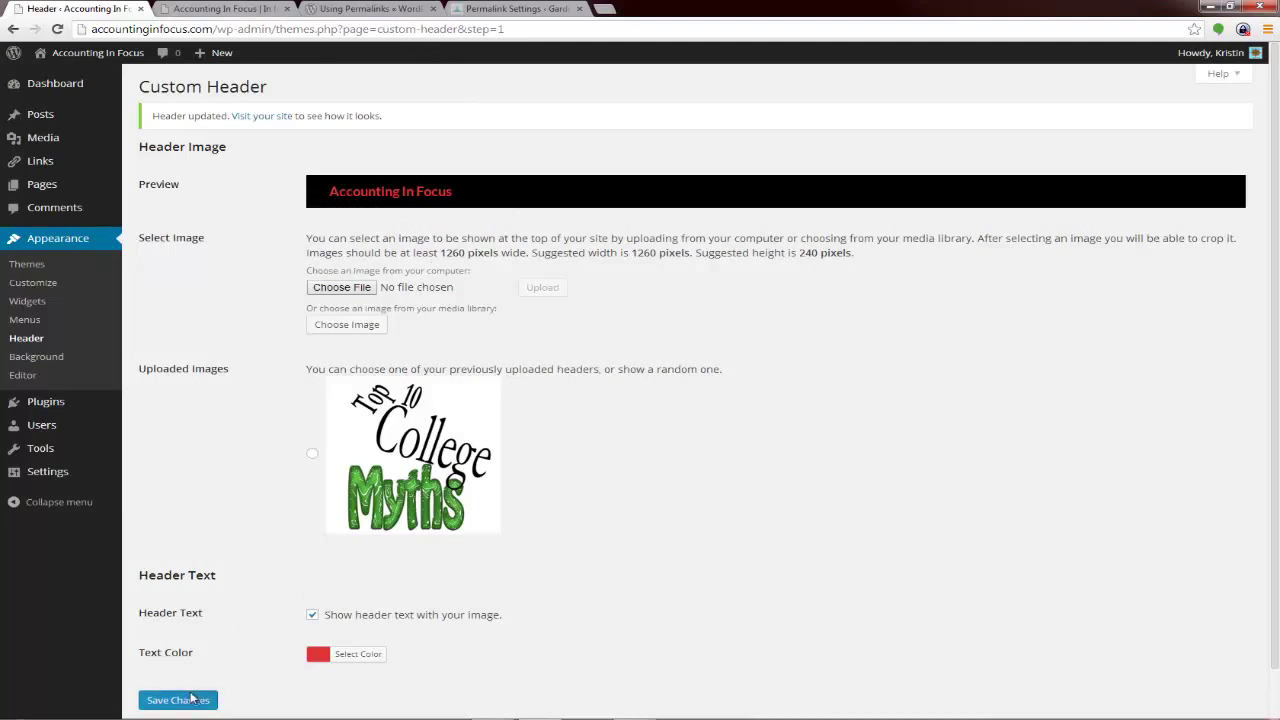
click(236, 9)
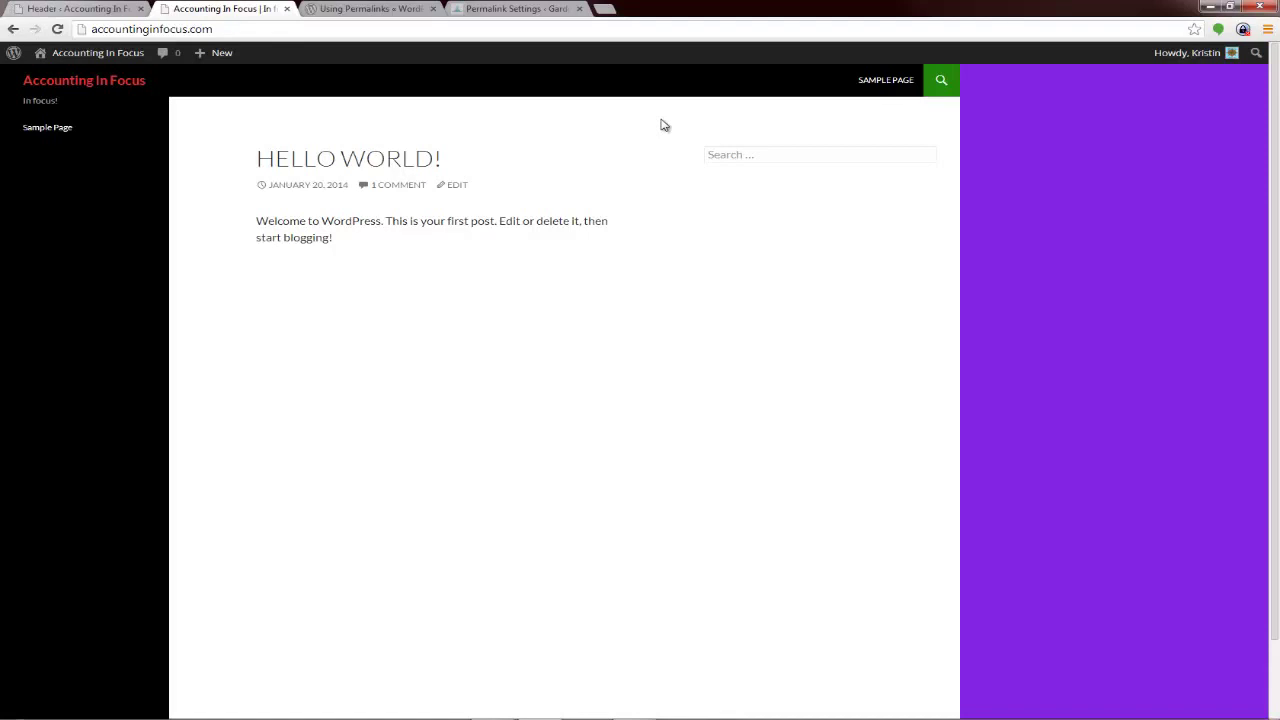
- Open the Custom Background settings and compare the current background with the site's home page
click(50, 9)
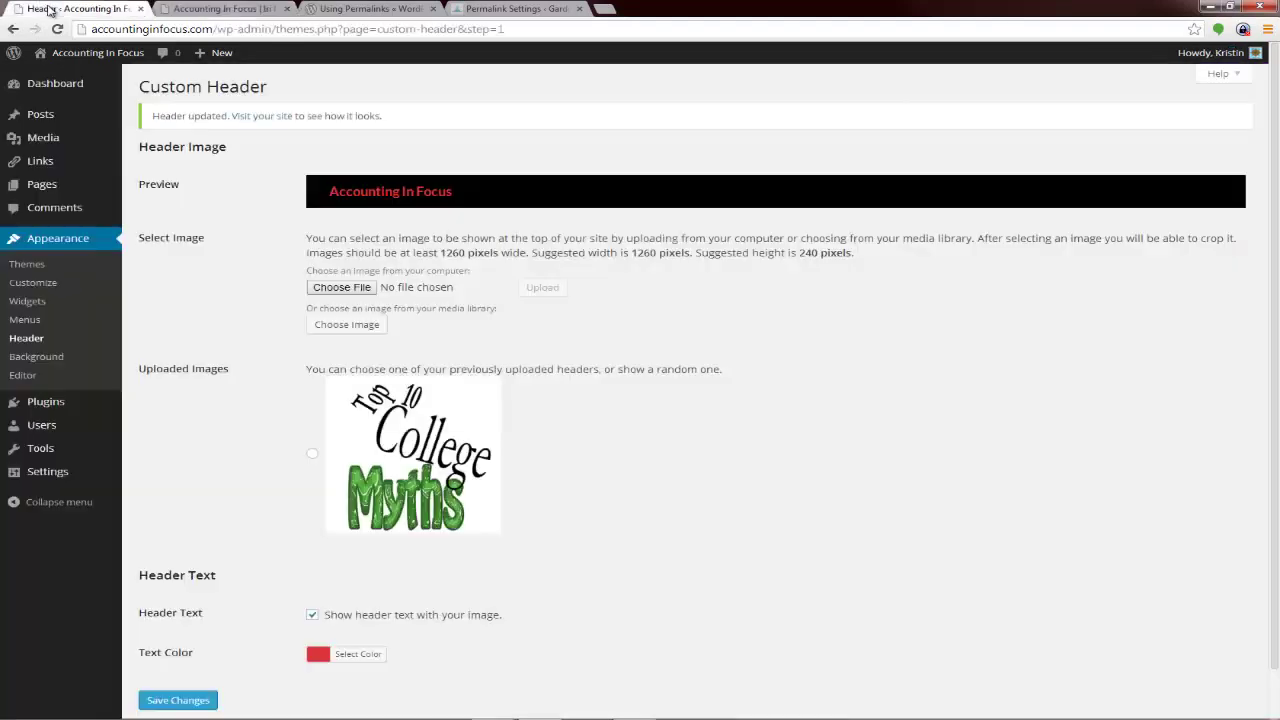
scroll(183, 477, down, 1)
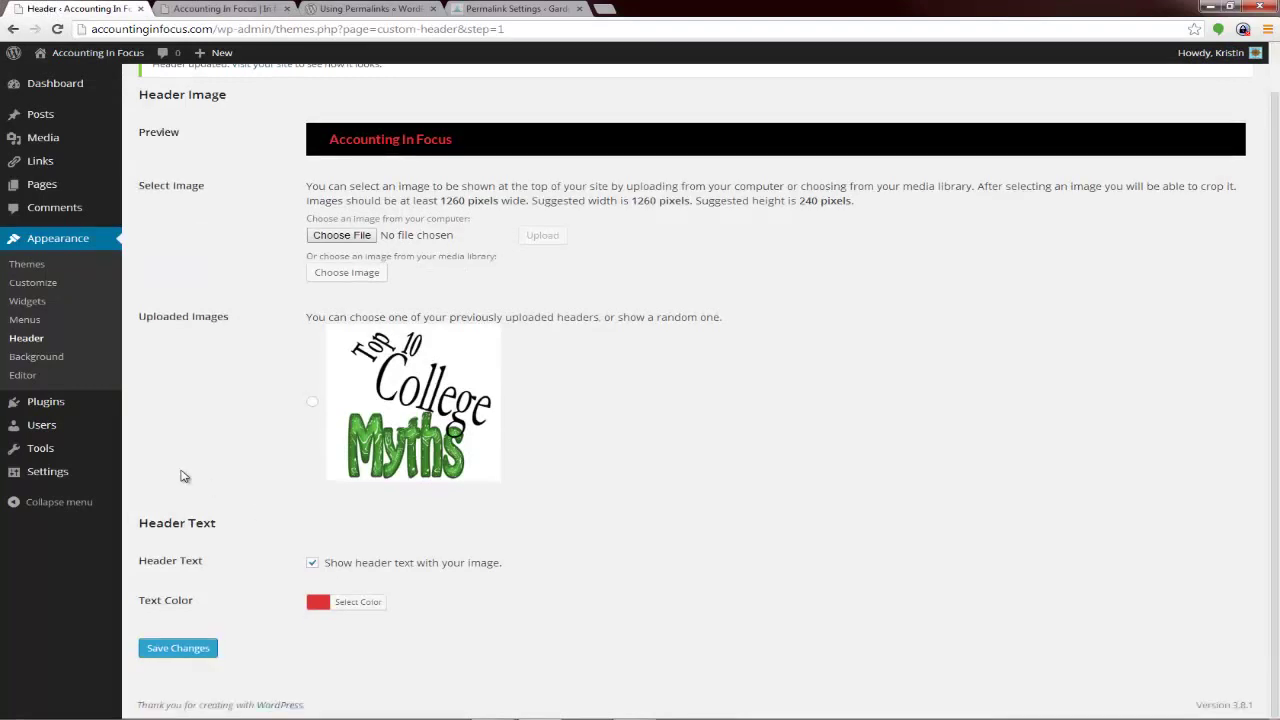
scroll(183, 476, up, 1)
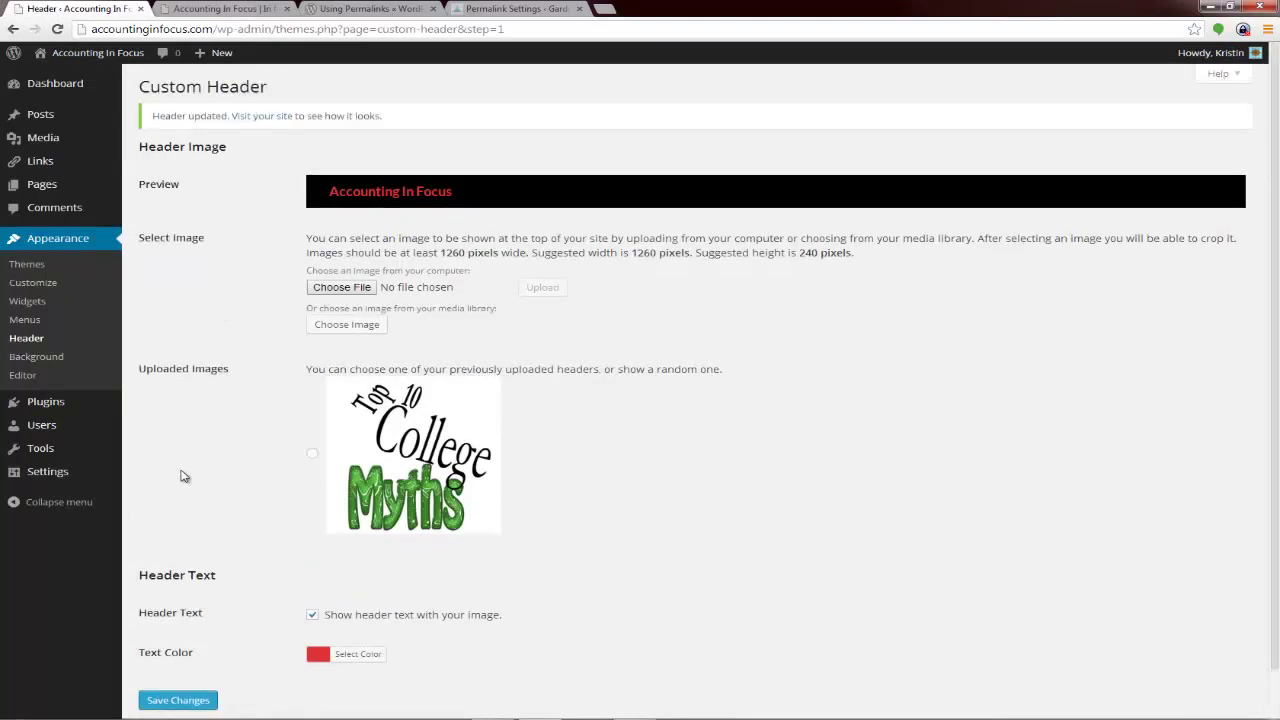
click(36, 358)
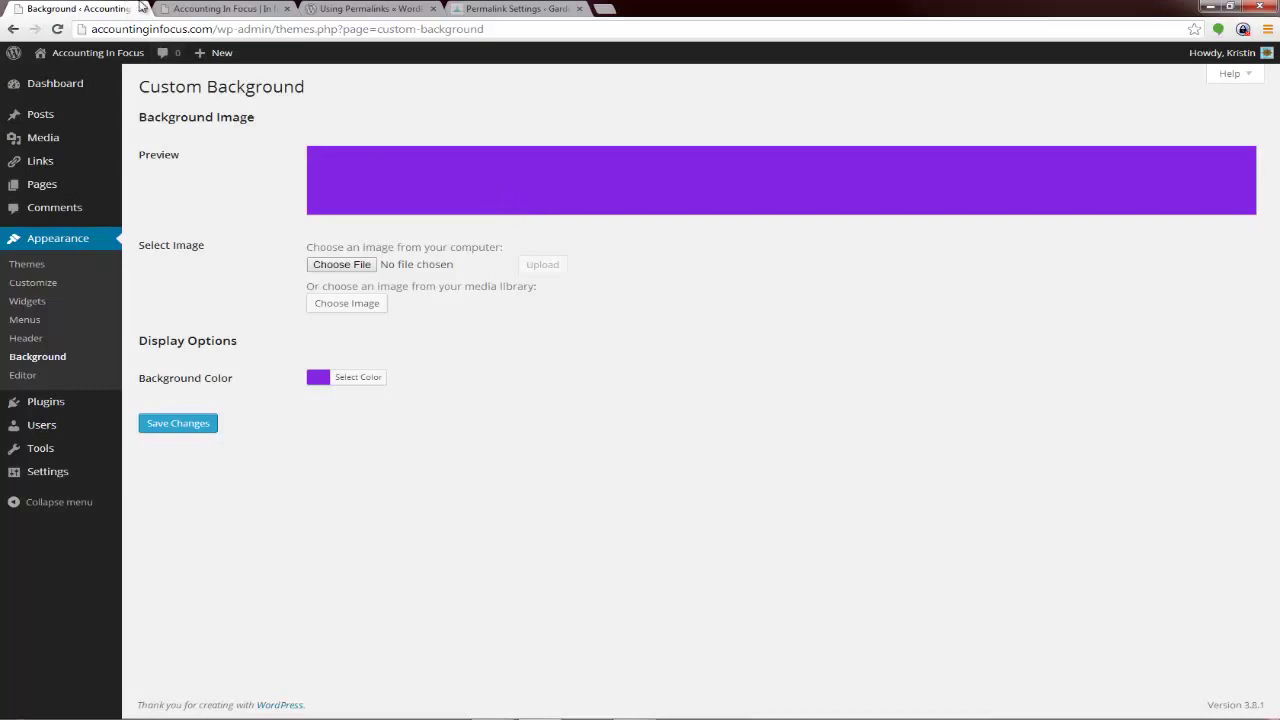
click(205, 12)
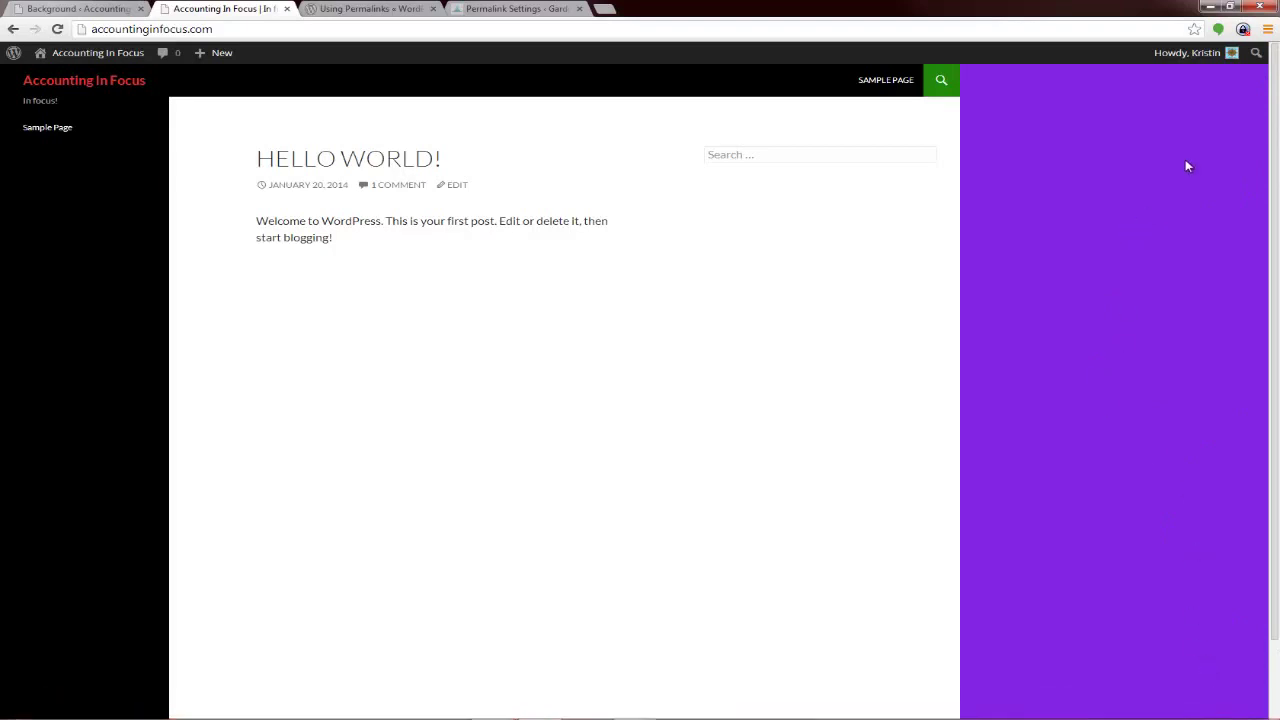
click(85, 8)
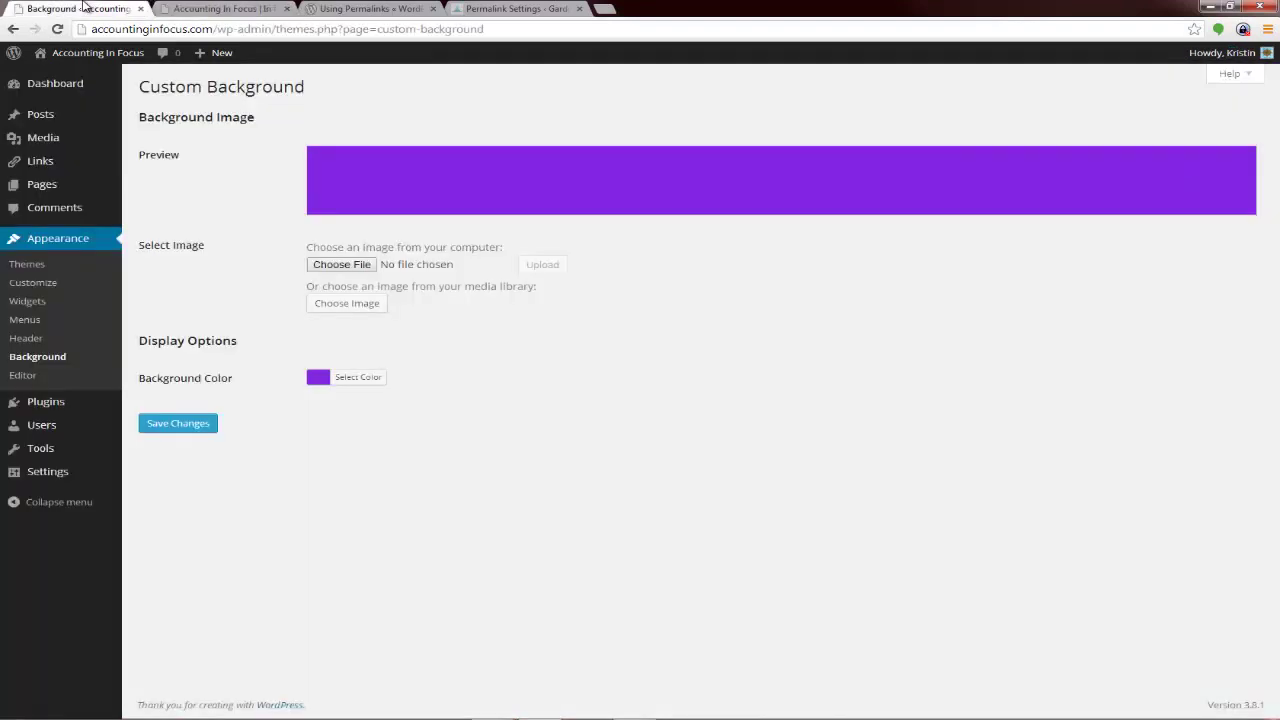
- Try to set HiRes.jpg from the Pictures library as the background image by saving the changes
click(341, 265)
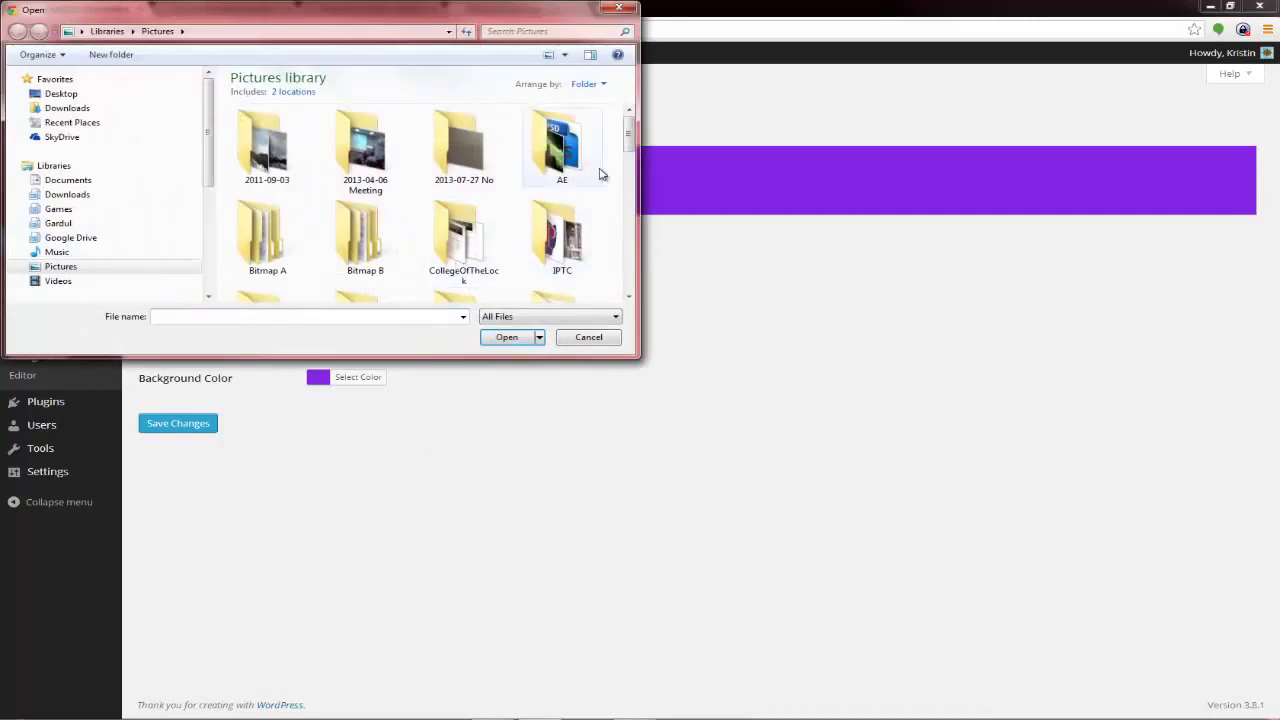
drag(628, 135, 654, 240)
click(562, 180)
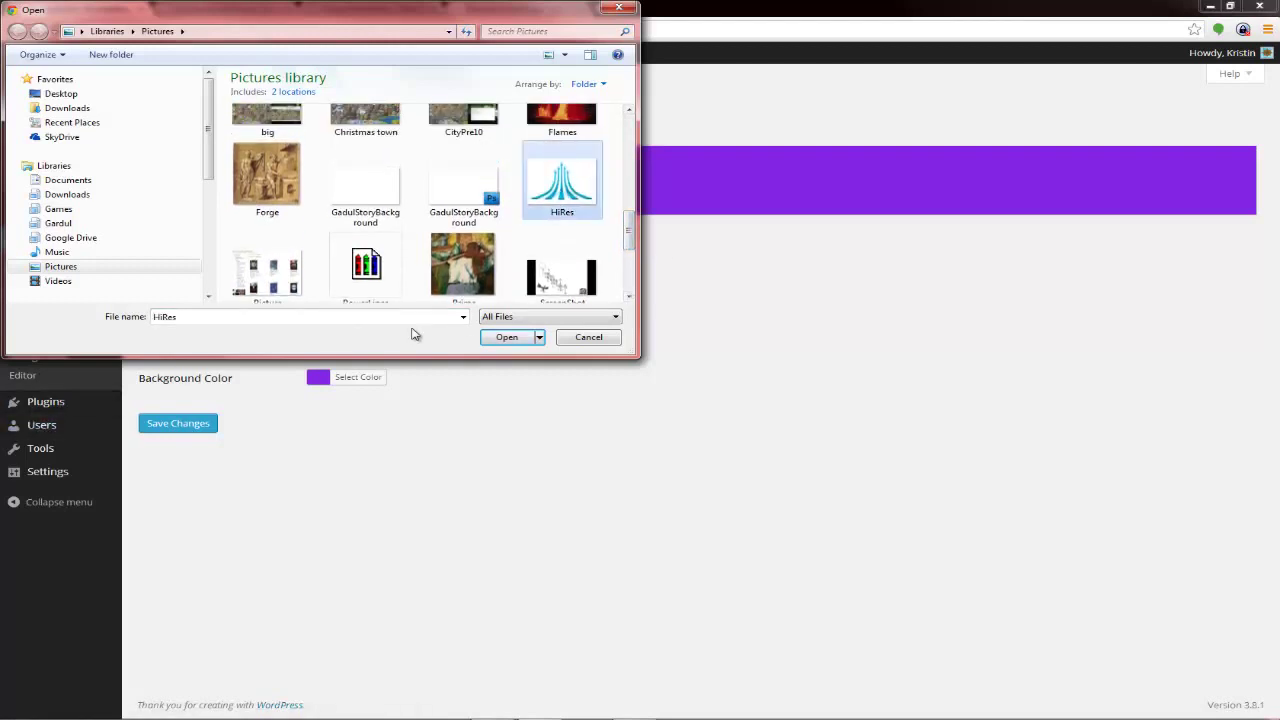
click(518, 342)
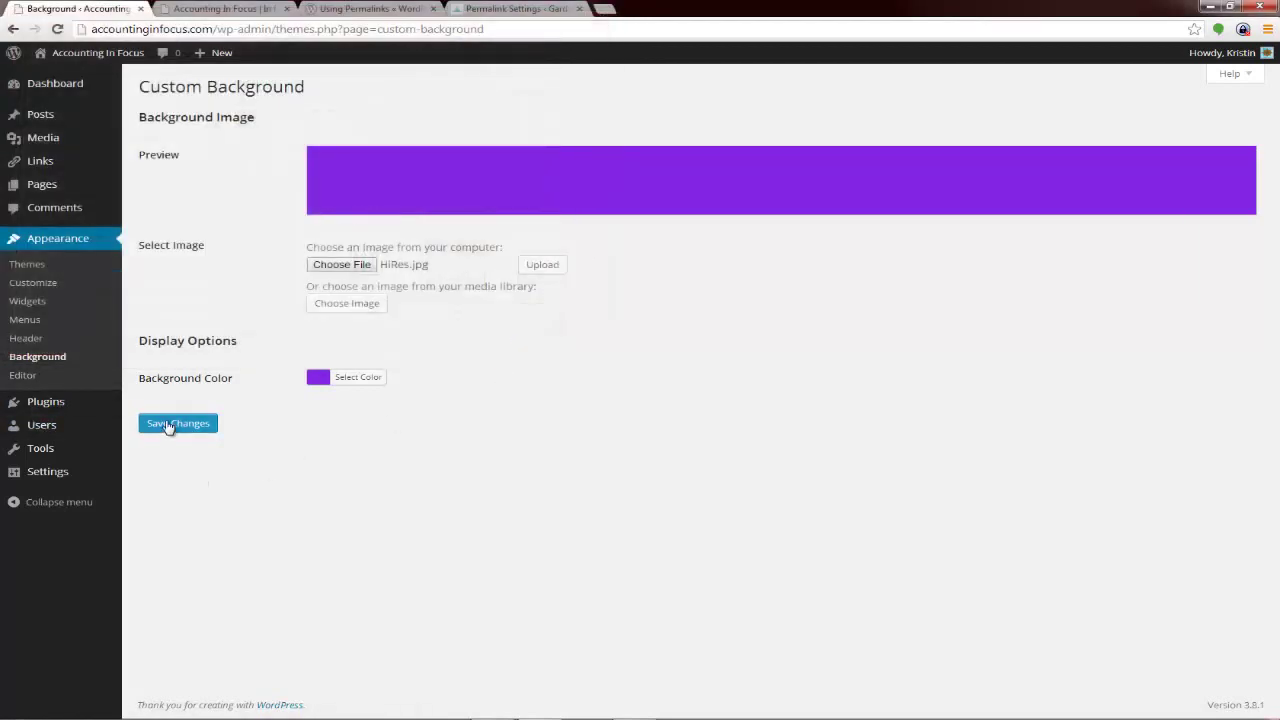
click(168, 425)
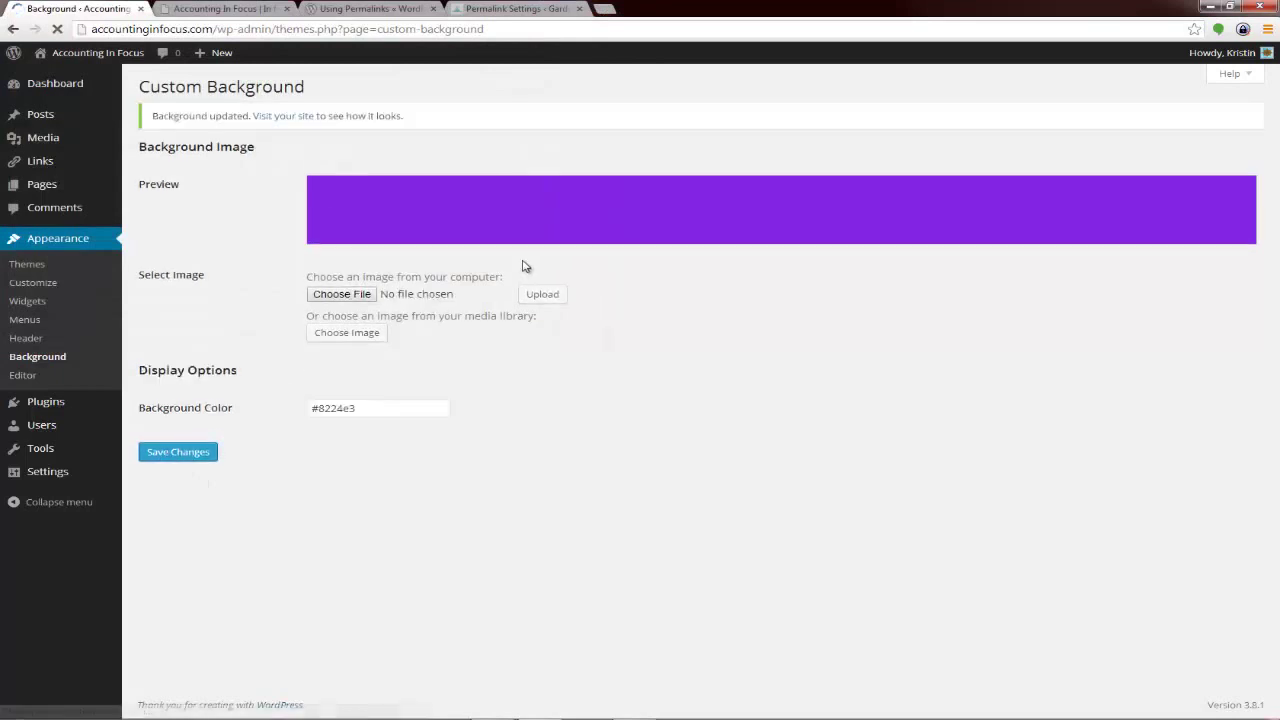
- Upload SpookyTree.png from the Pictures library as the background image
click(358, 294)
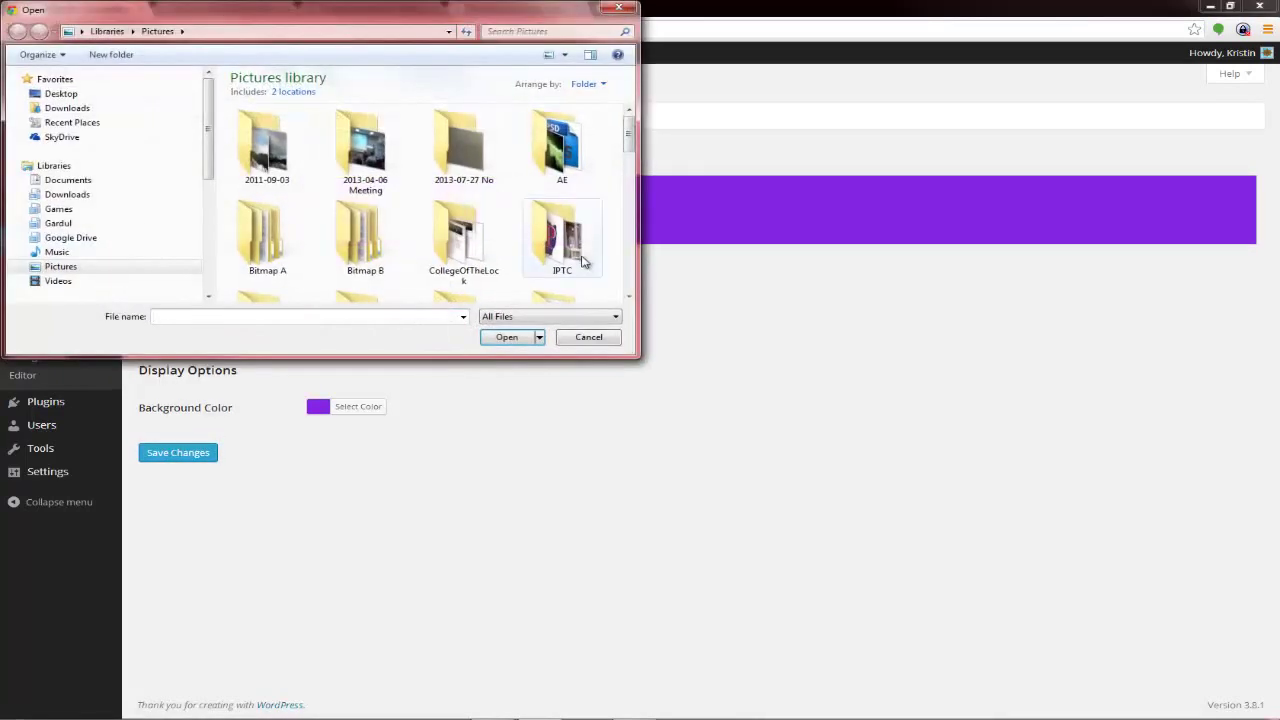
drag(629, 140, 646, 283)
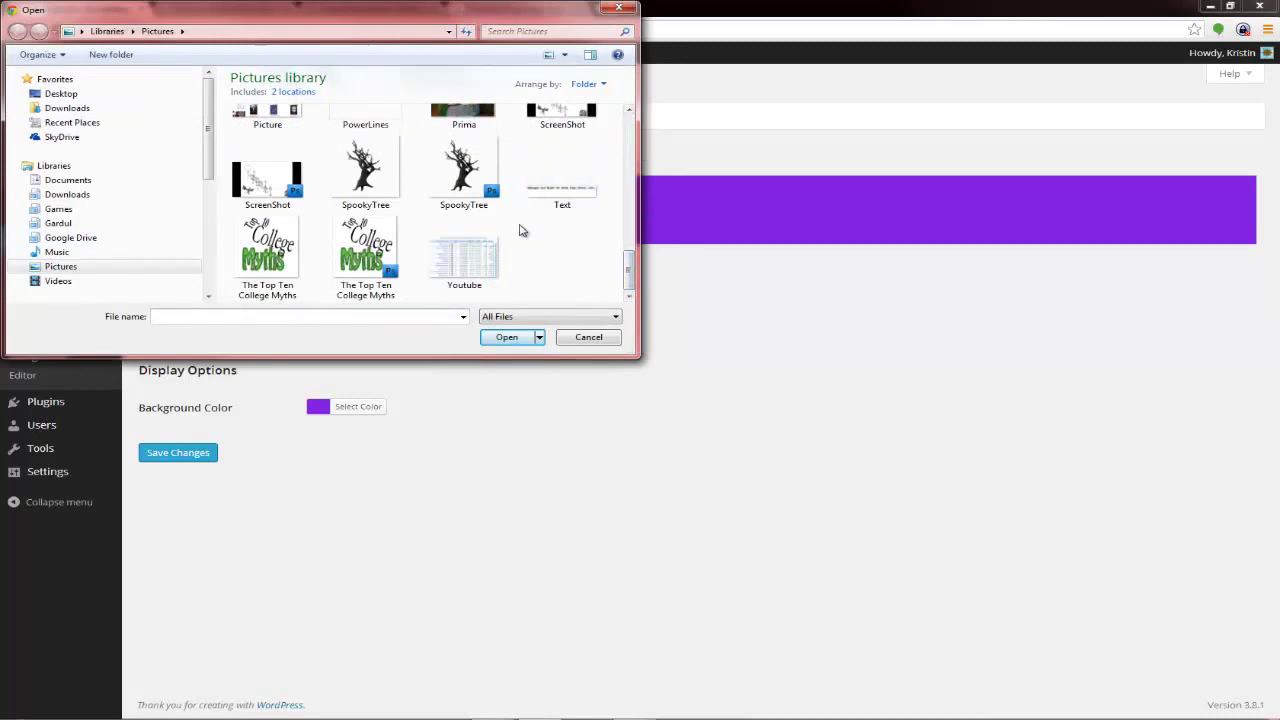
click(463, 172)
click(386, 174)
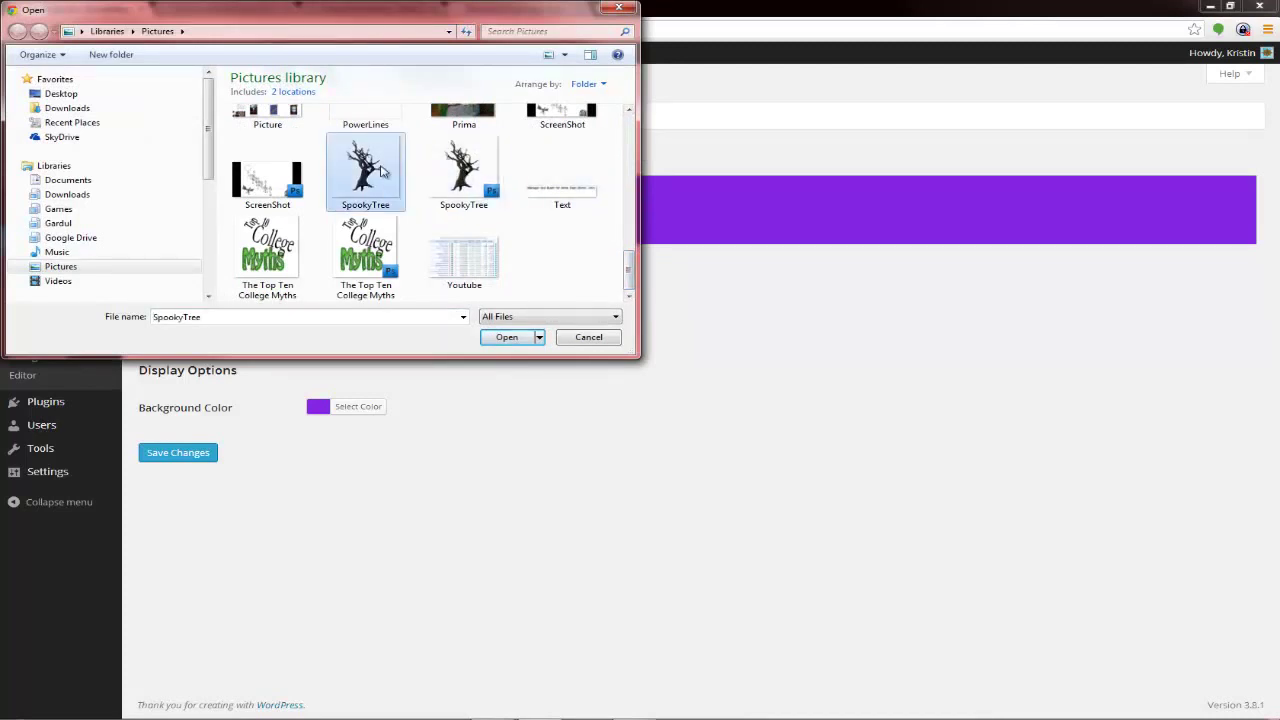
click(508, 337)
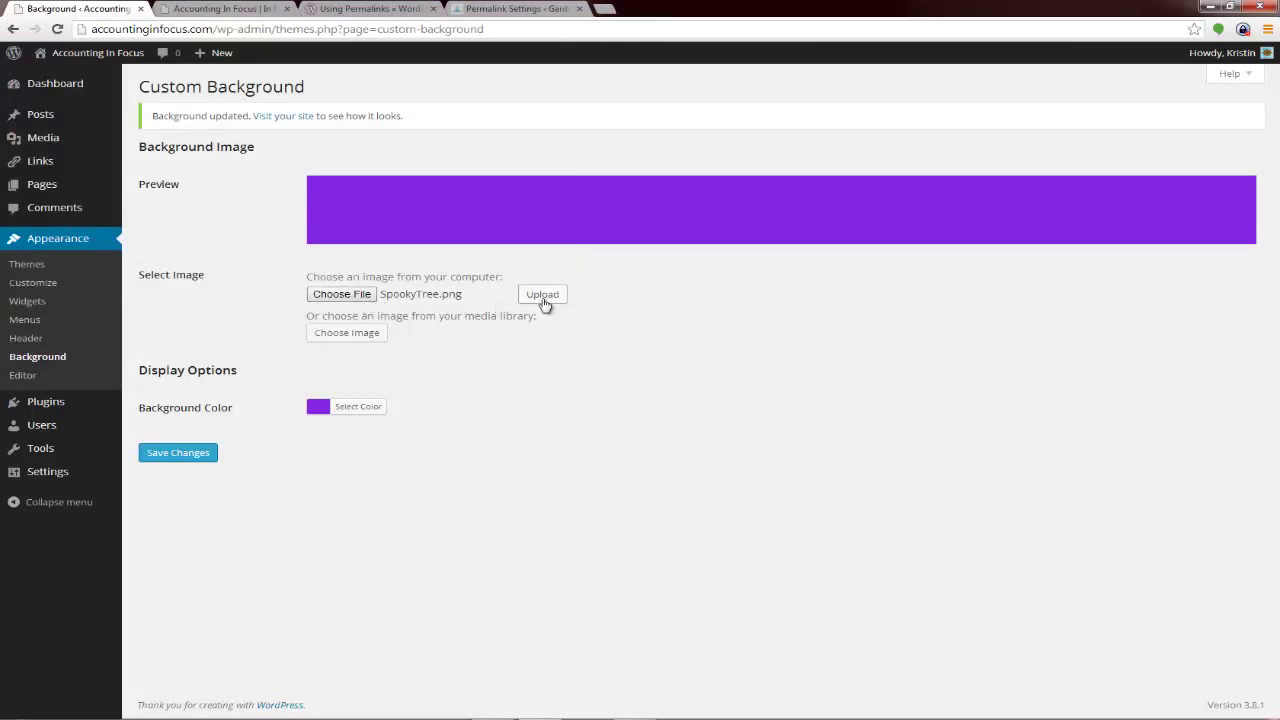
click(543, 296)
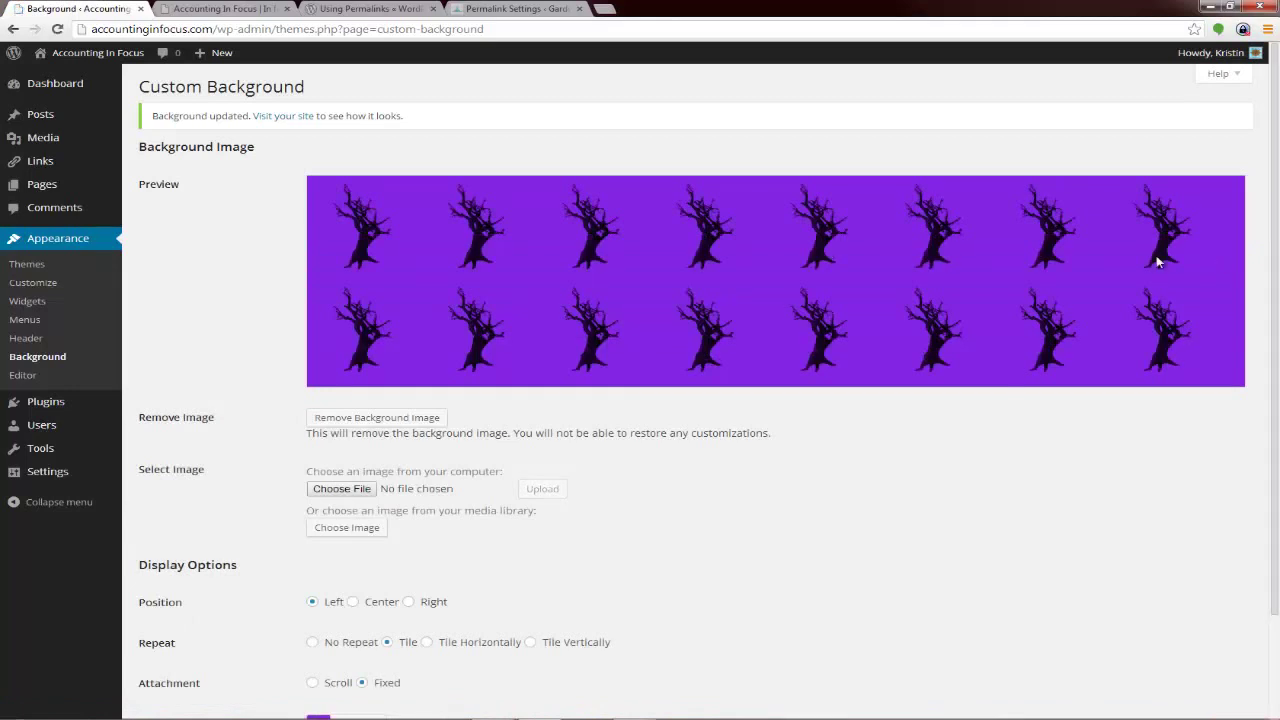
- Preview the background repeated with Tile Horizontally and Tile Vertically, and set the repeat back to Tile
scroll(643, 563, down, 2)
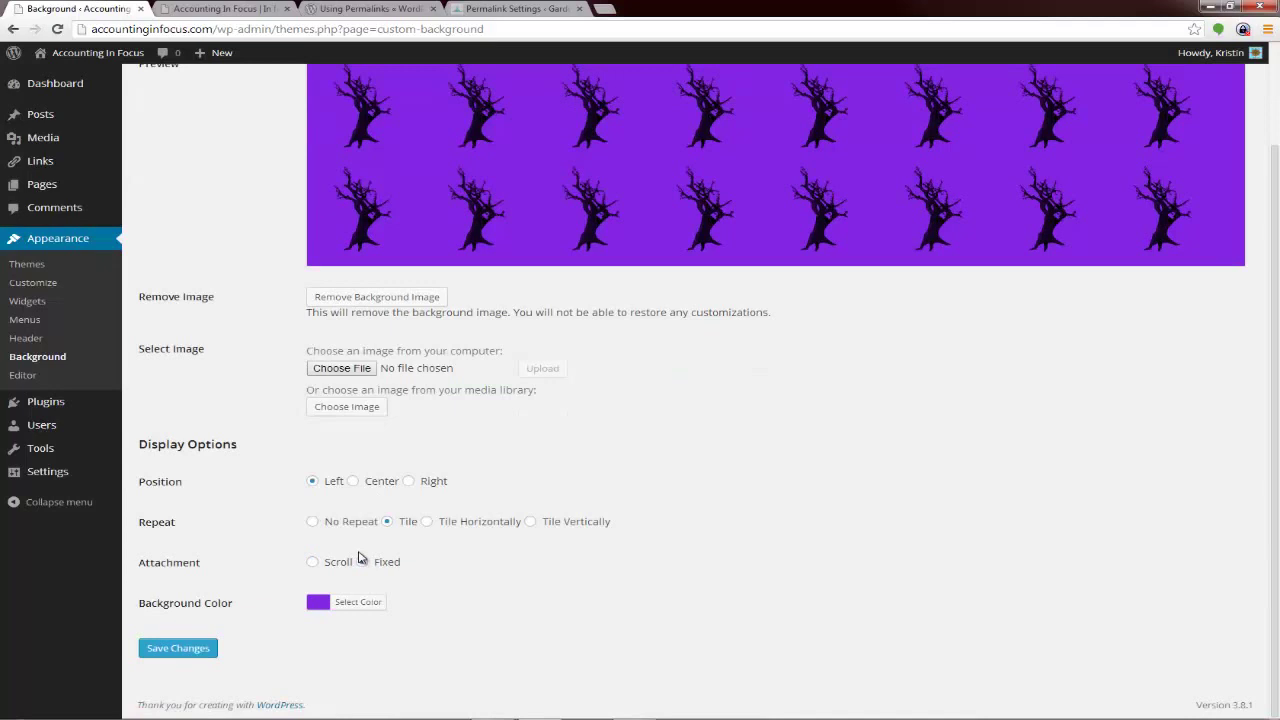
scroll(396, 529, up, 1)
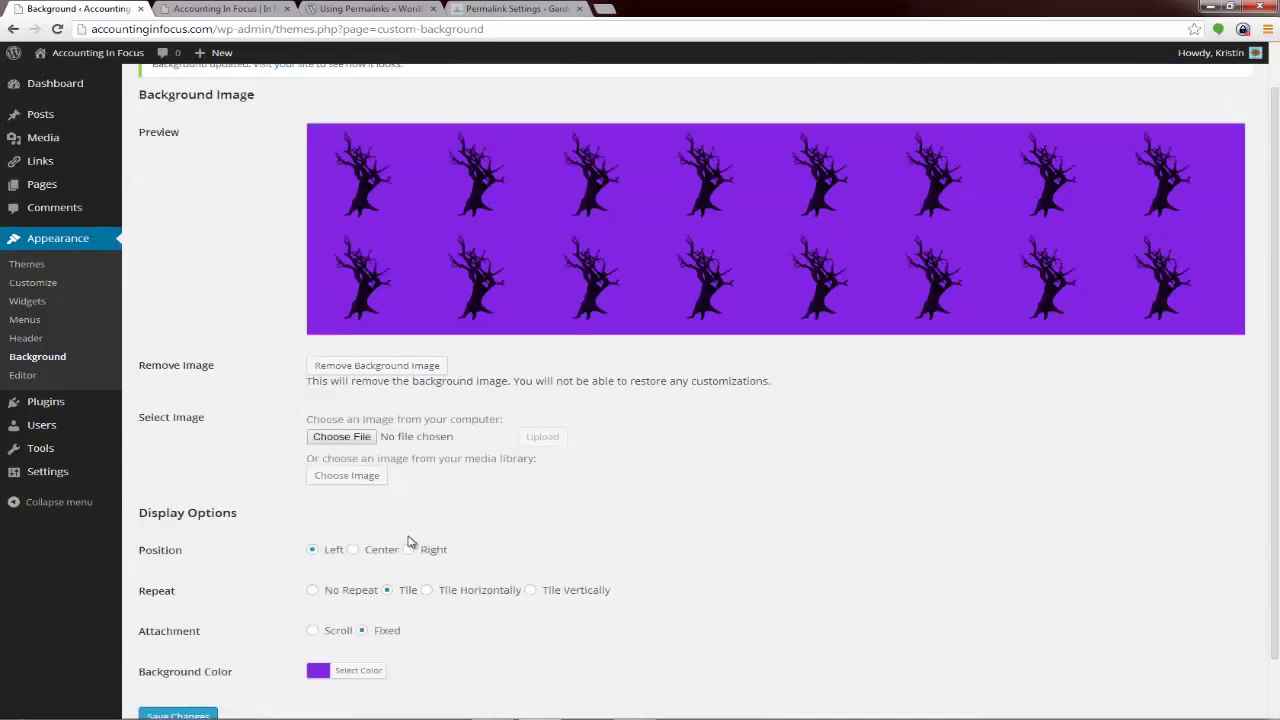
click(427, 591)
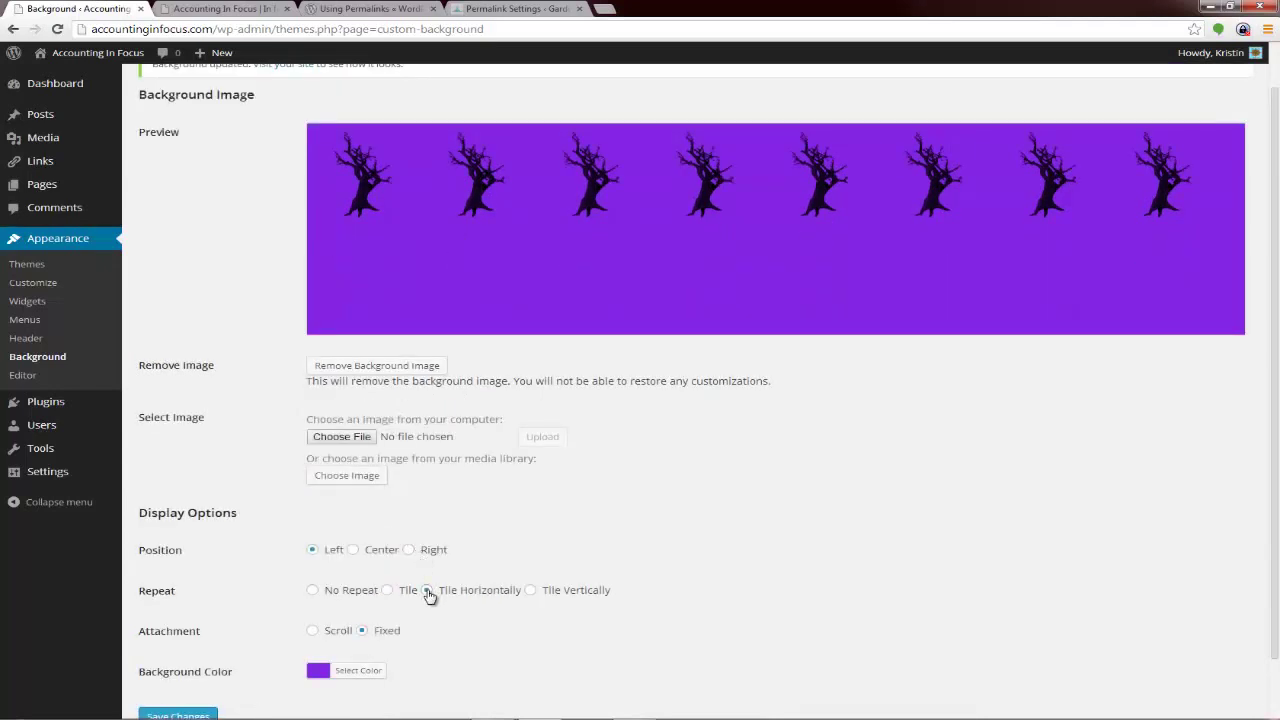
click(531, 591)
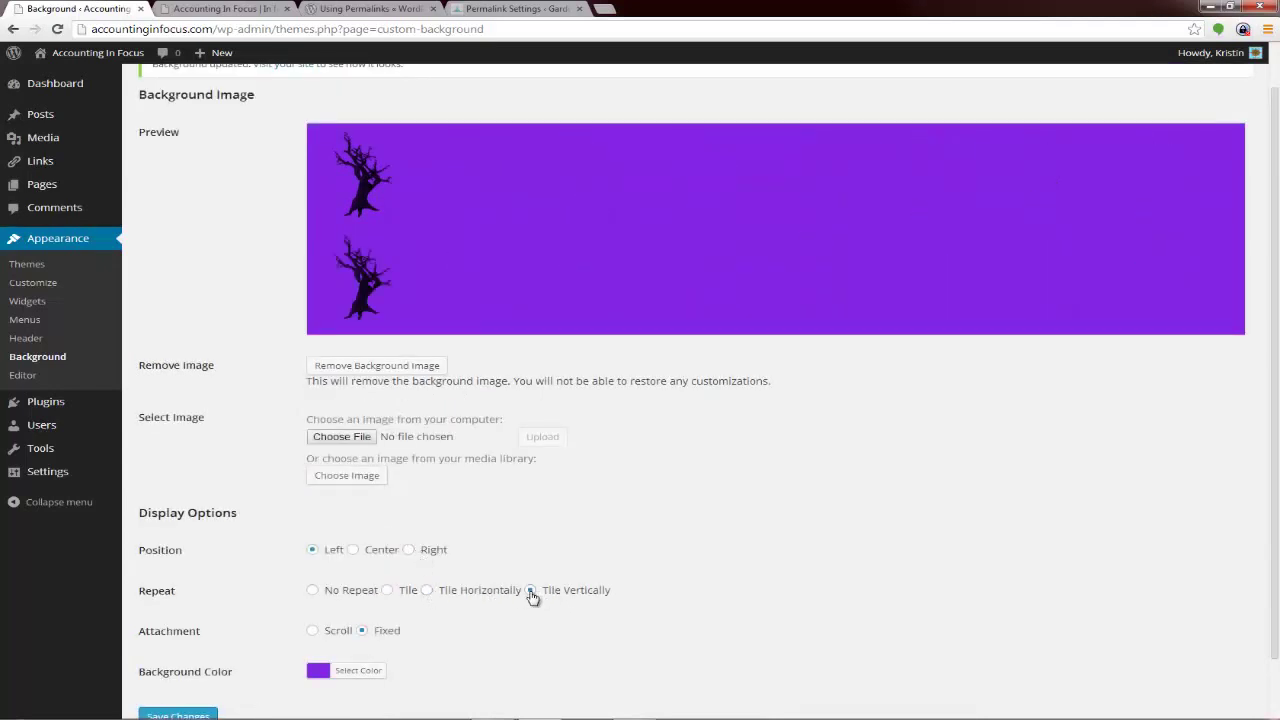
click(388, 591)
scroll(388, 596, down, 1)
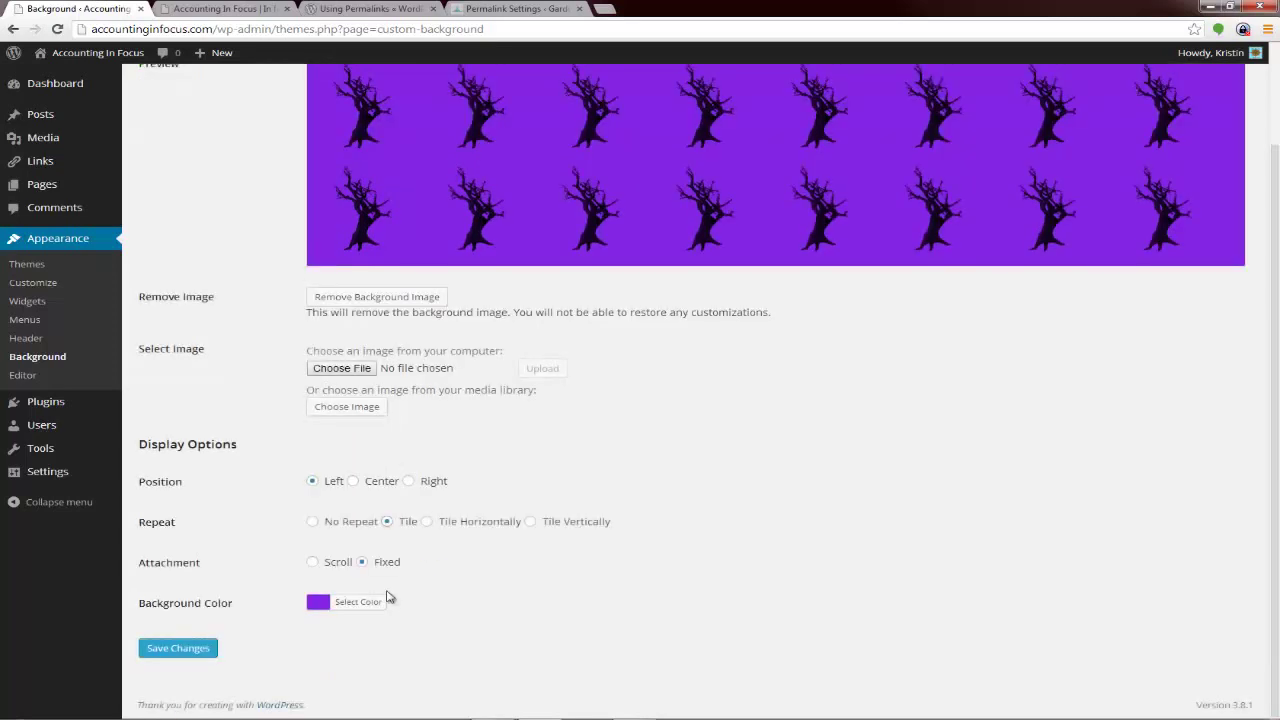
- Compare the background position options, choose Right, set the attachment to Scroll, and save the background settings
click(354, 481)
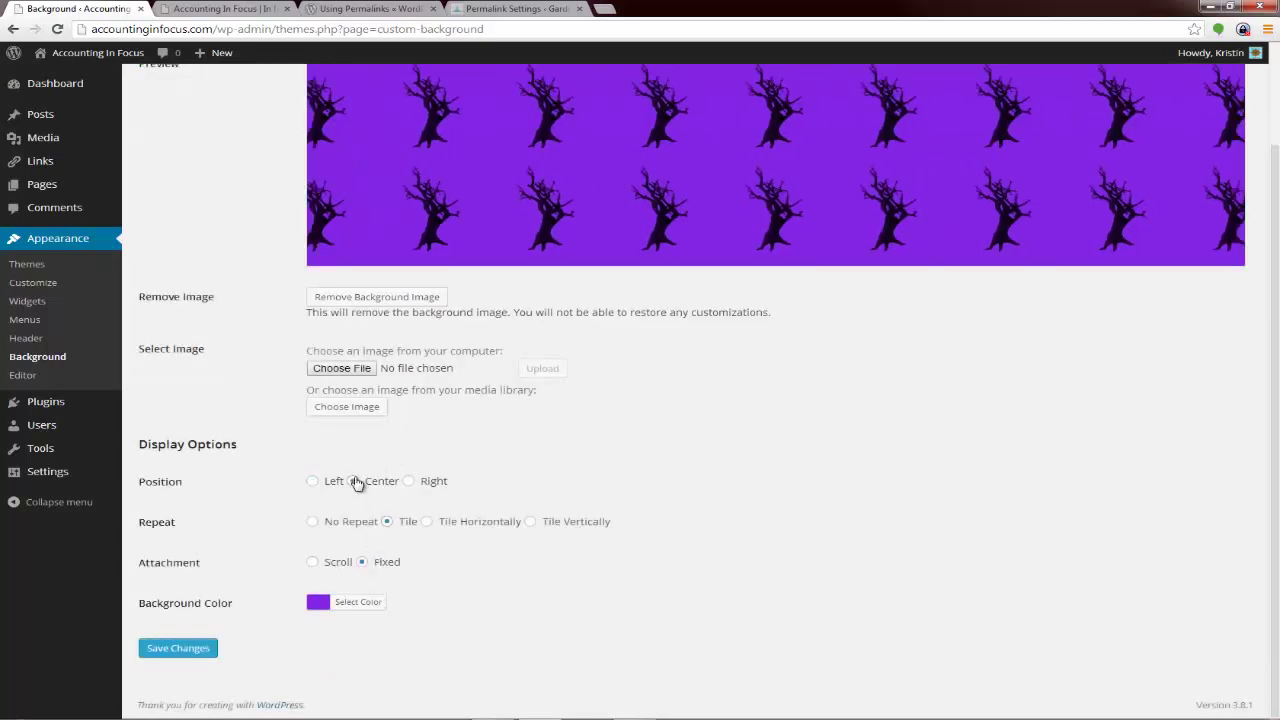
click(313, 483)
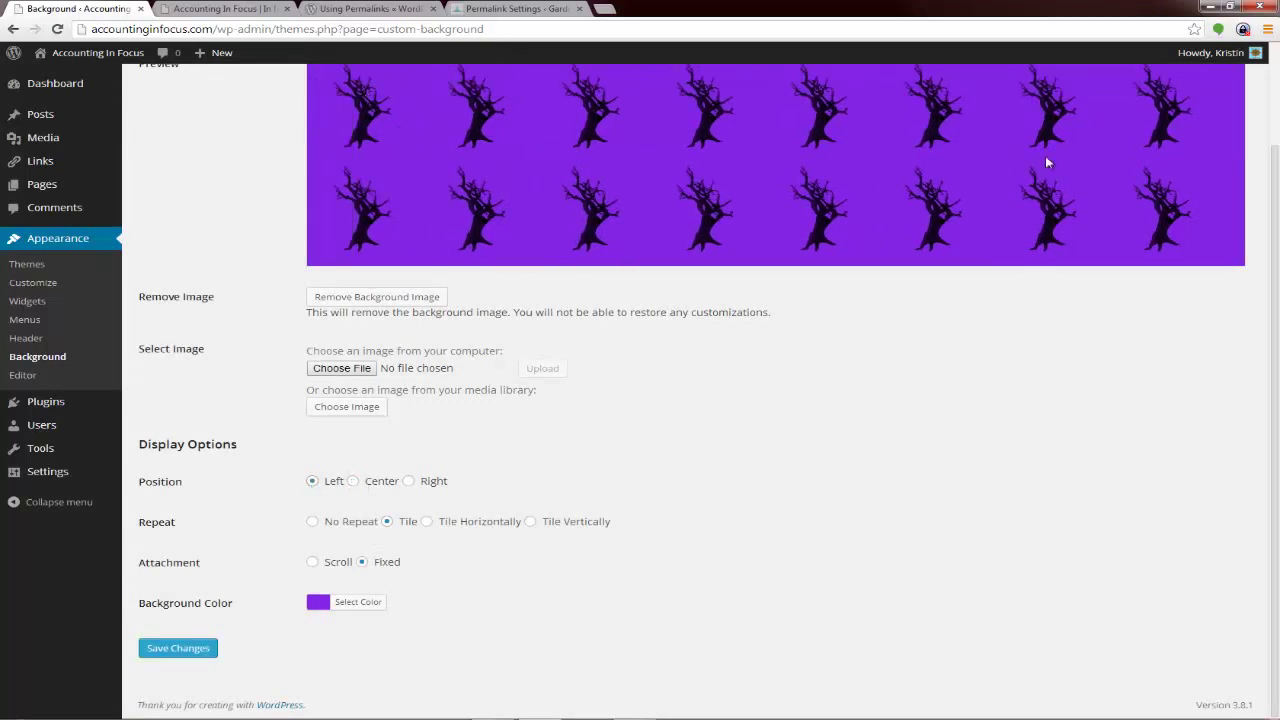
click(409, 482)
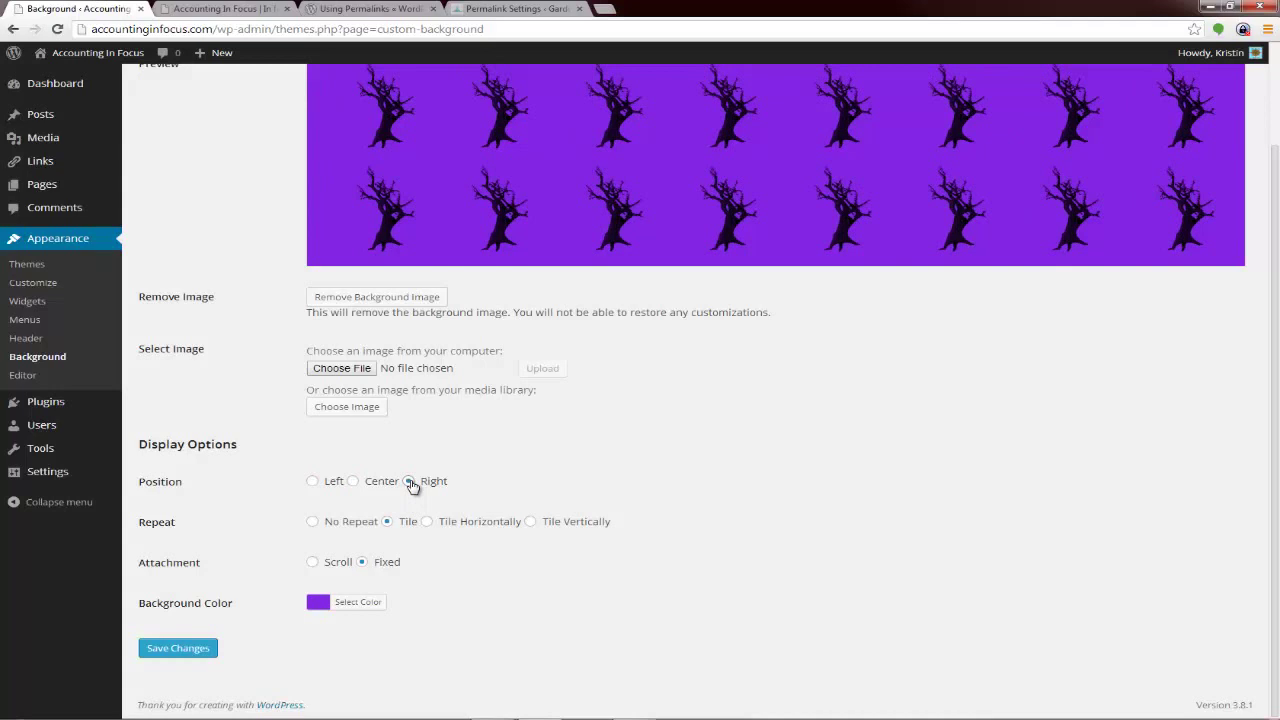
click(356, 483)
click(409, 482)
click(312, 563)
click(205, 650)
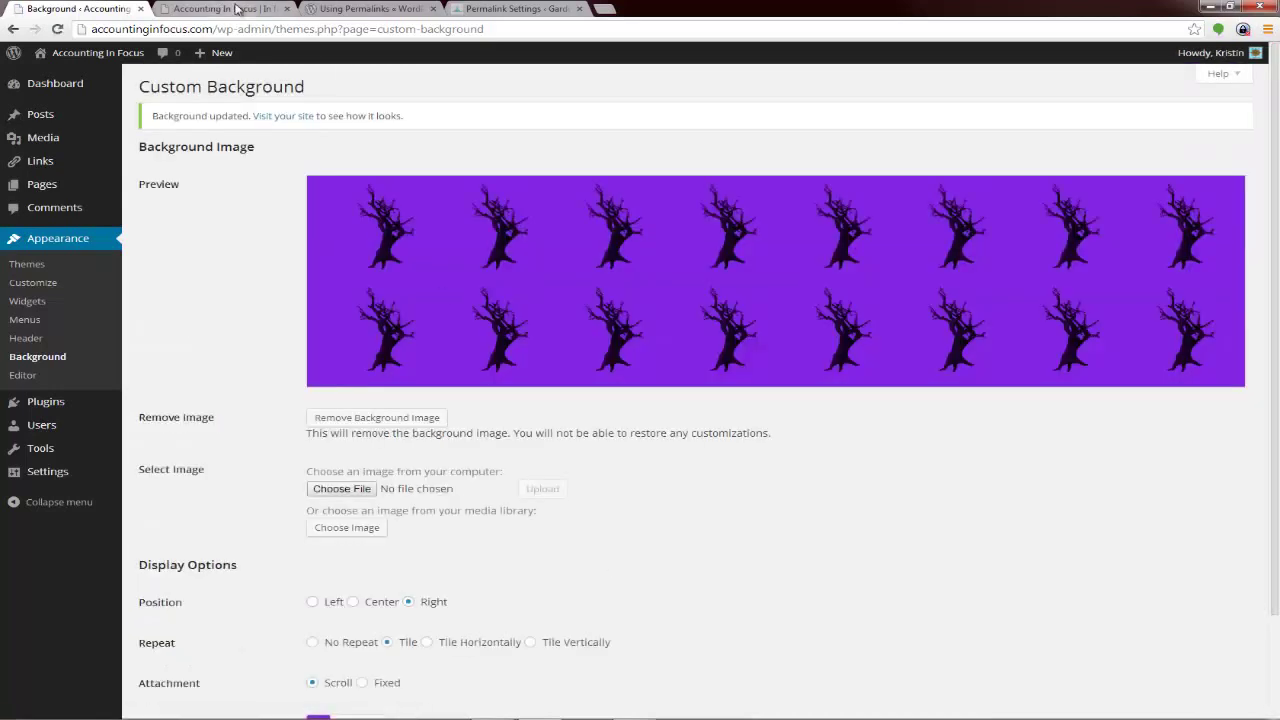
- Reload the live Accounting In Focus site and check how the tiled background image looks there
click(263, 13)
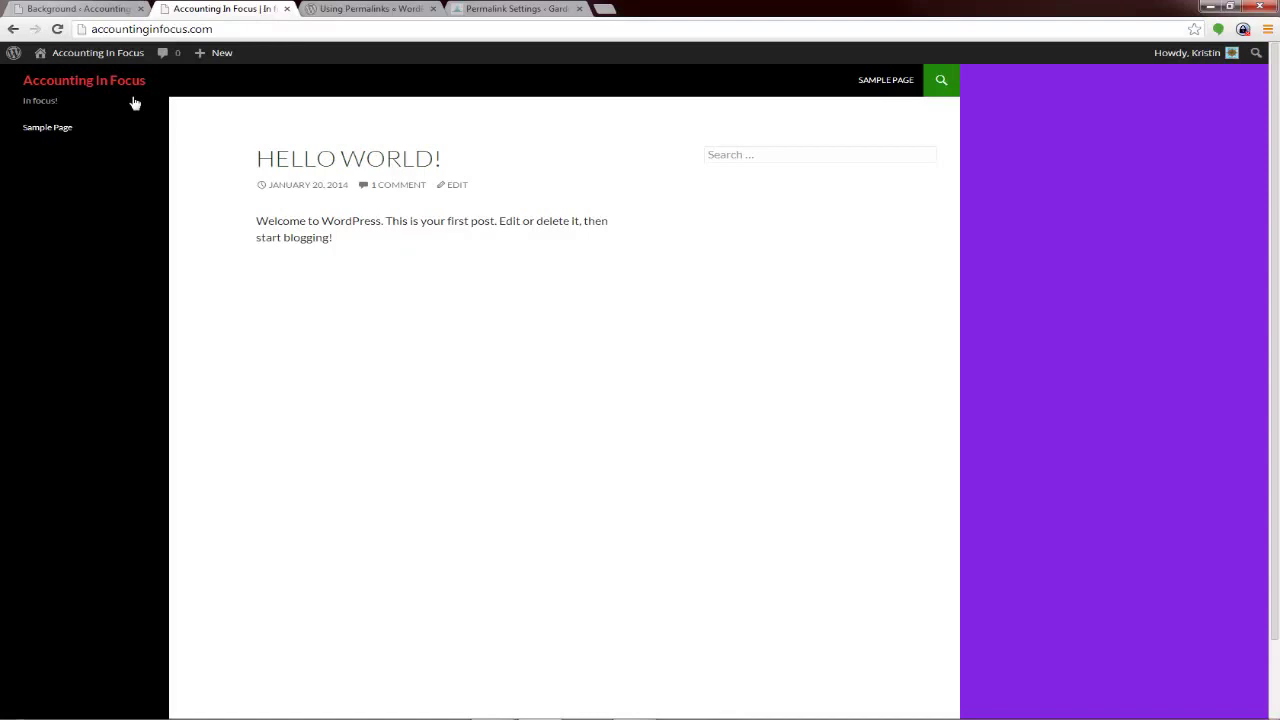
click(58, 30)
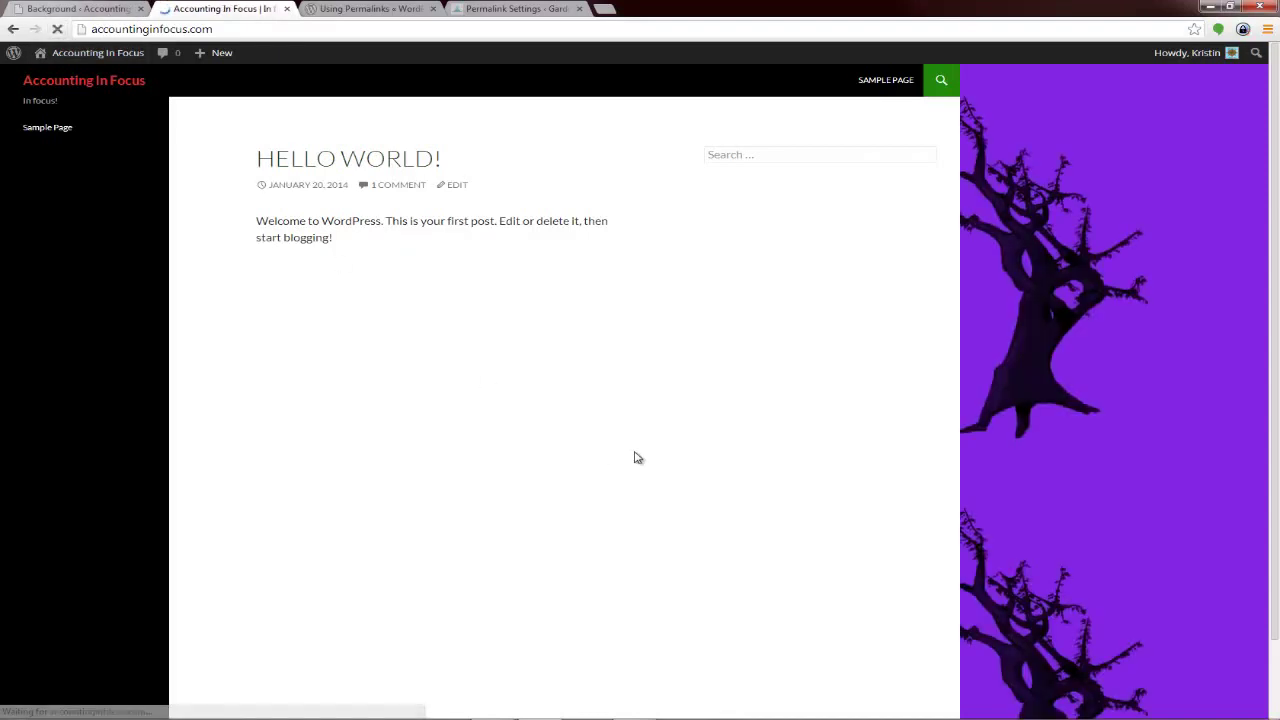
scroll(1024, 489, down, 2)
scroll(1023, 500, up, 2)
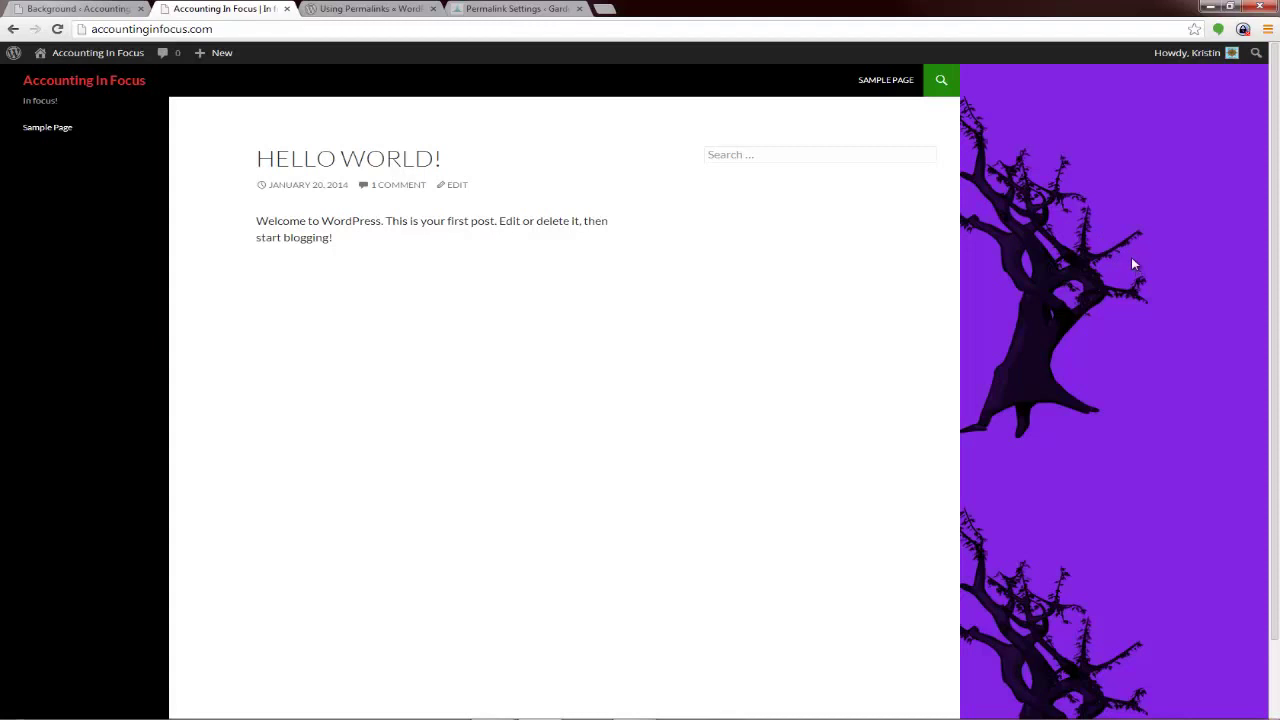
- Return to the WordPress admin, open the theme editor for Twenty Fourteen, and look through its list of templates and styles
click(77, 8)
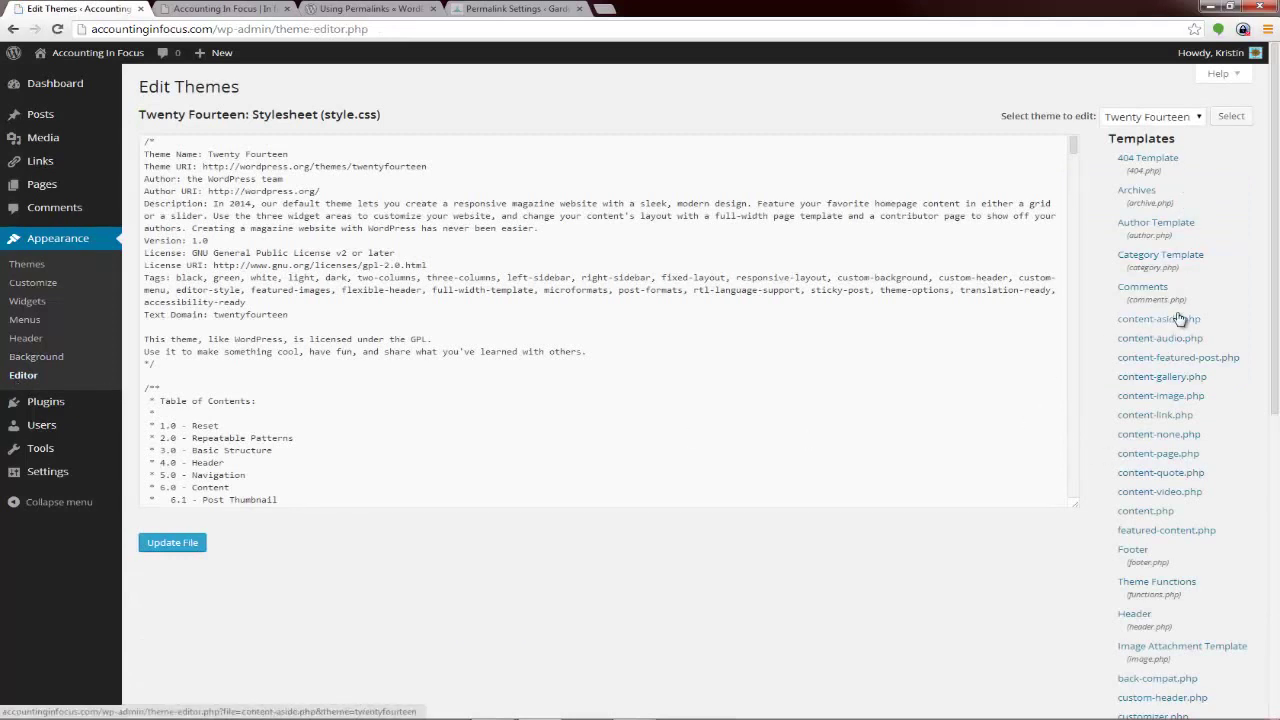
scroll(1180, 318, down, 4)
scroll(1181, 317, down, 2)
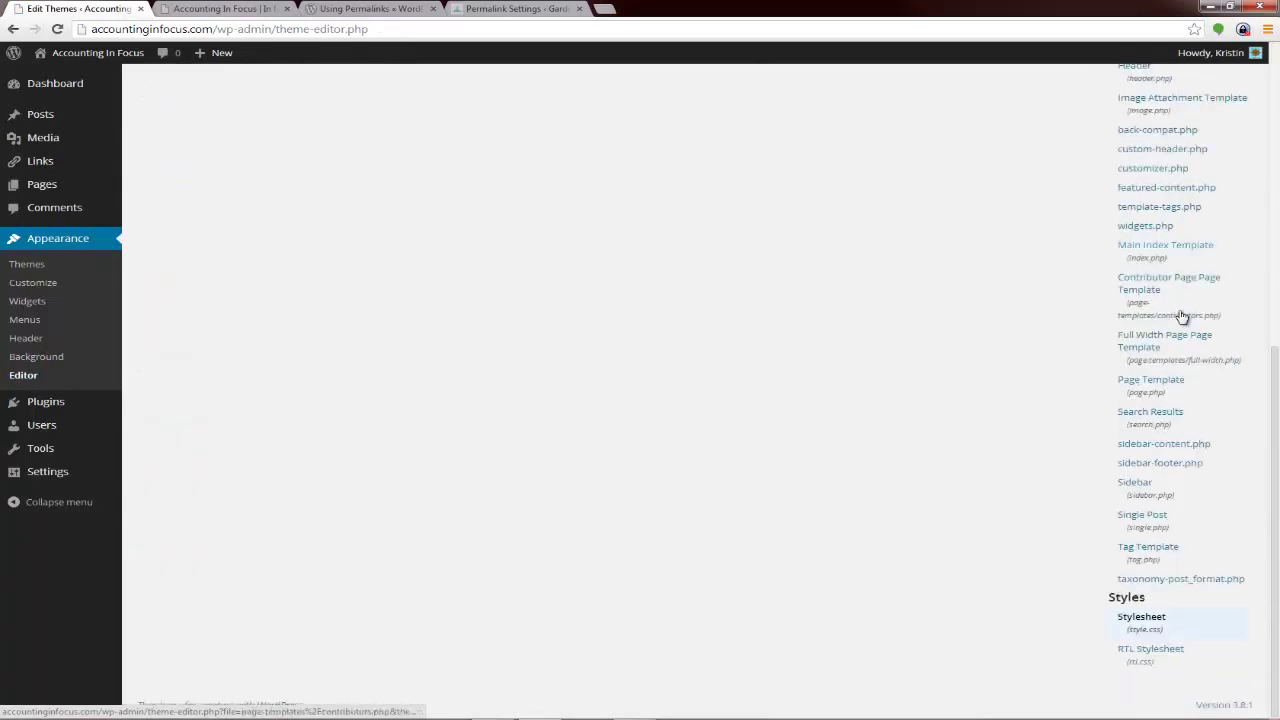
scroll(1181, 317, up, 6)
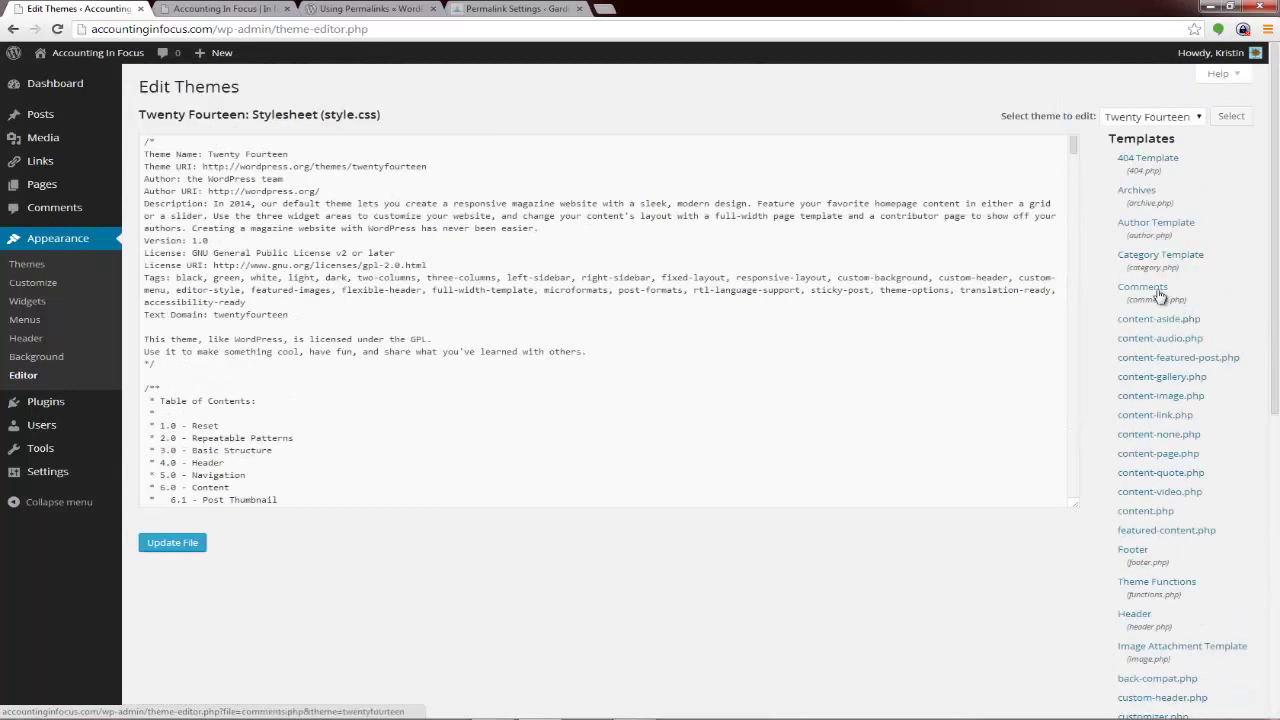
- Open the Comments template (comments.php) in the theme editor and read through its code
click(1143, 287)
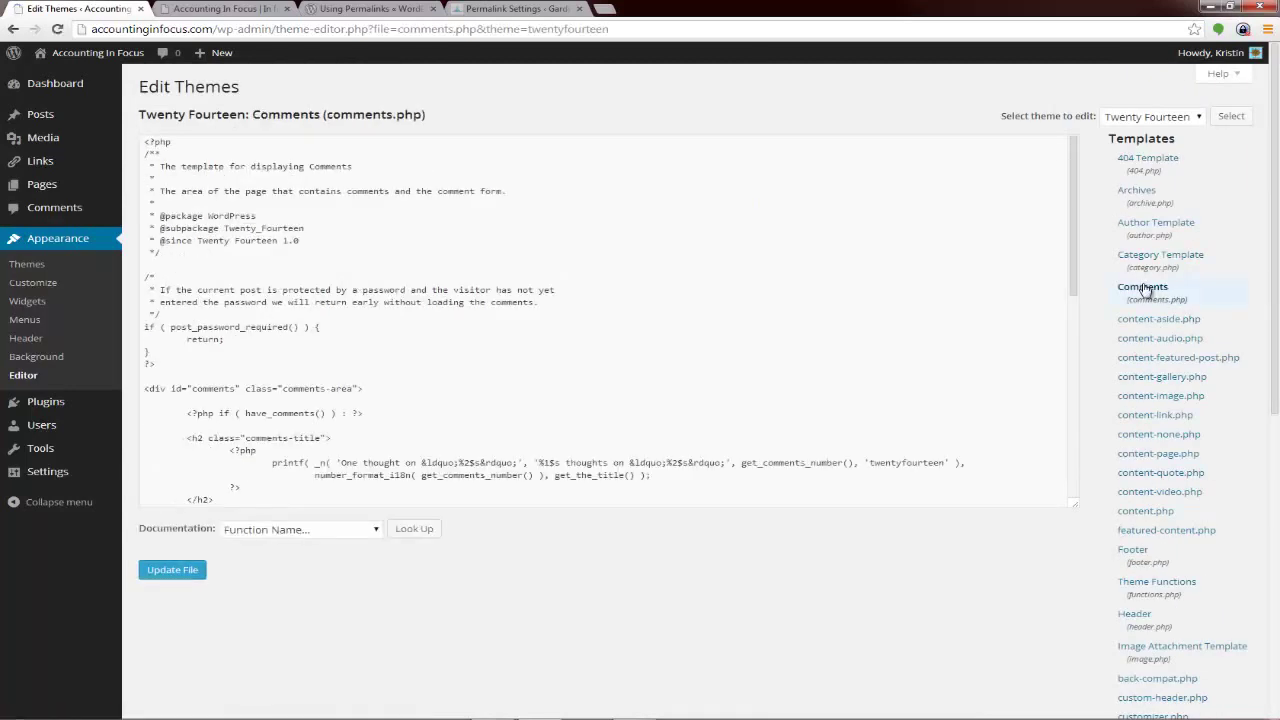
scroll(675, 214, down, 5)
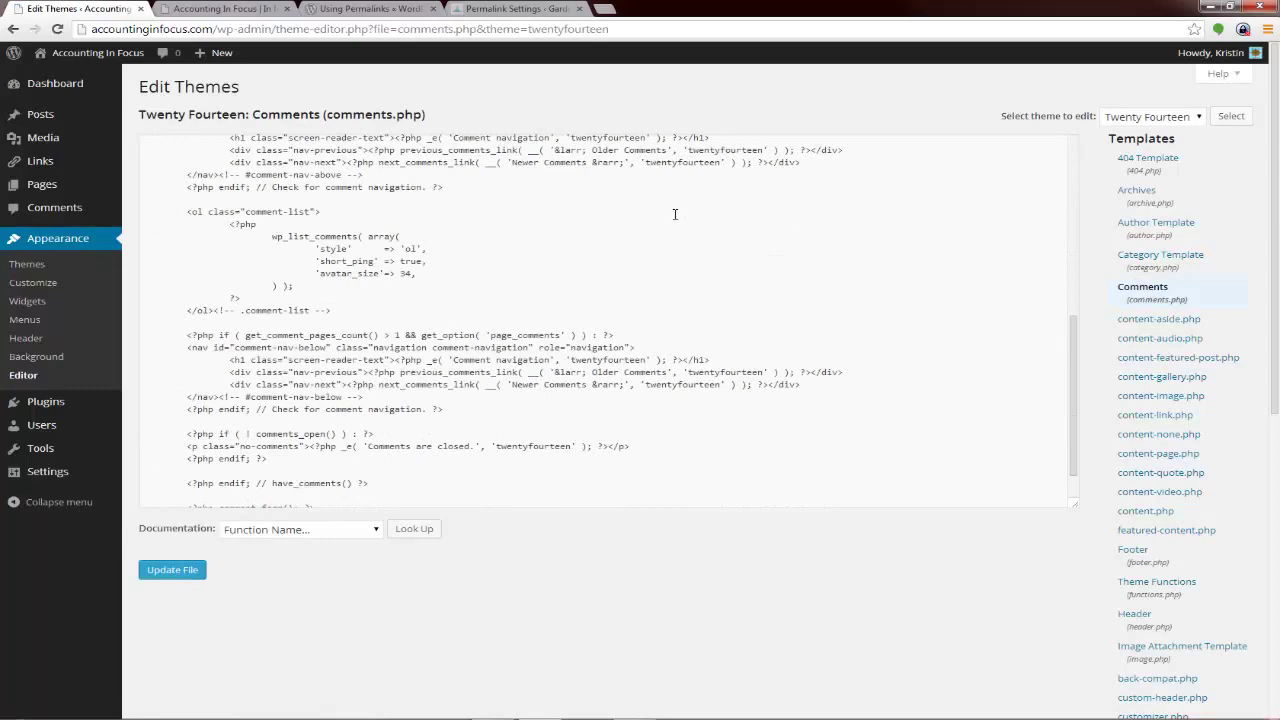
scroll(675, 214, down, 3)
scroll(675, 214, up, 8)
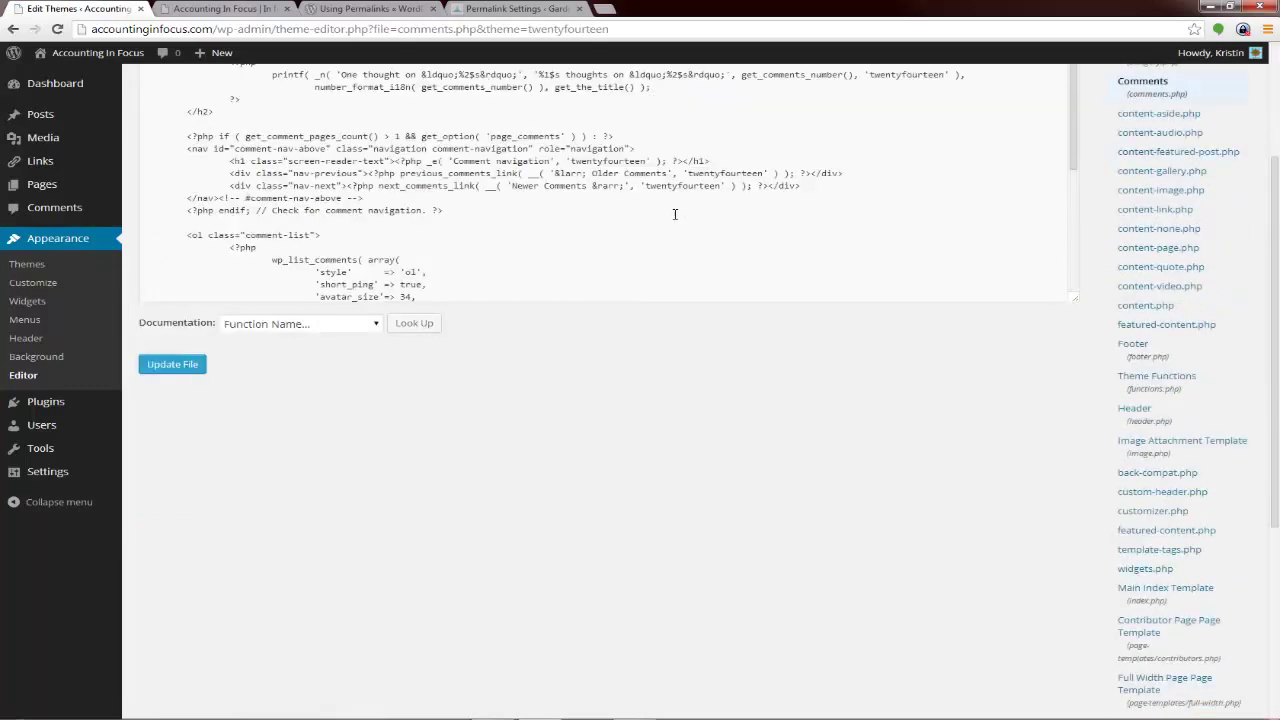
- Look up the documentation for the get_comments_number() function, and close the documentation page to return to the theme editor
click(377, 398)
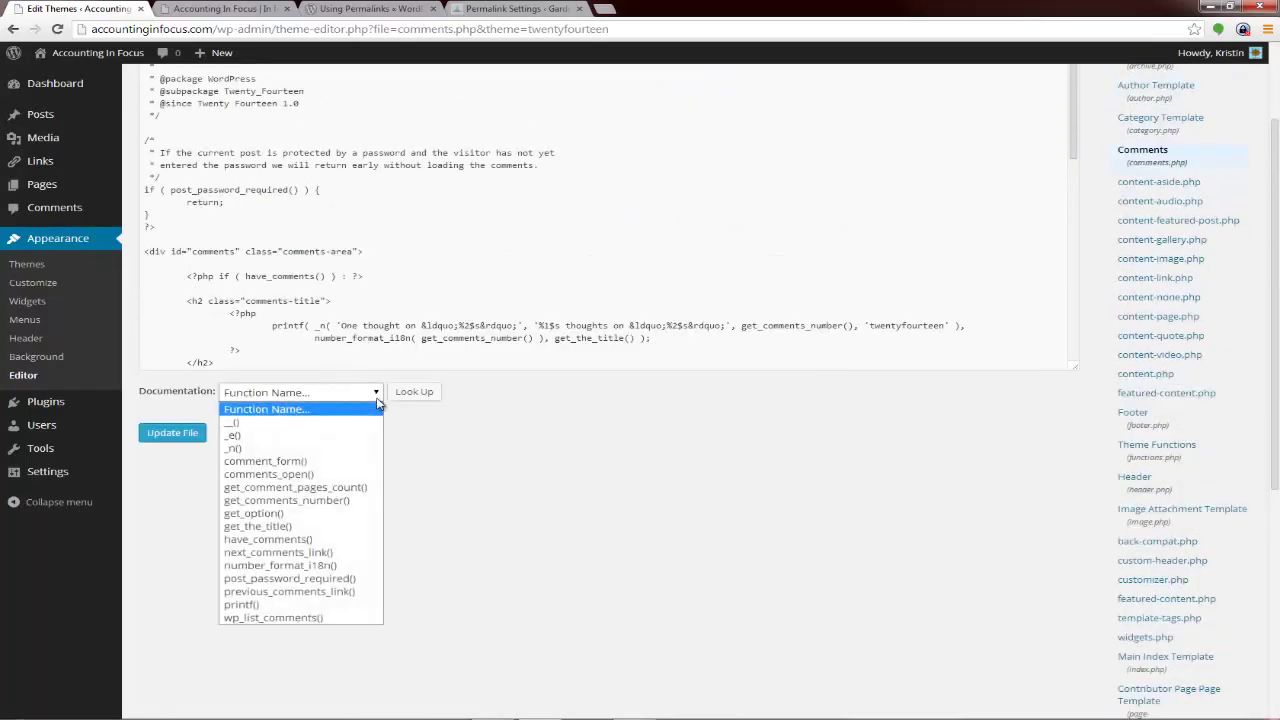
scroll(379, 404, down, 1)
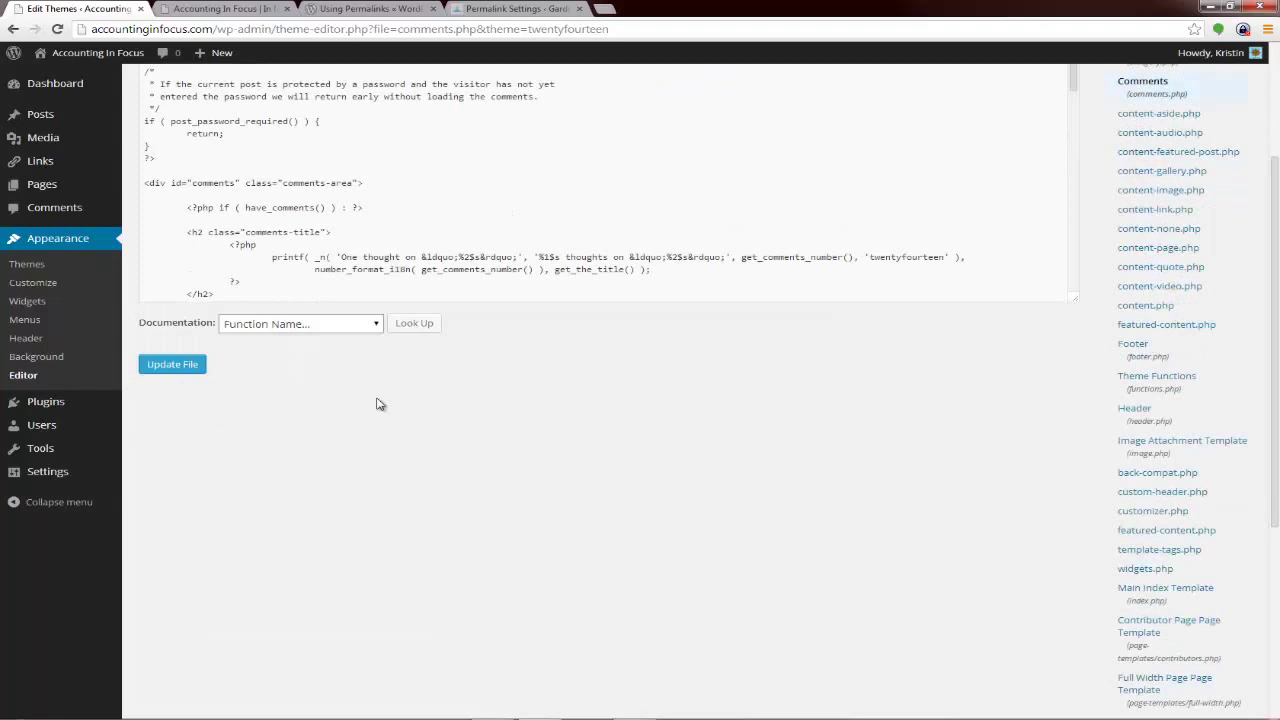
click(377, 330)
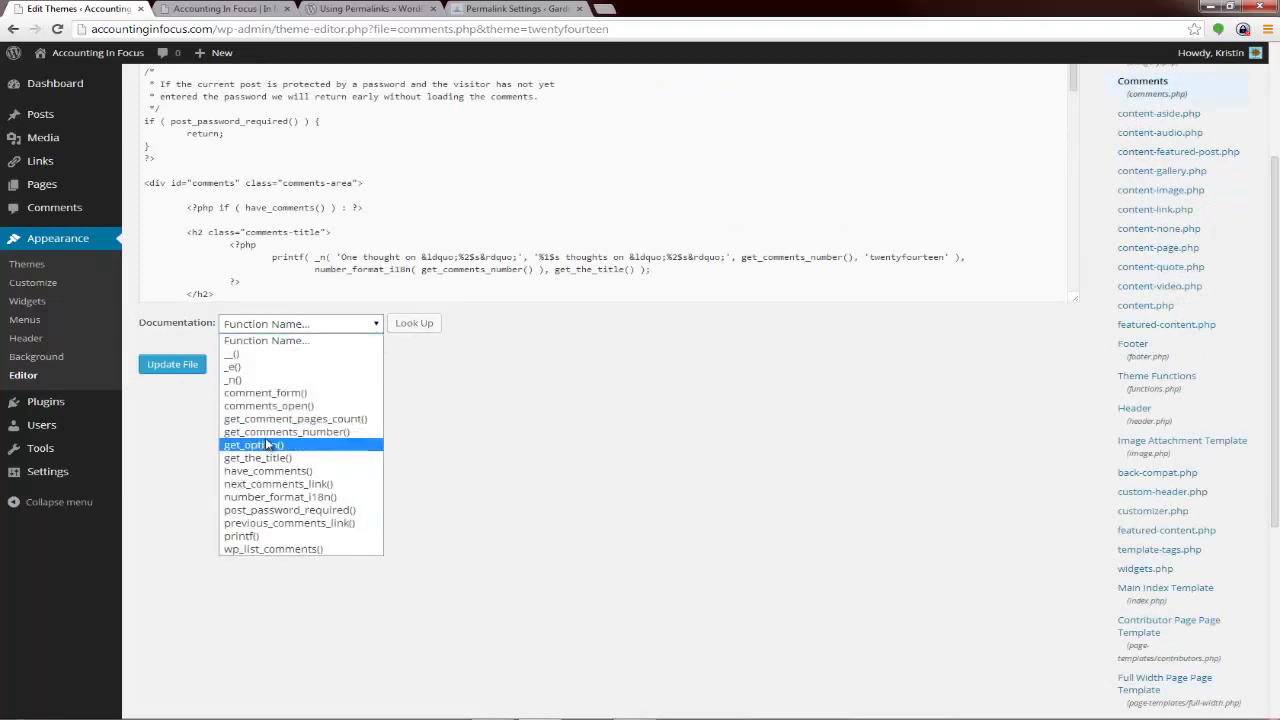
click(268, 432)
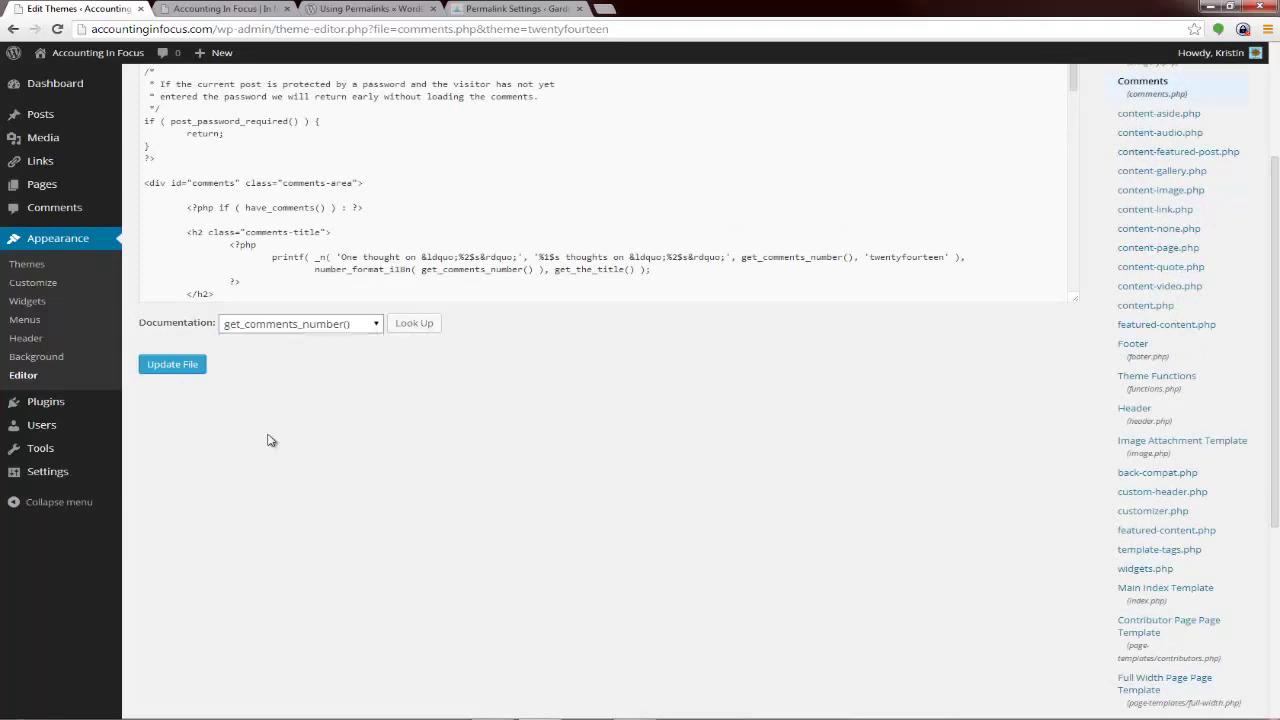
click(424, 323)
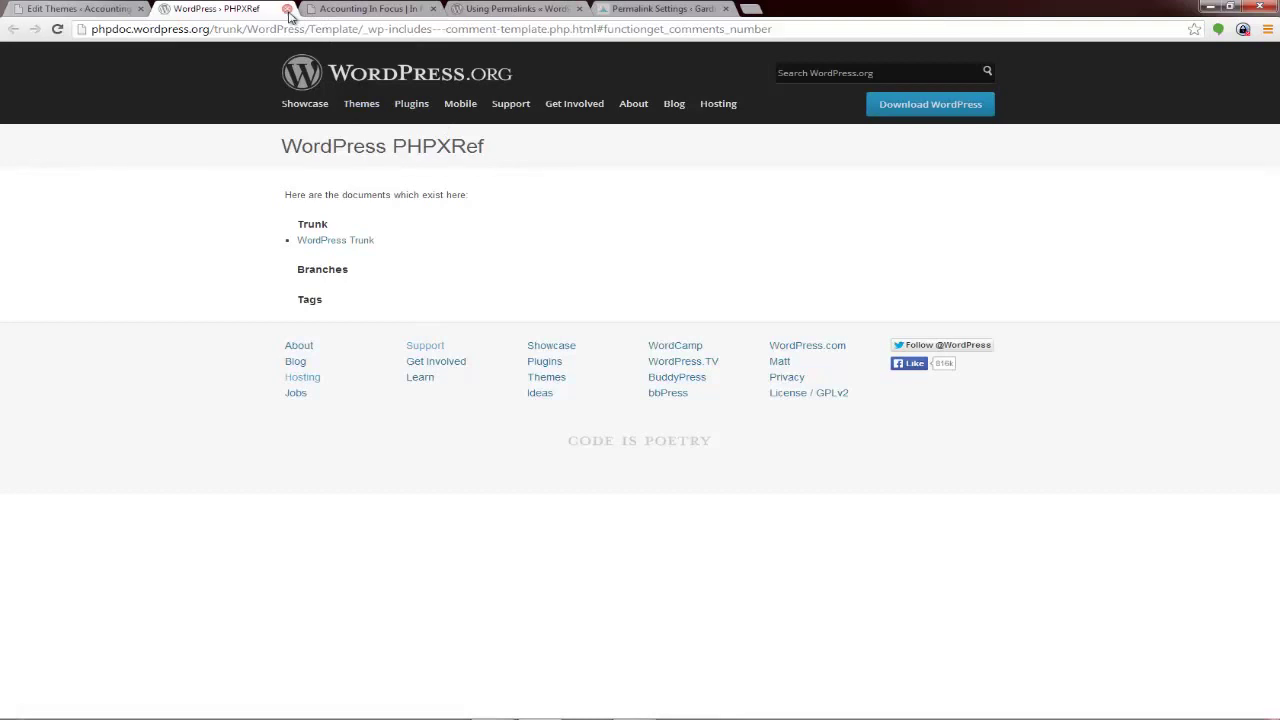
click(288, 10)
scroll(241, 349, up, 5)
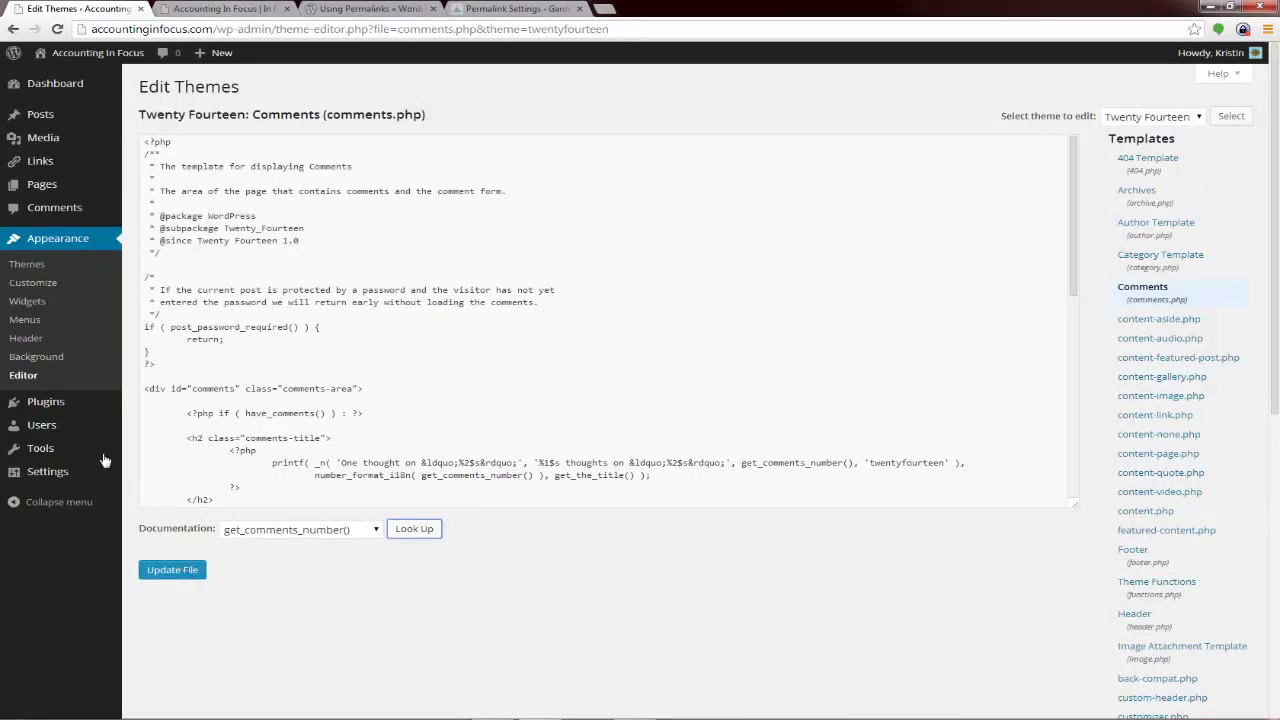
- Open the theme customizer and preview the site with its title and tagline hidden, restoring their display
click(54, 282)
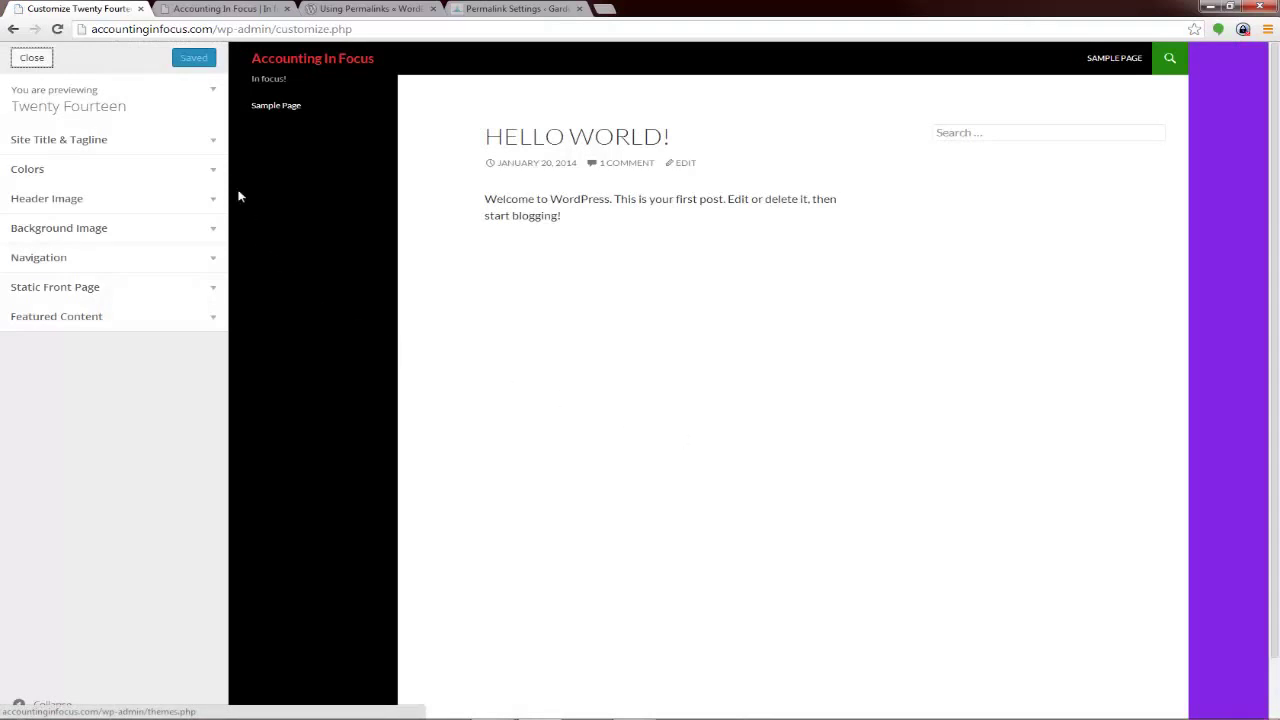
click(211, 142)
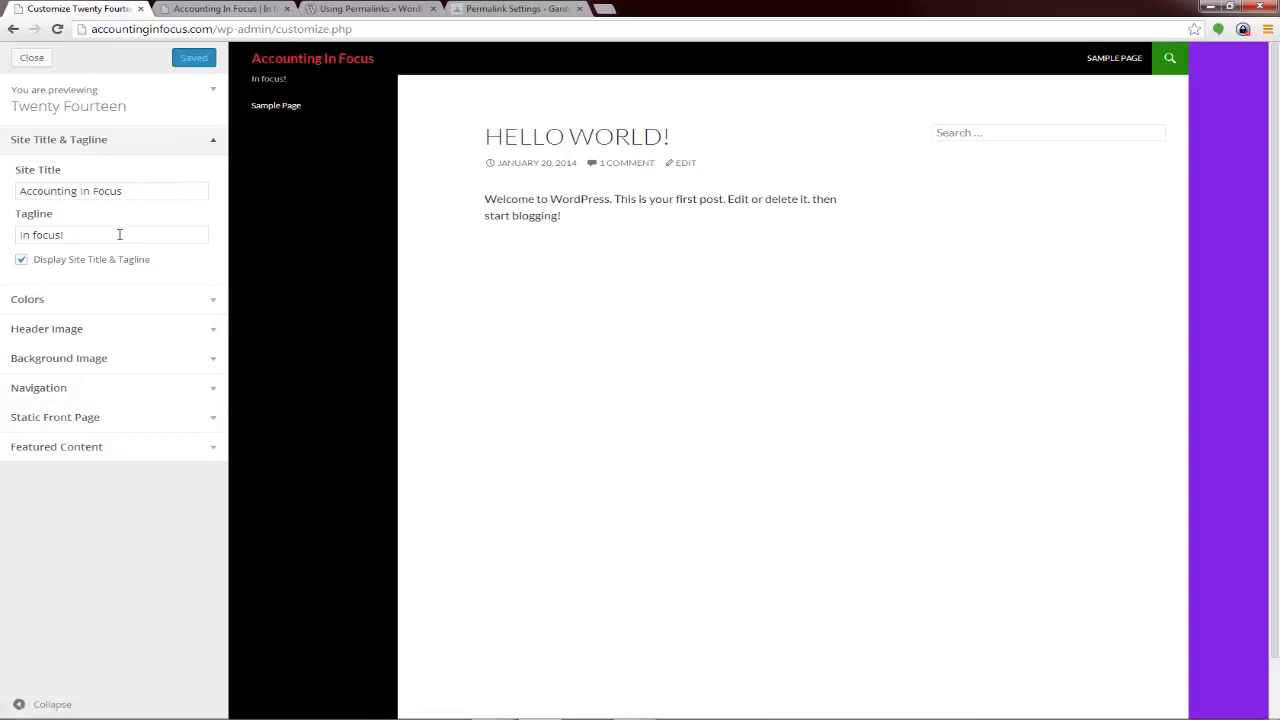
drag(119, 234, 6, 238)
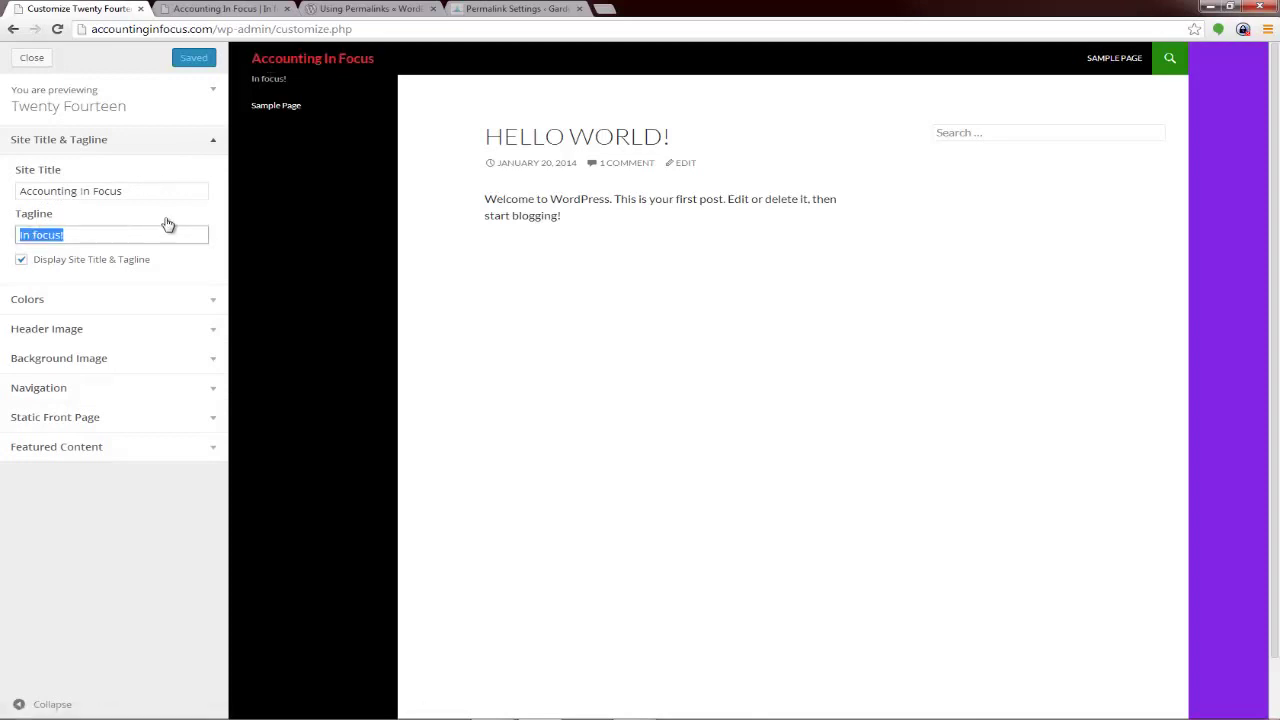
click(24, 260)
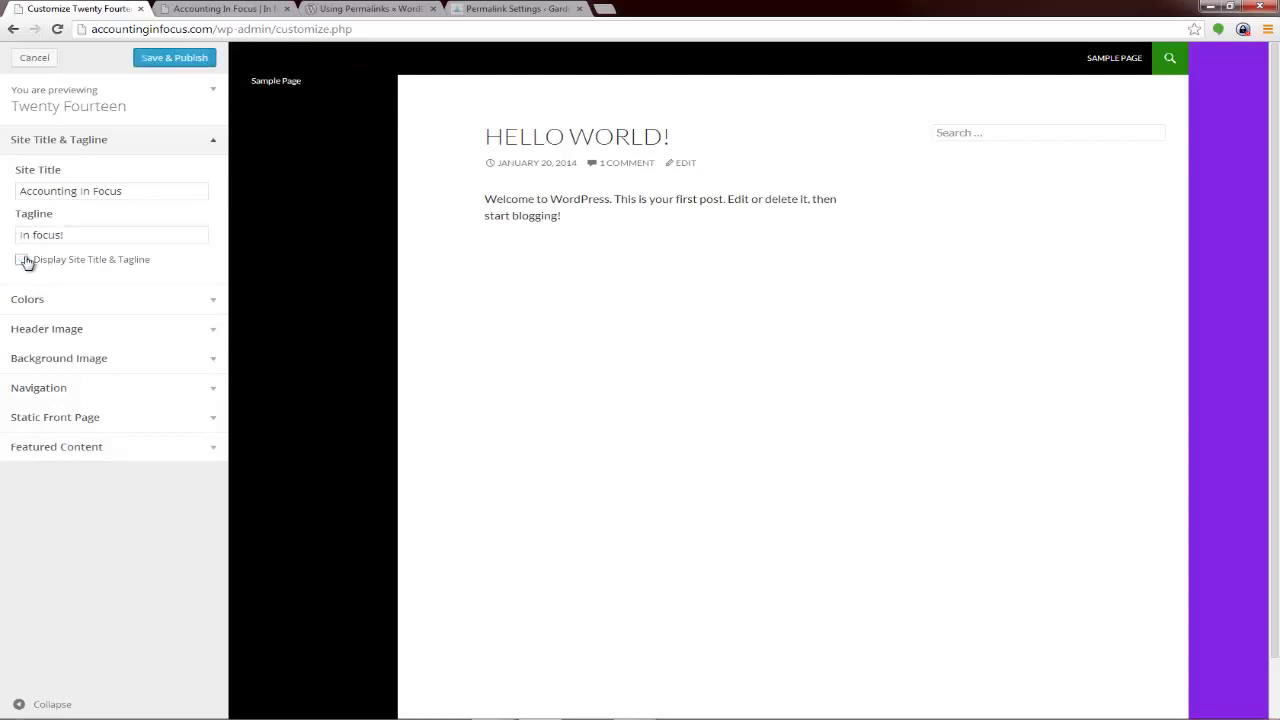
click(24, 260)
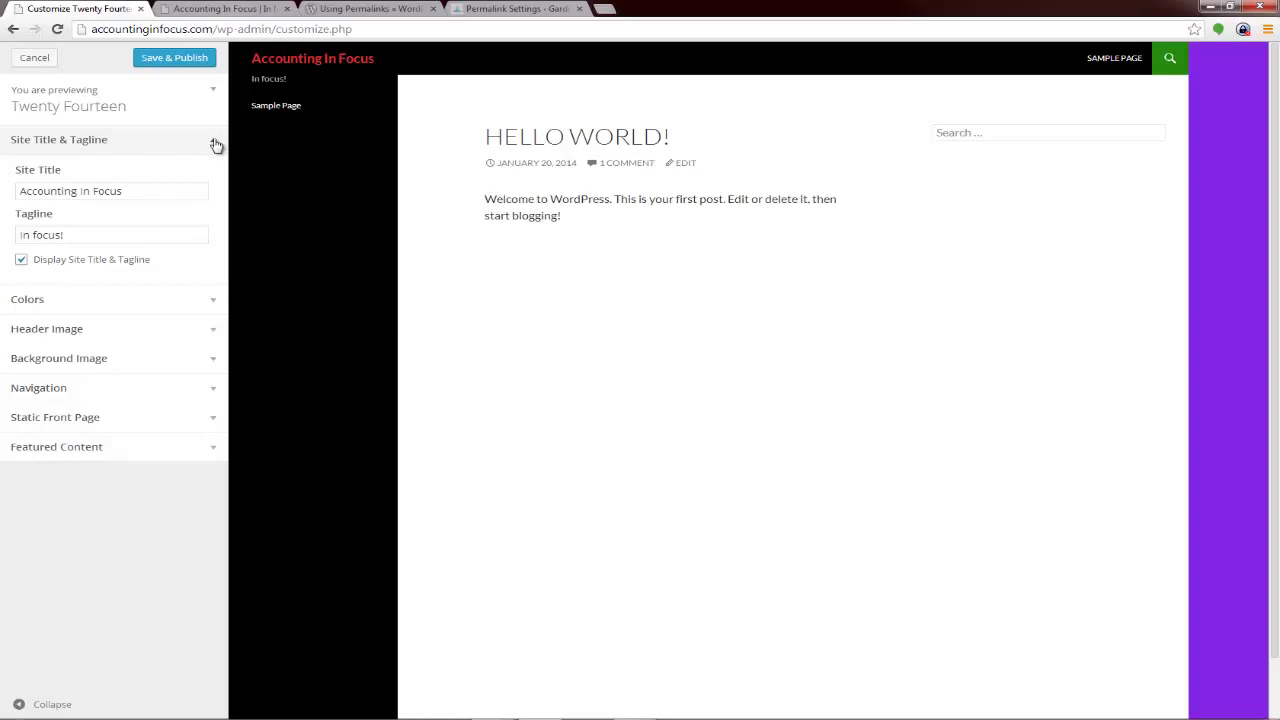
- Review the customizer's Colors and Header Image settings, and set the background image repeat to No Repeat
click(208, 299)
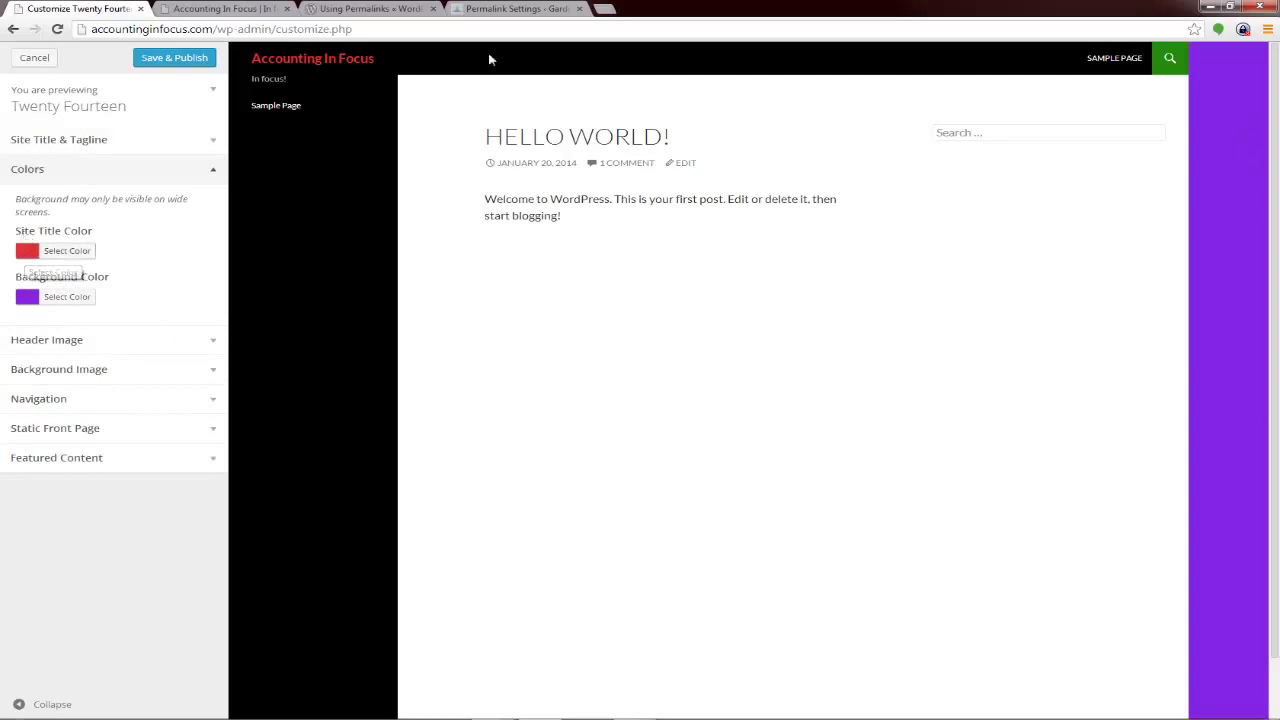
click(186, 348)
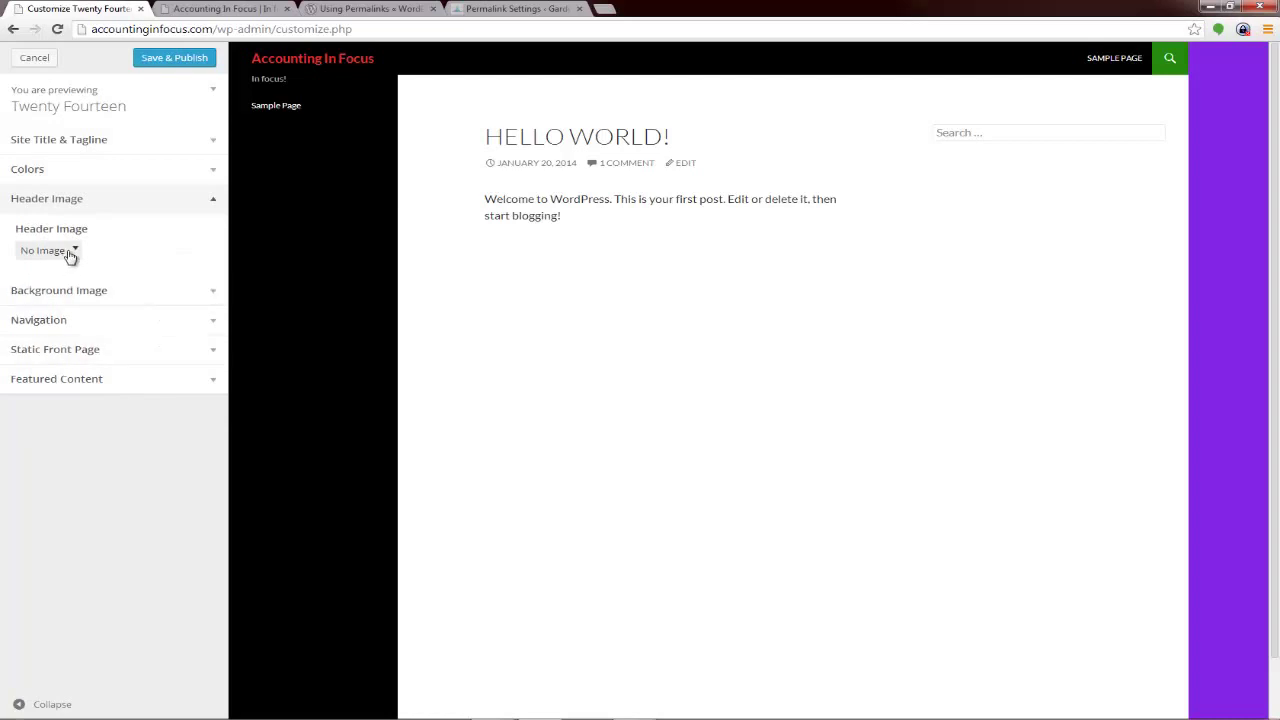
click(186, 298)
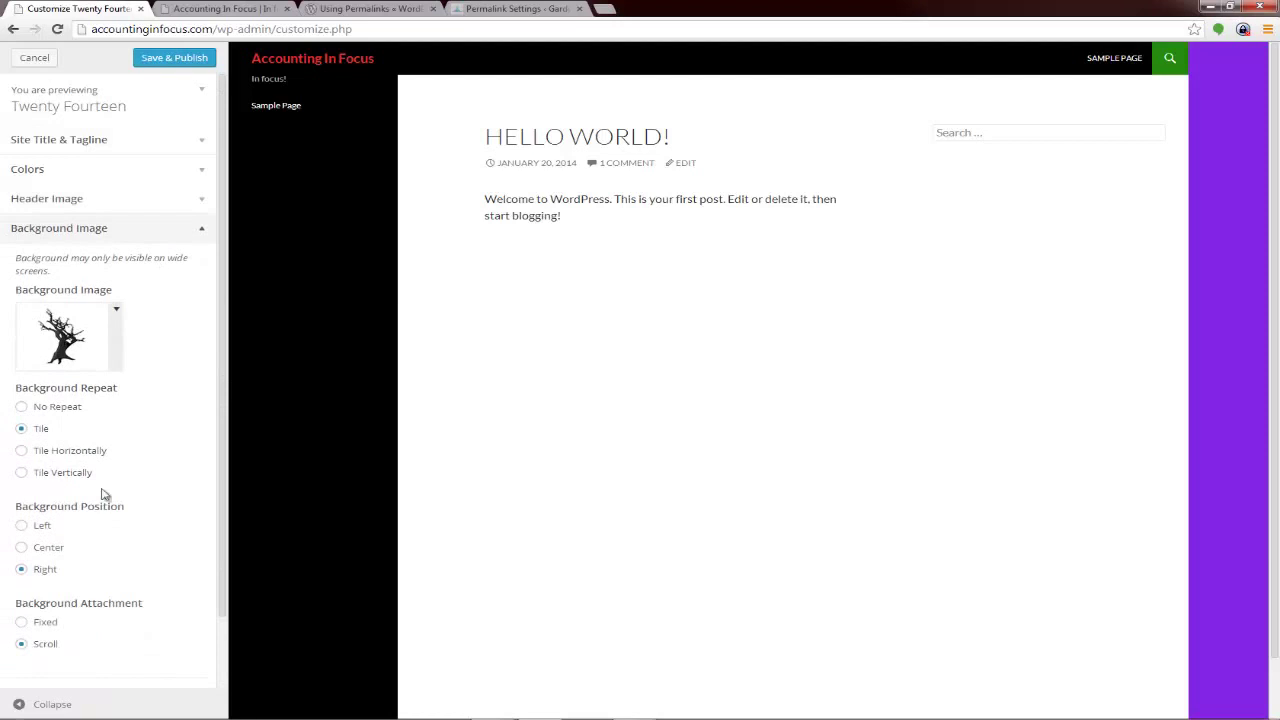
scroll(63, 457, down, 1)
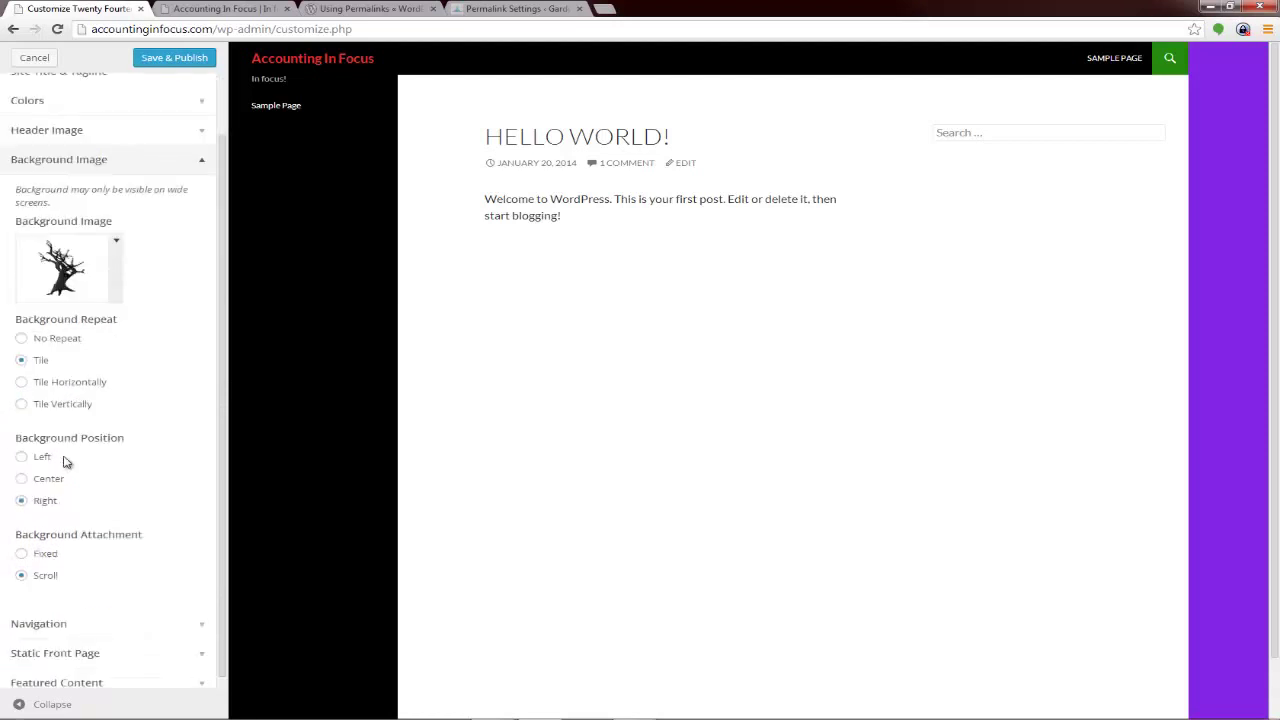
click(22, 330)
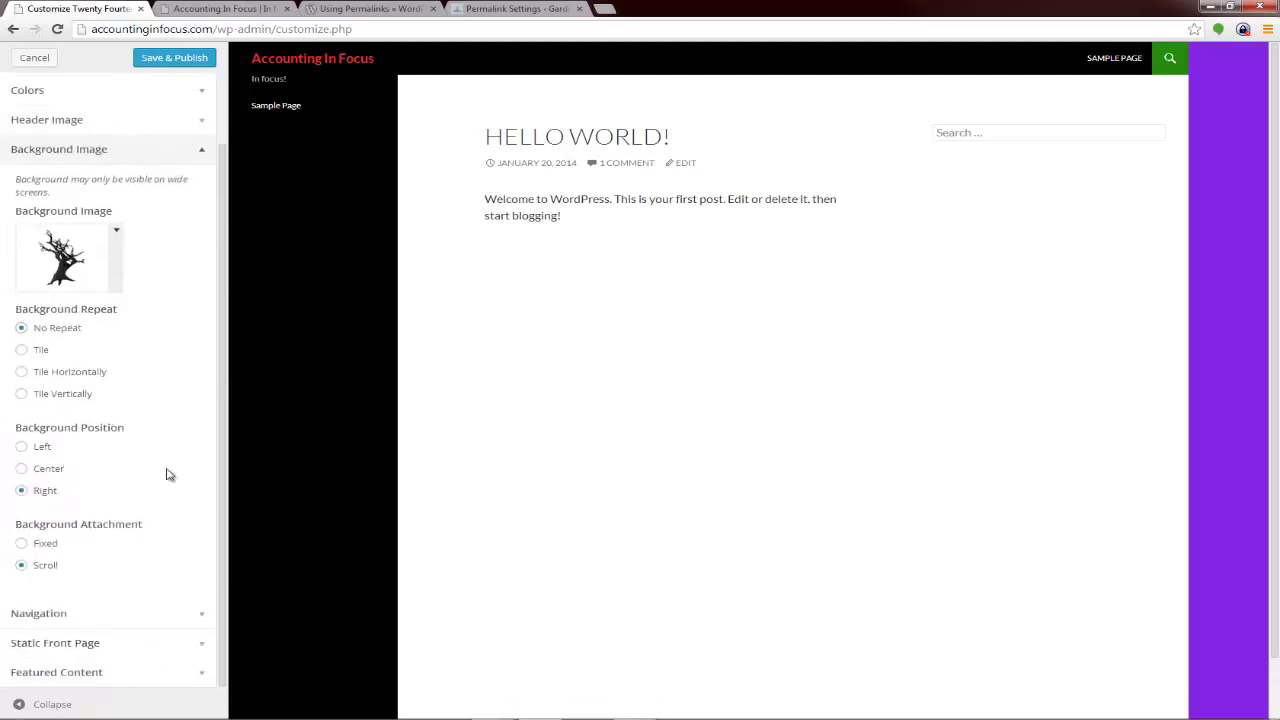
- Check the menu choices for both navigation locations and assign NavBar as the top primary menu
click(149, 620)
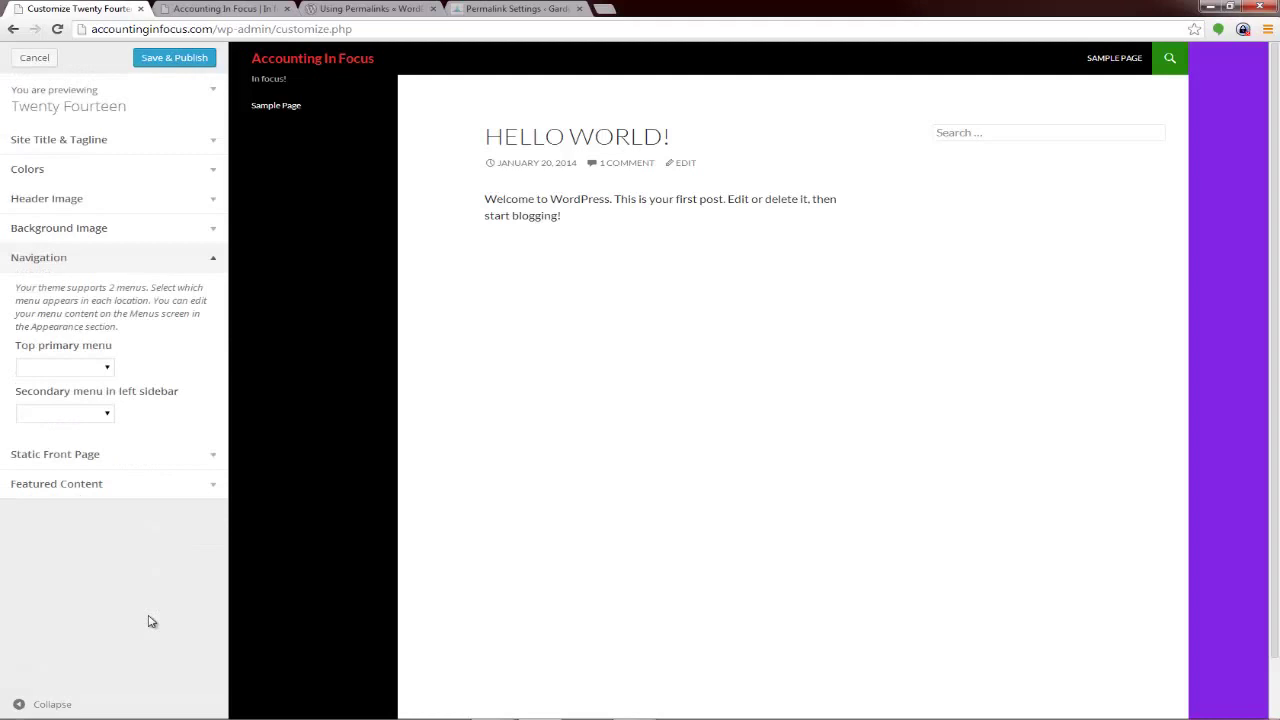
click(107, 370)
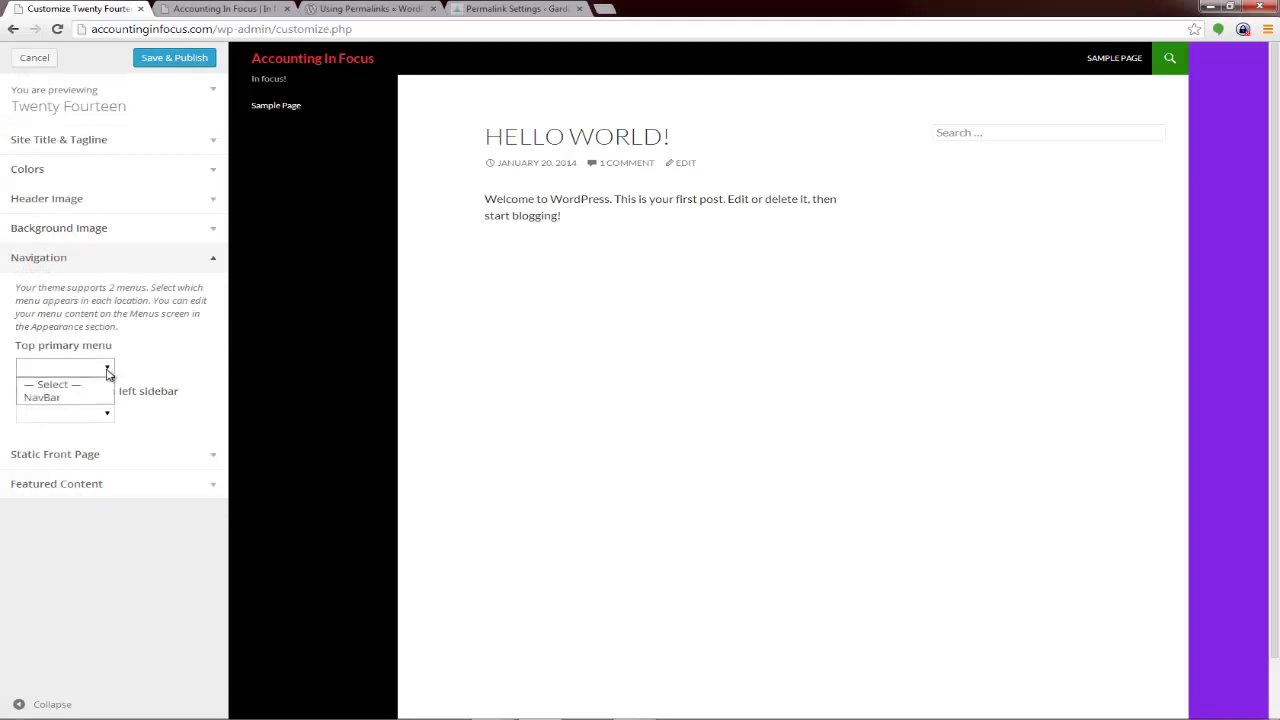
click(107, 370)
click(110, 414)
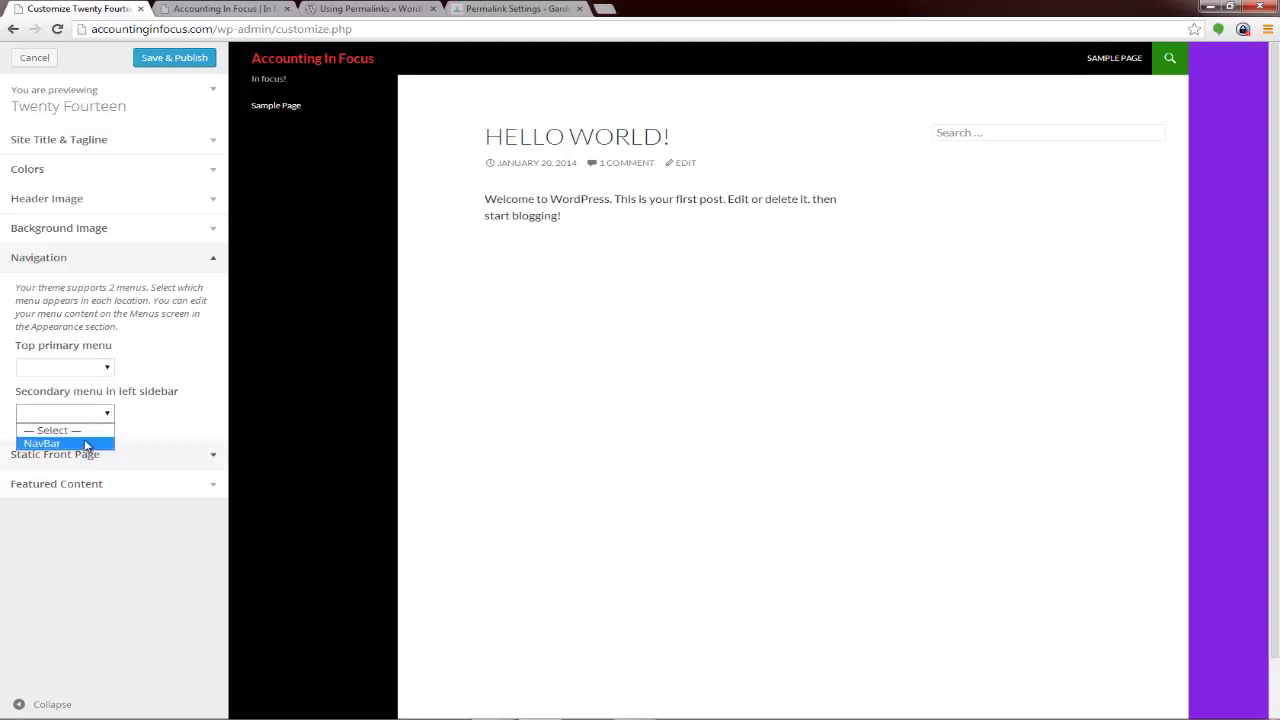
click(108, 370)
click(86, 397)
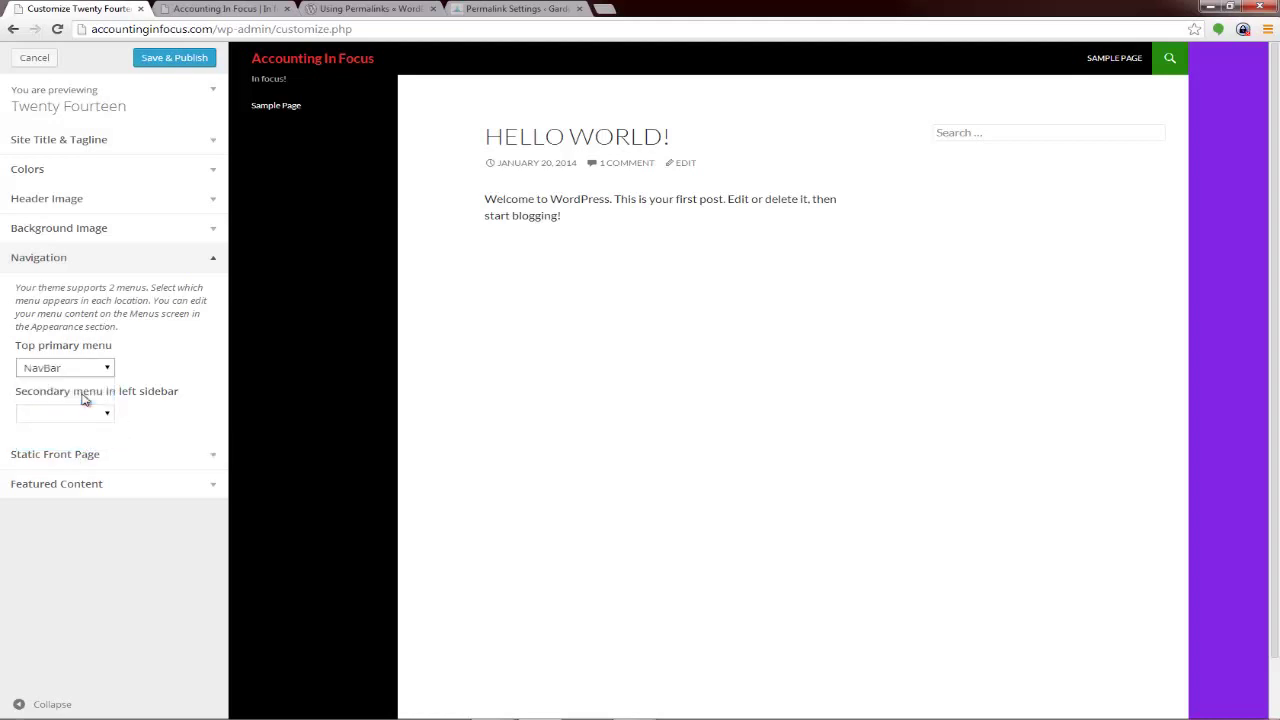
- Preview Sample Page as a static front page, check the posts page choices, and set the front page back to Your latest posts
click(195, 456)
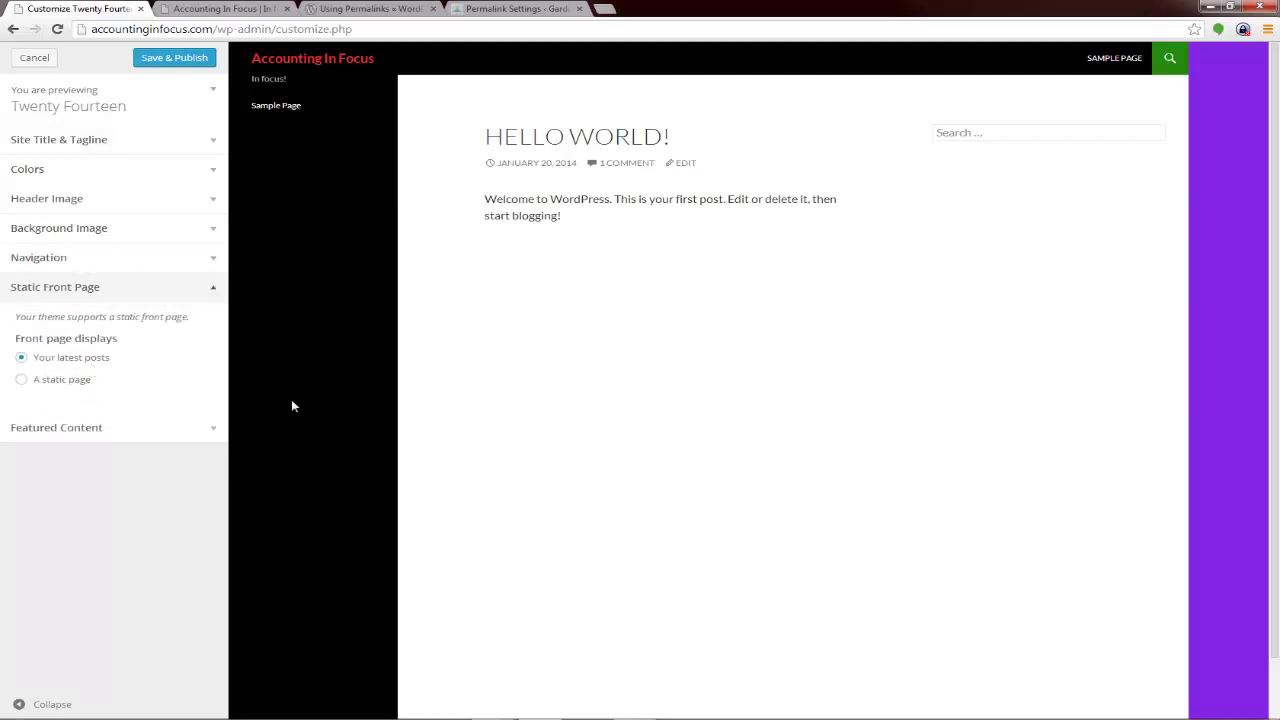
click(23, 384)
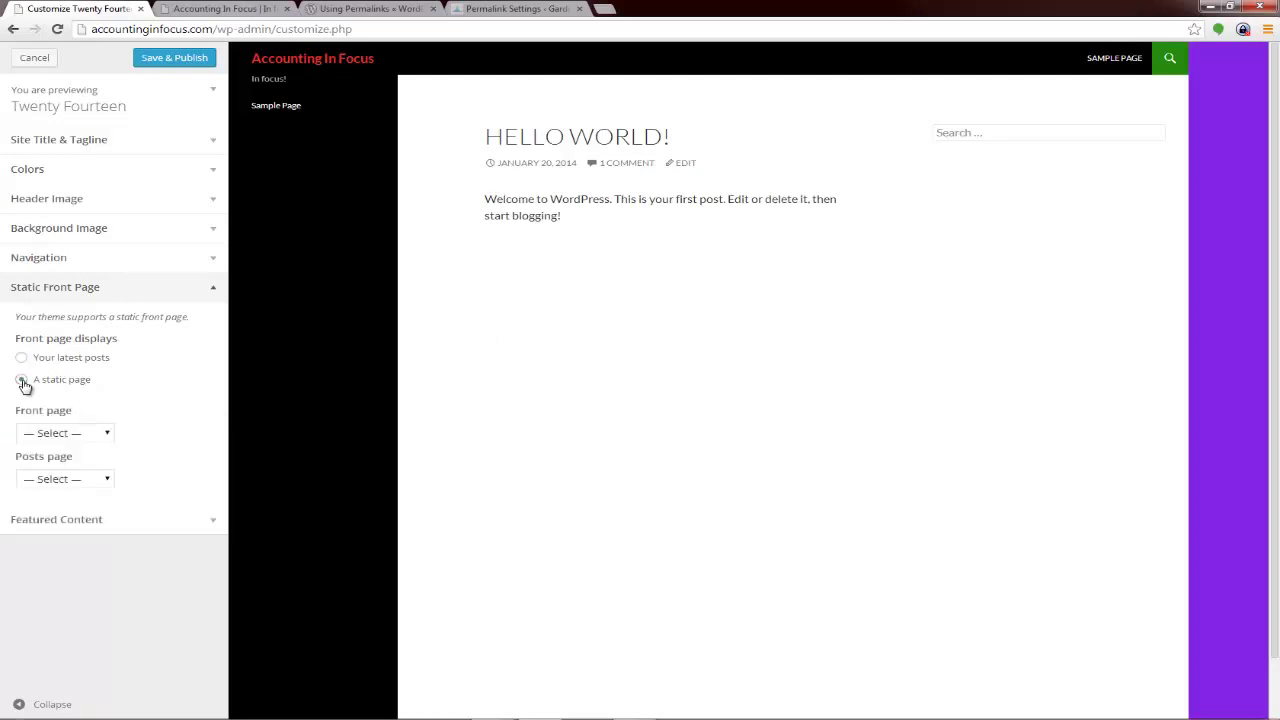
click(109, 437)
click(103, 460)
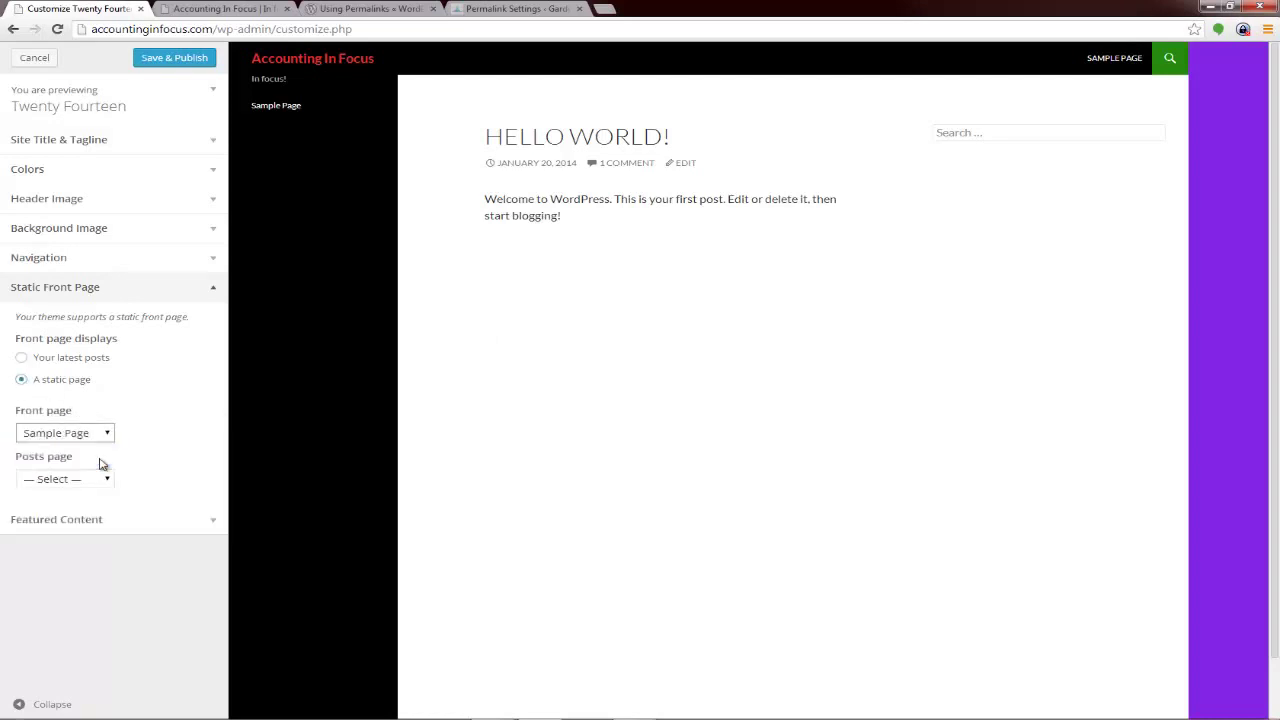
click(110, 478)
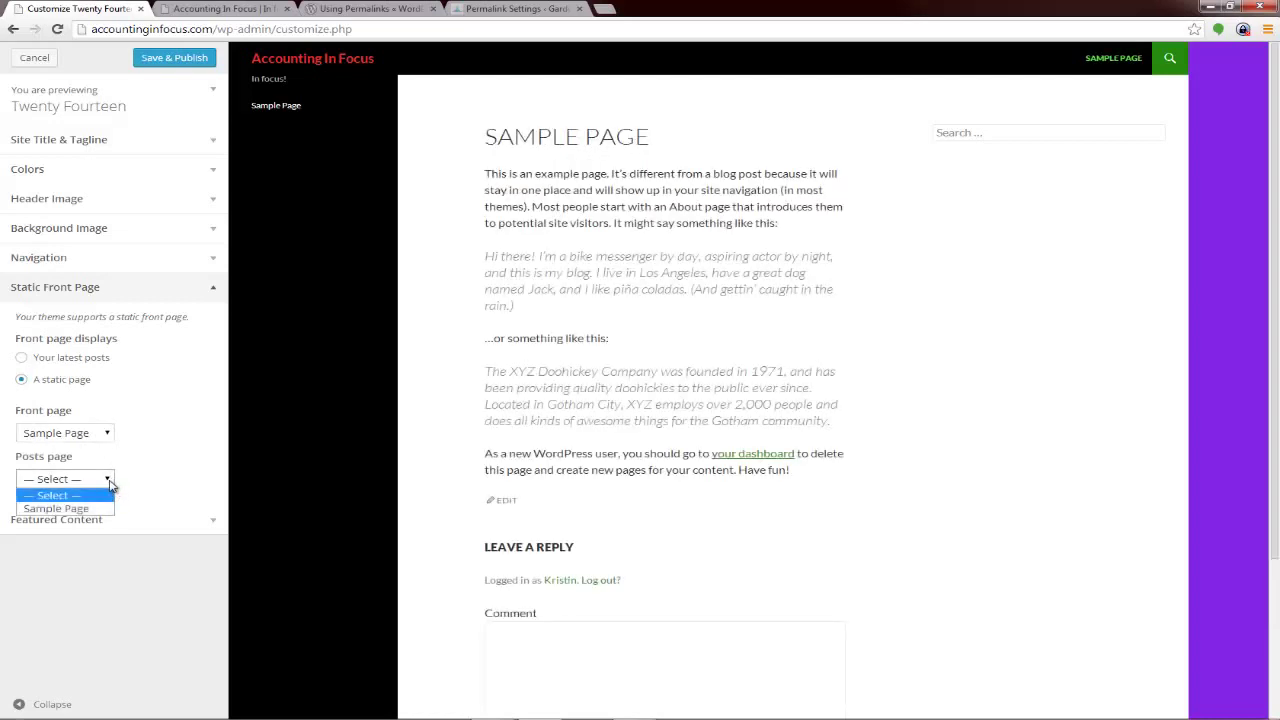
click(109, 437)
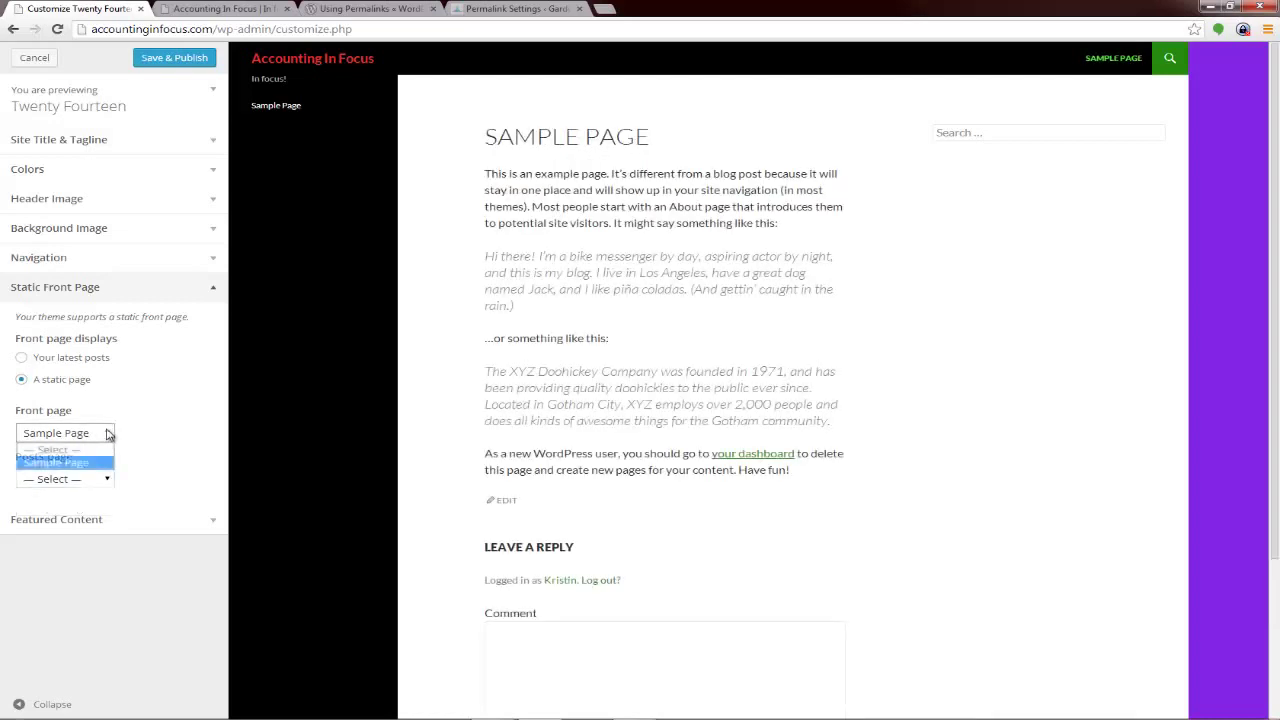
click(26, 362)
click(22, 358)
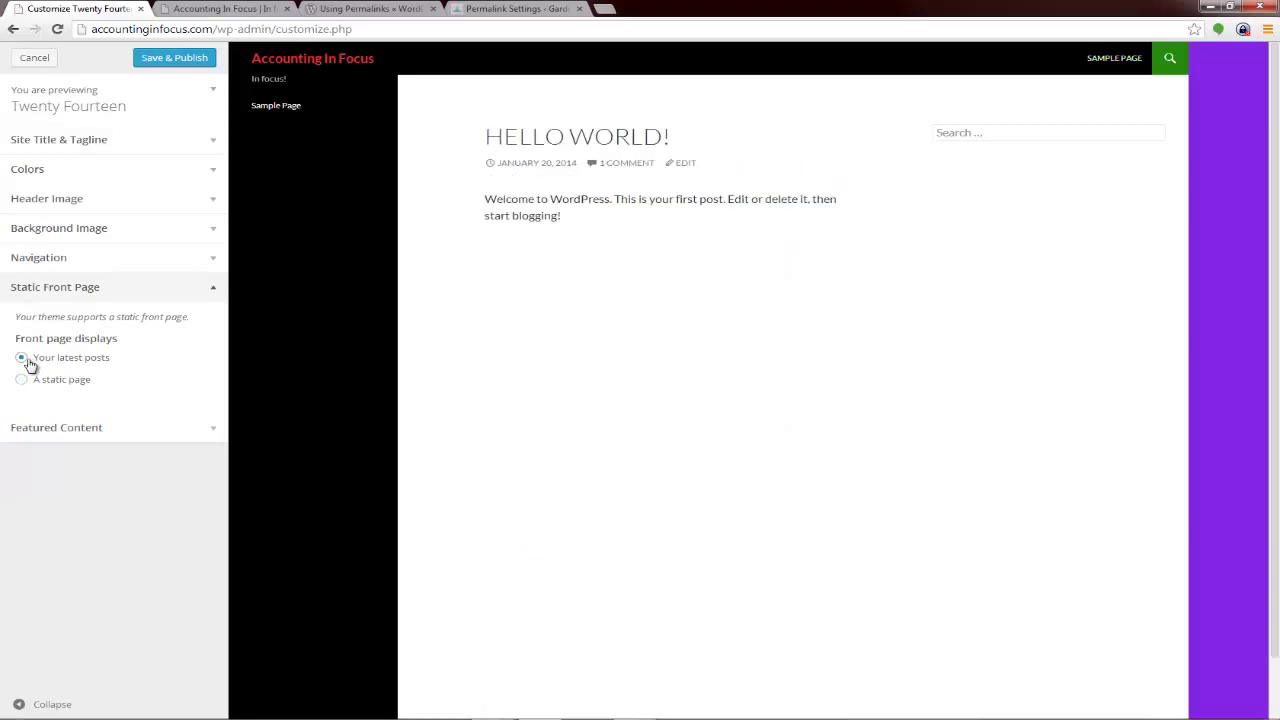
- Try Sample Page as the posts page of a static front page, and set the front page back to Your latest posts
click(22, 381)
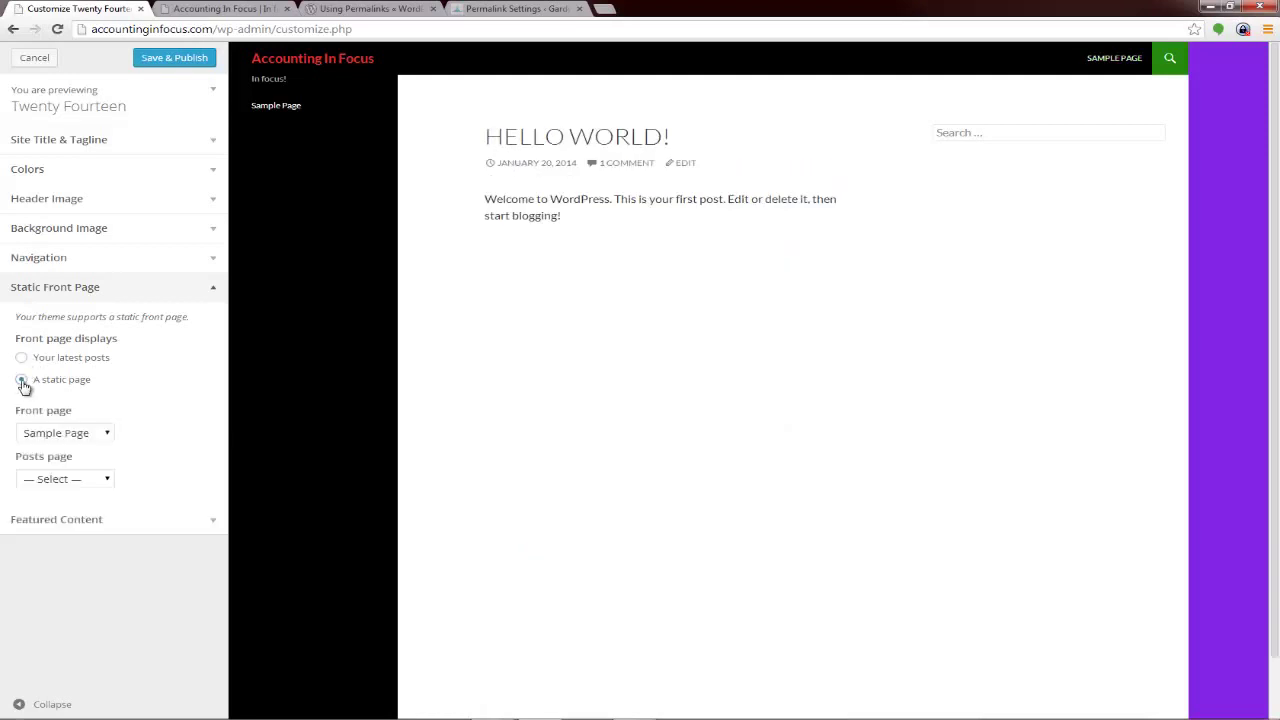
click(107, 479)
click(93, 507)
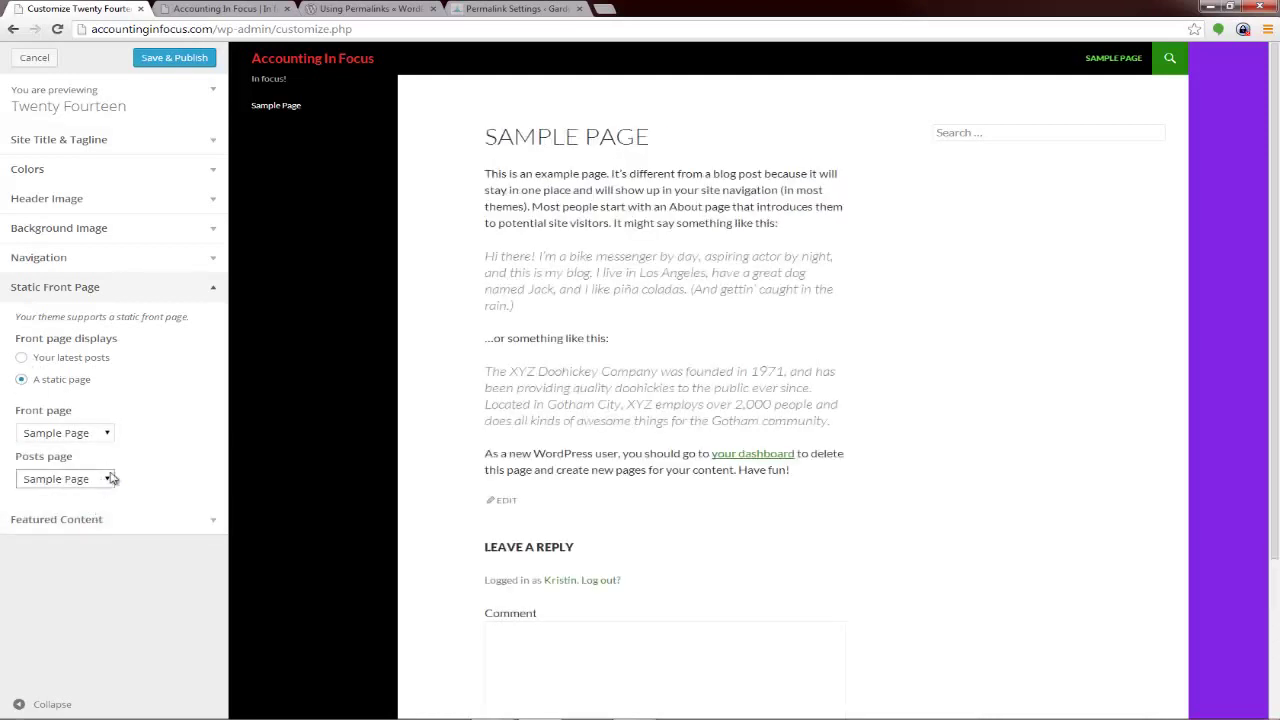
click(21, 358)
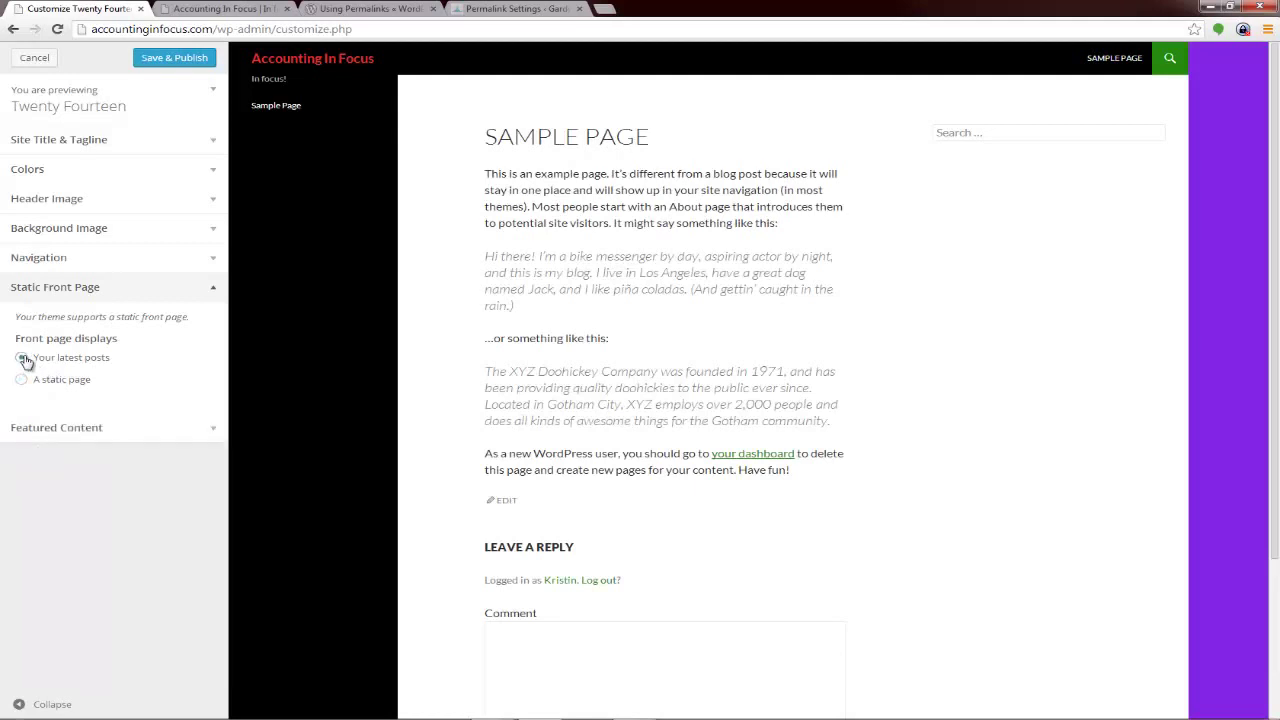
- Examine the customizer's Featured Content settings and its available layout choices
click(211, 442)
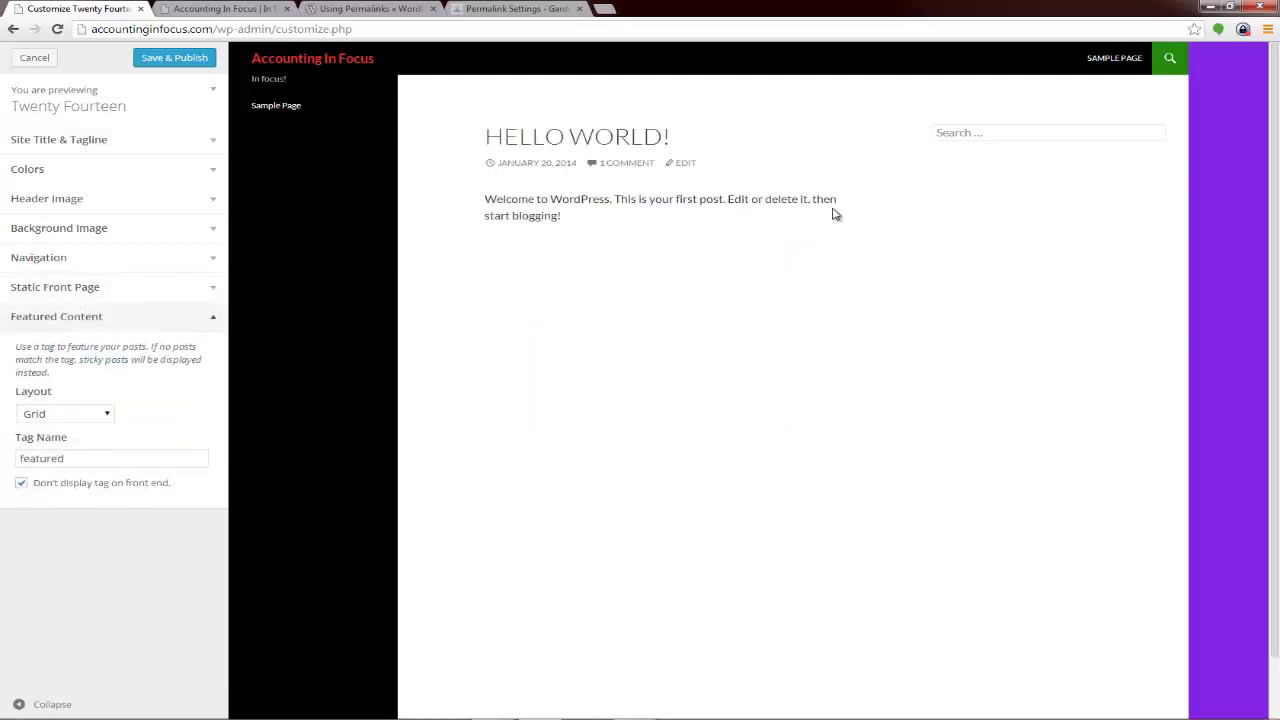
click(109, 416)
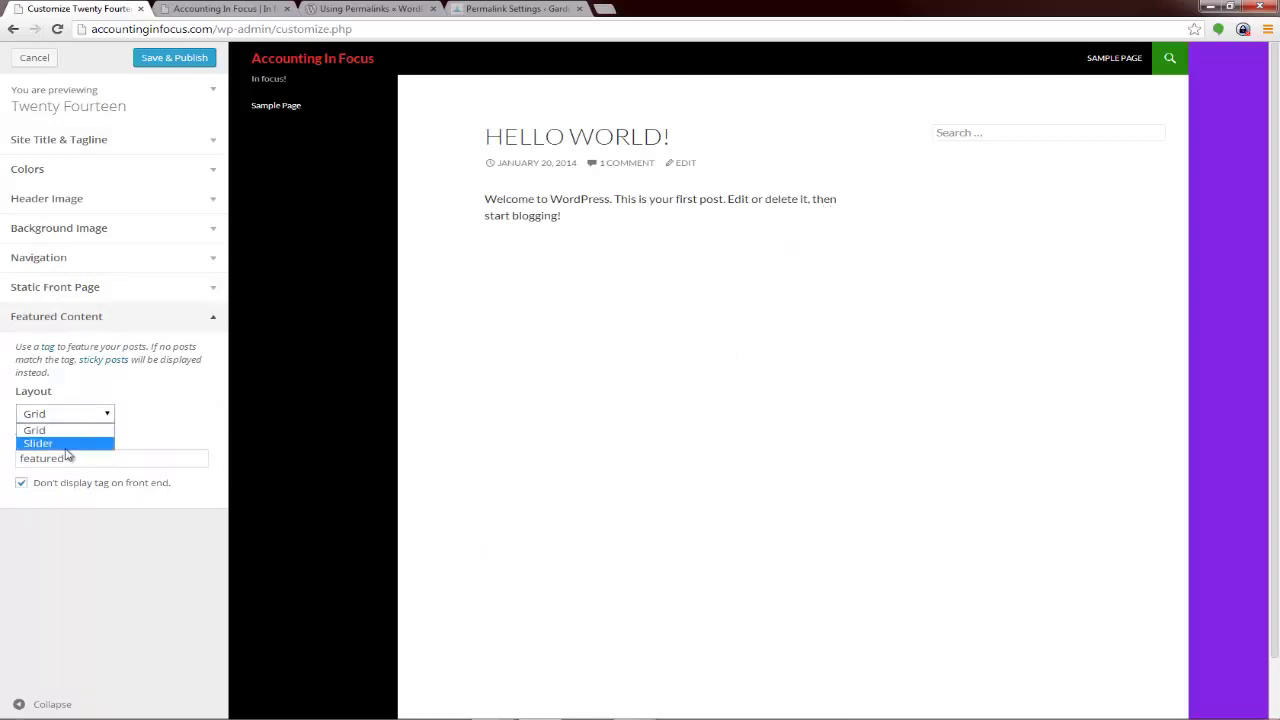
click(200, 409)
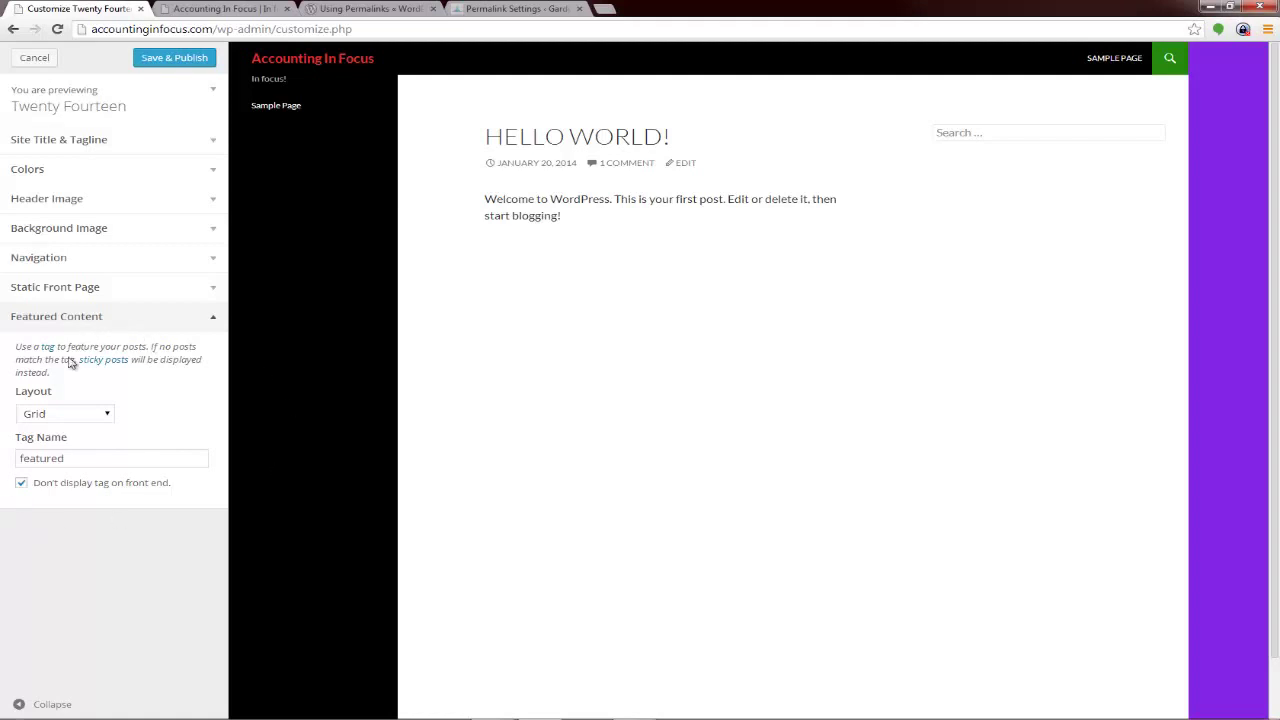
- Save and publish the customizer changes, and return to the list of installed themes
click(181, 60)
click(31, 62)
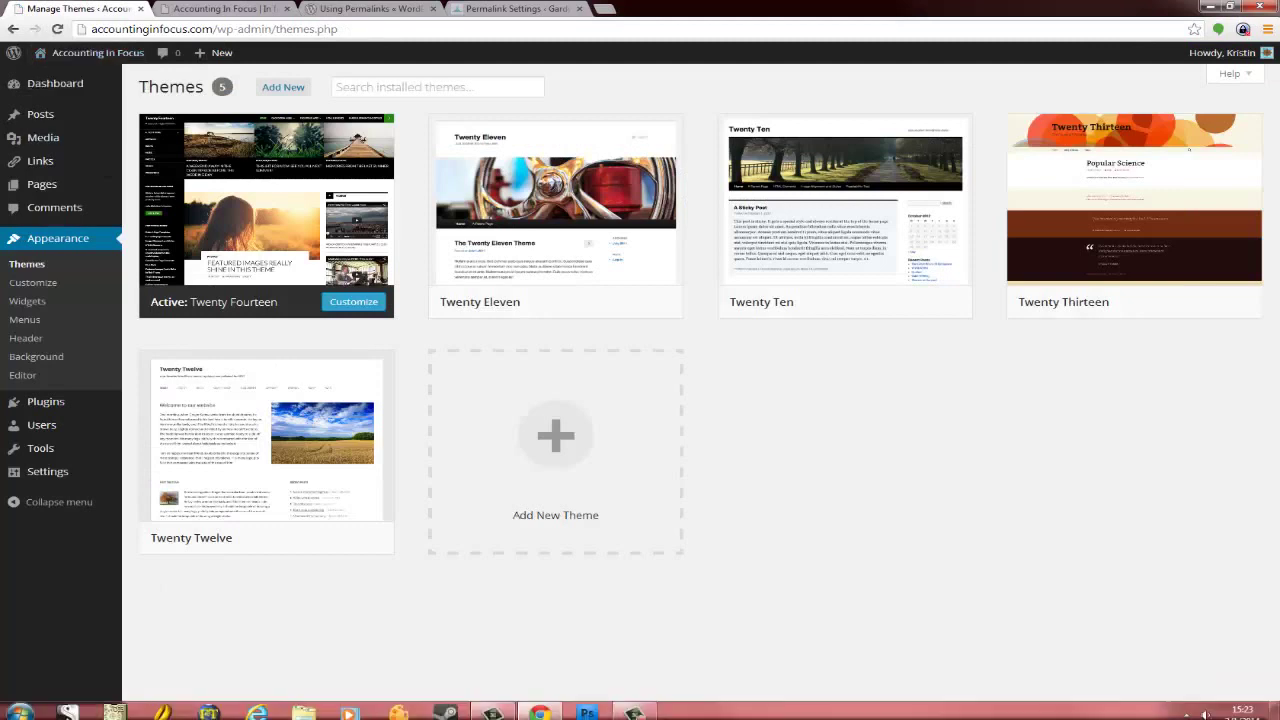
mouse_move(372, 456)
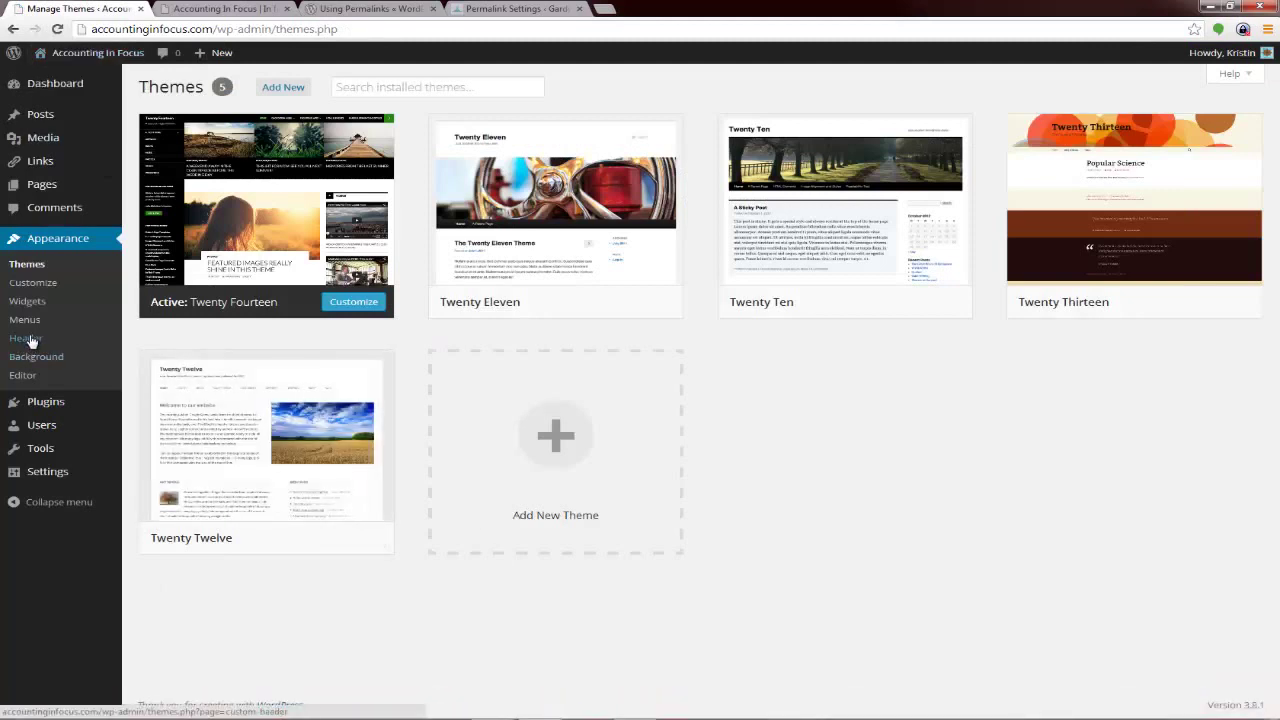
click(33, 284)
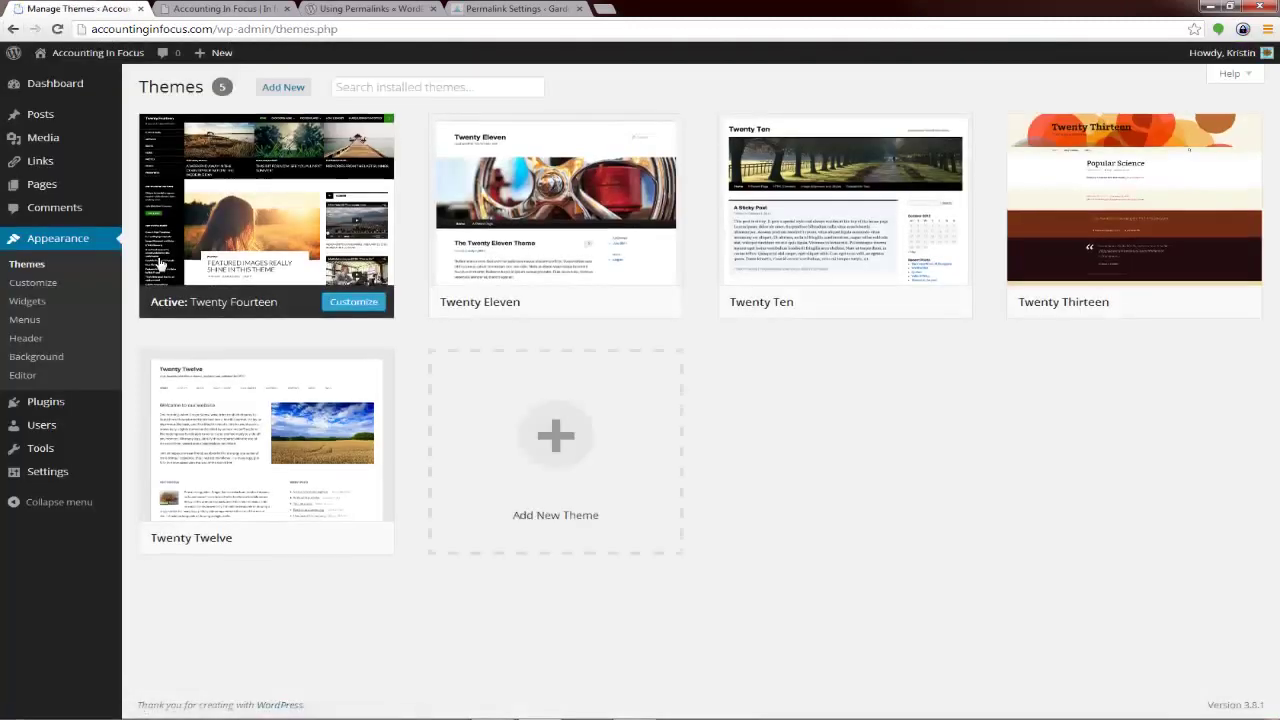
click(27, 266)
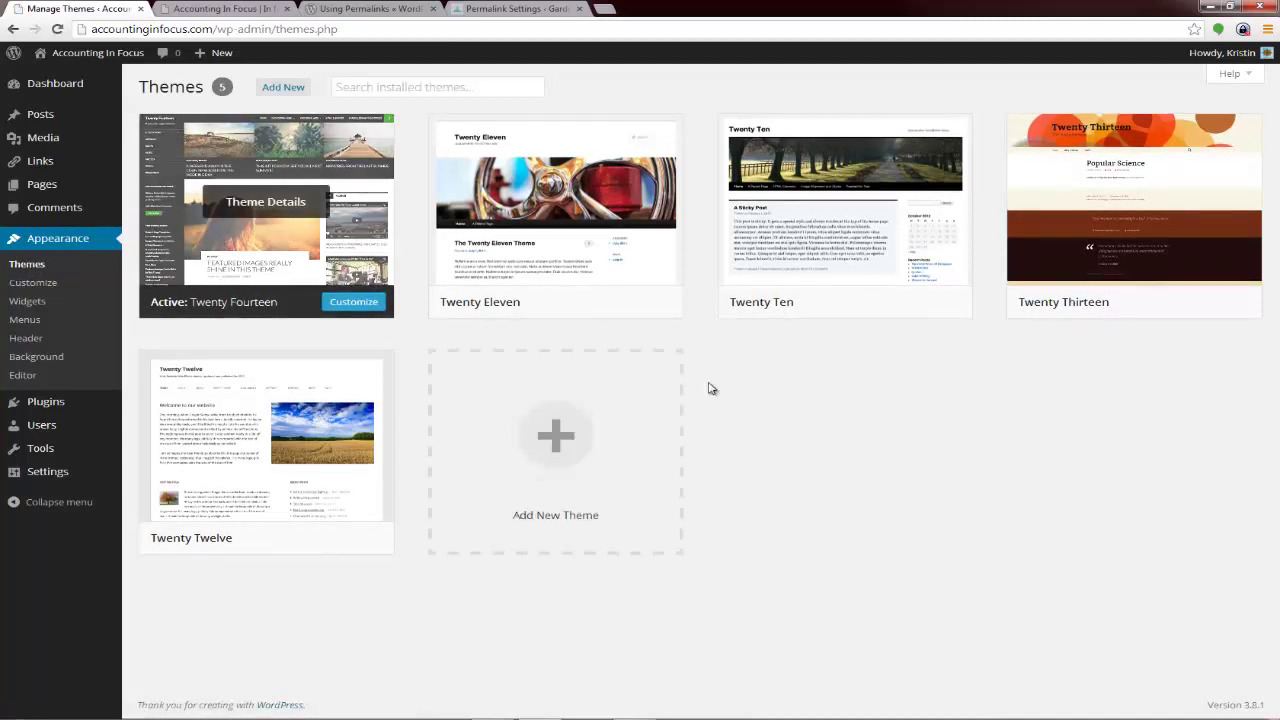
- Open the theme installer and select the Two Columns, Three Columns and Four Columns feature filters
mouse_move(1144, 168)
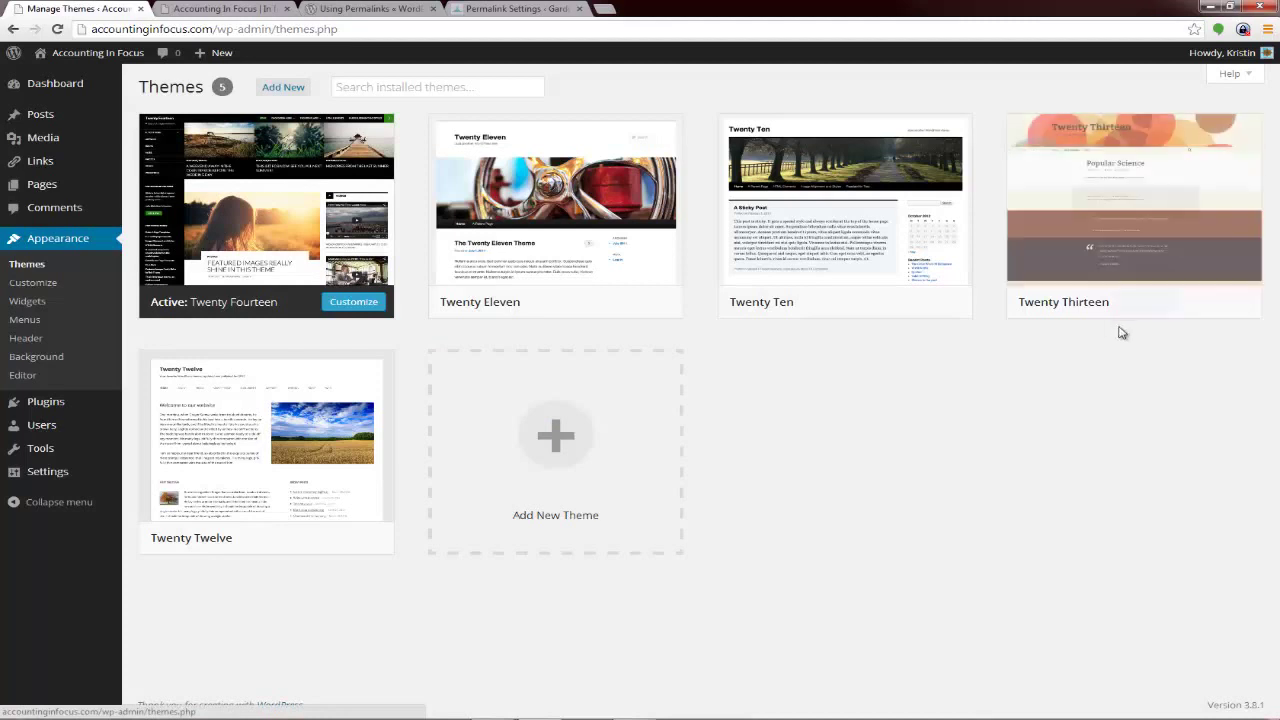
mouse_move(1226, 250)
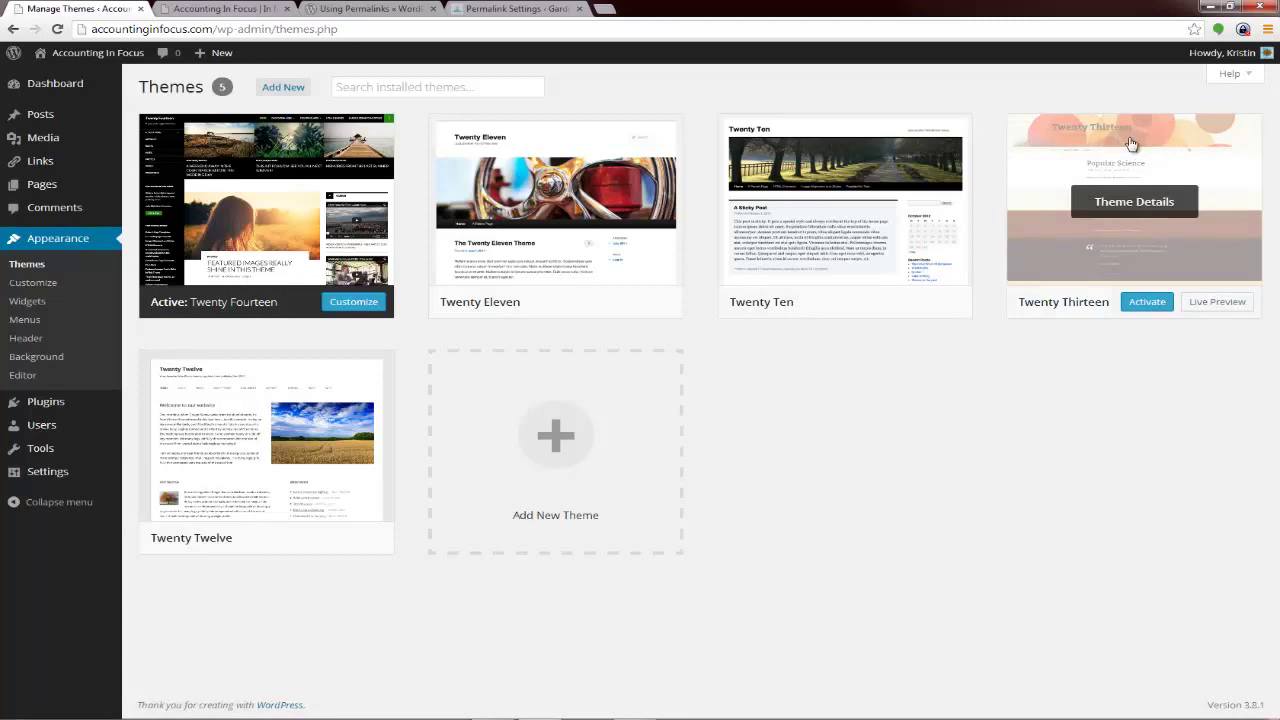
mouse_move(810, 165)
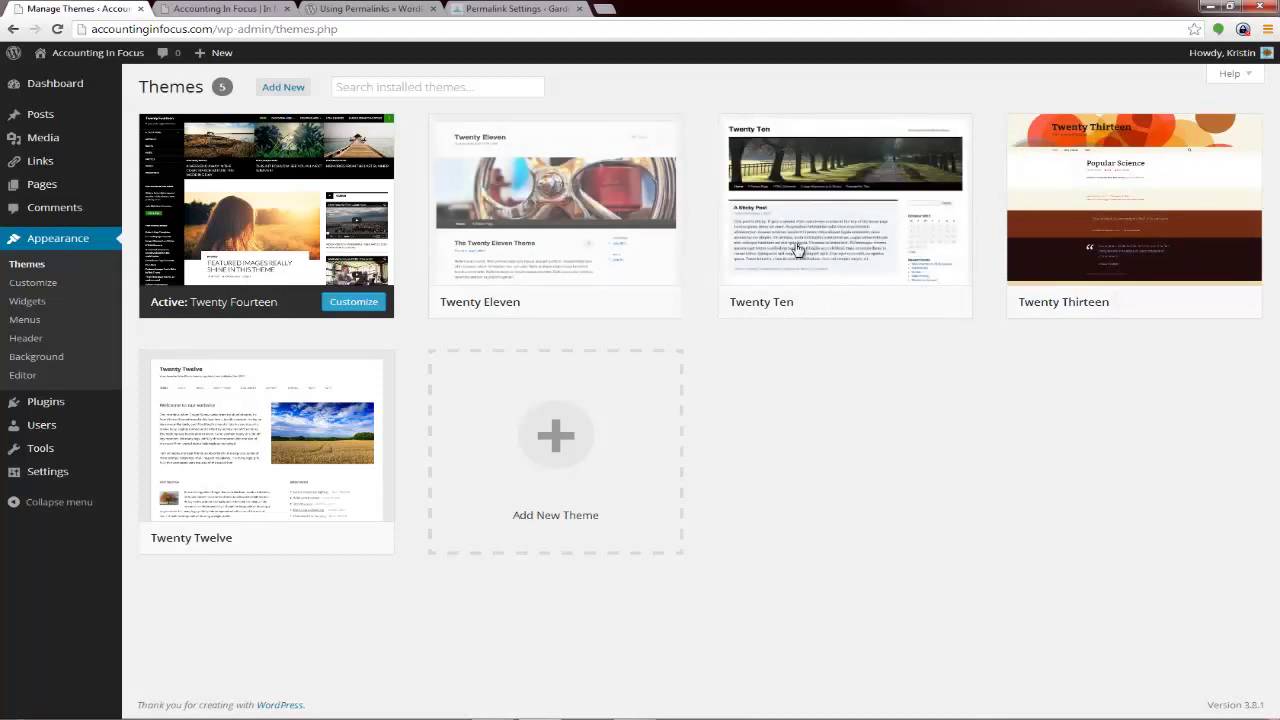
mouse_move(794, 251)
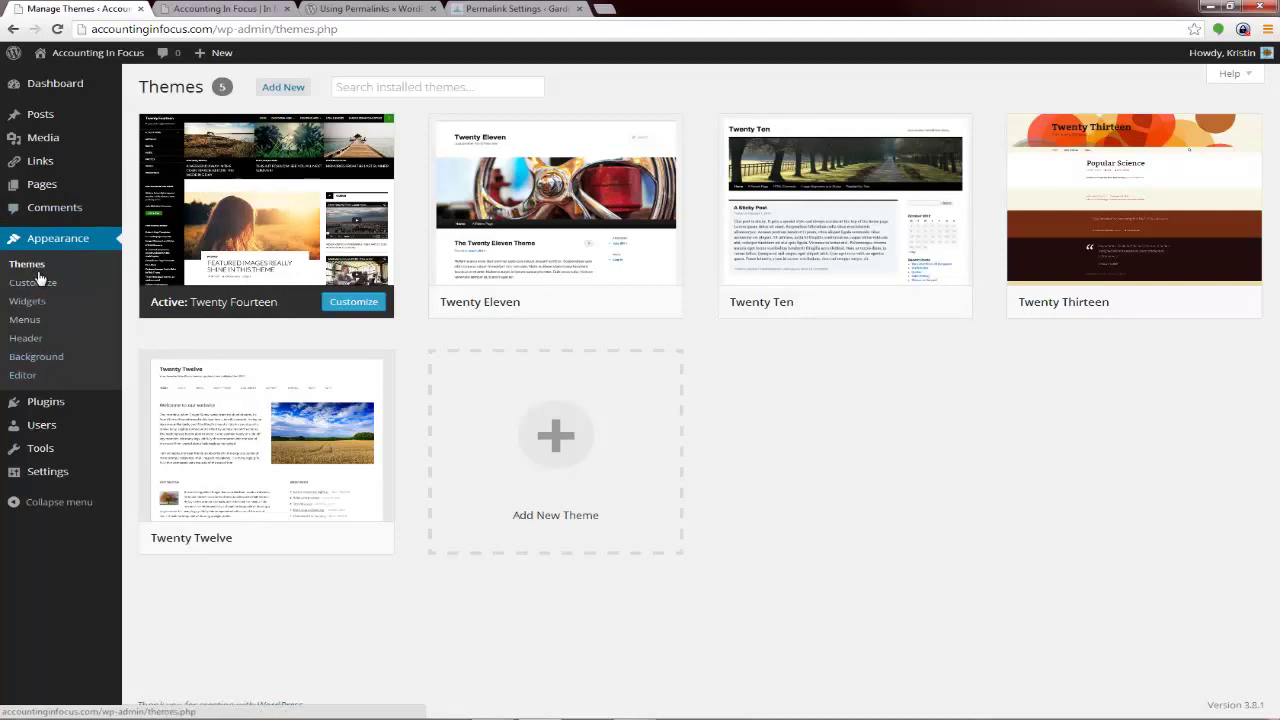
click(285, 90)
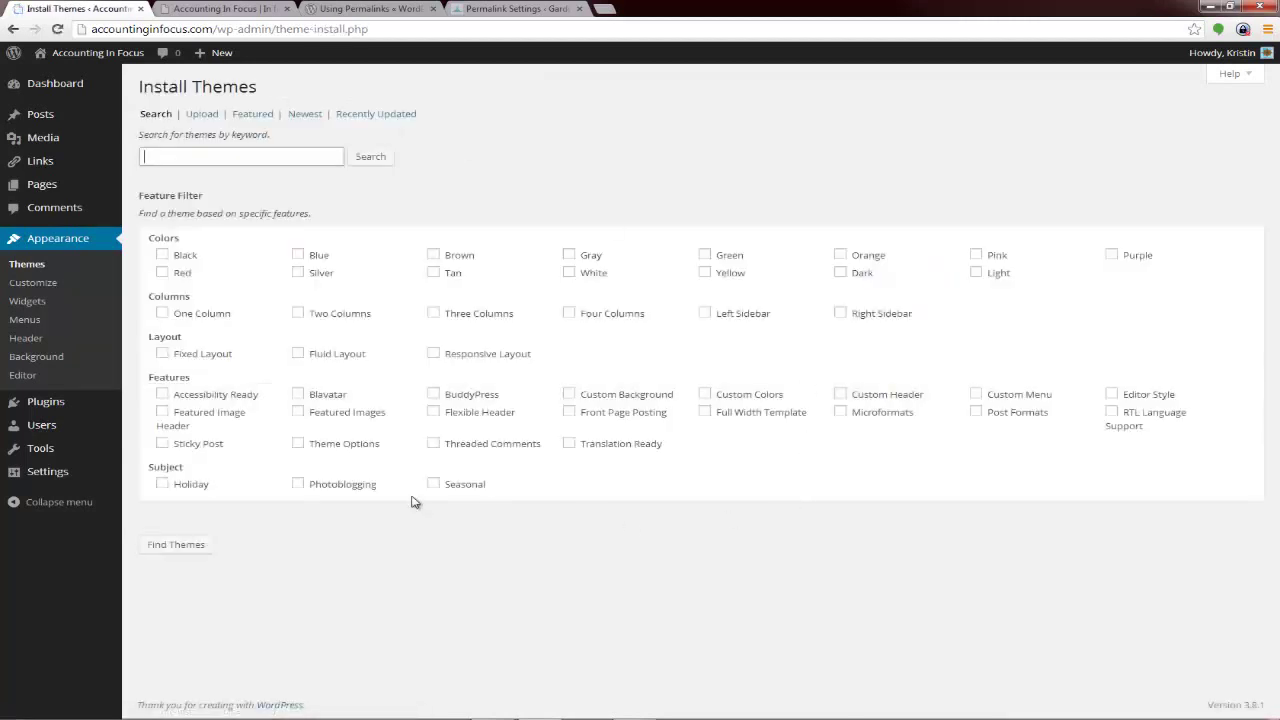
click(434, 314)
click(434, 314)
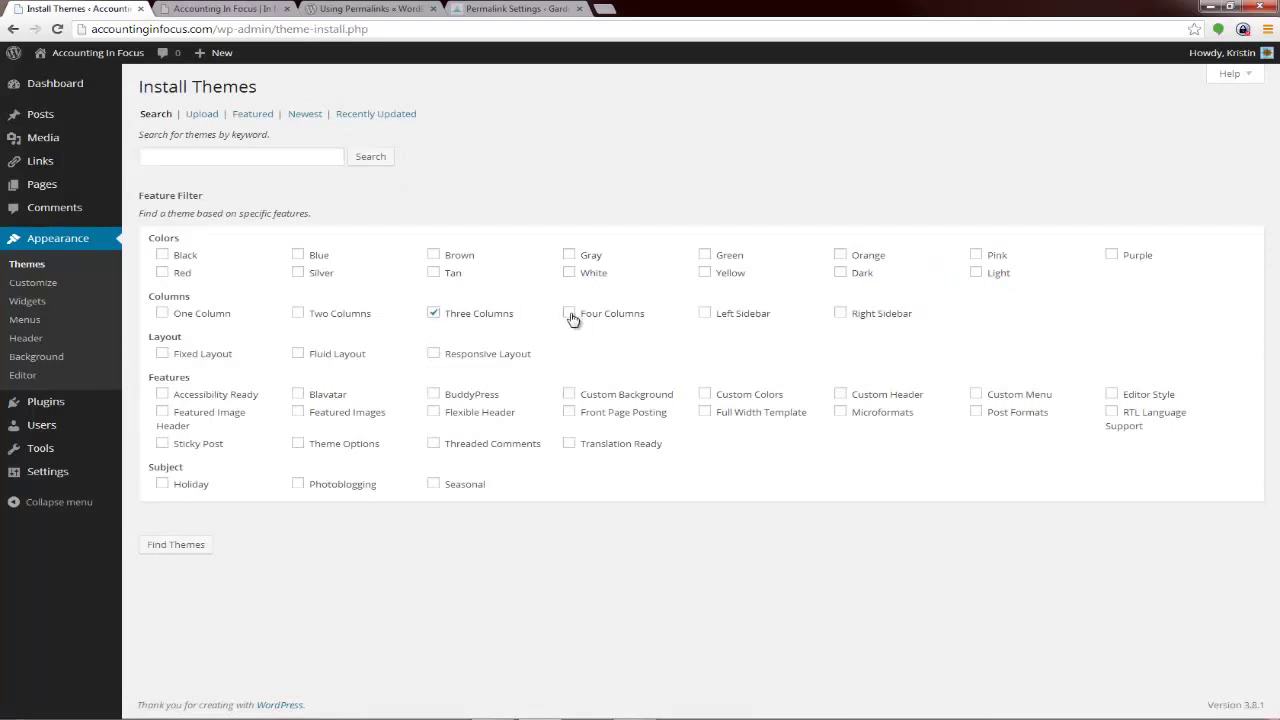
click(569, 314)
click(299, 315)
- Examine the live Accounting In Focus site's column layout from the header to the footer
click(213, 7)
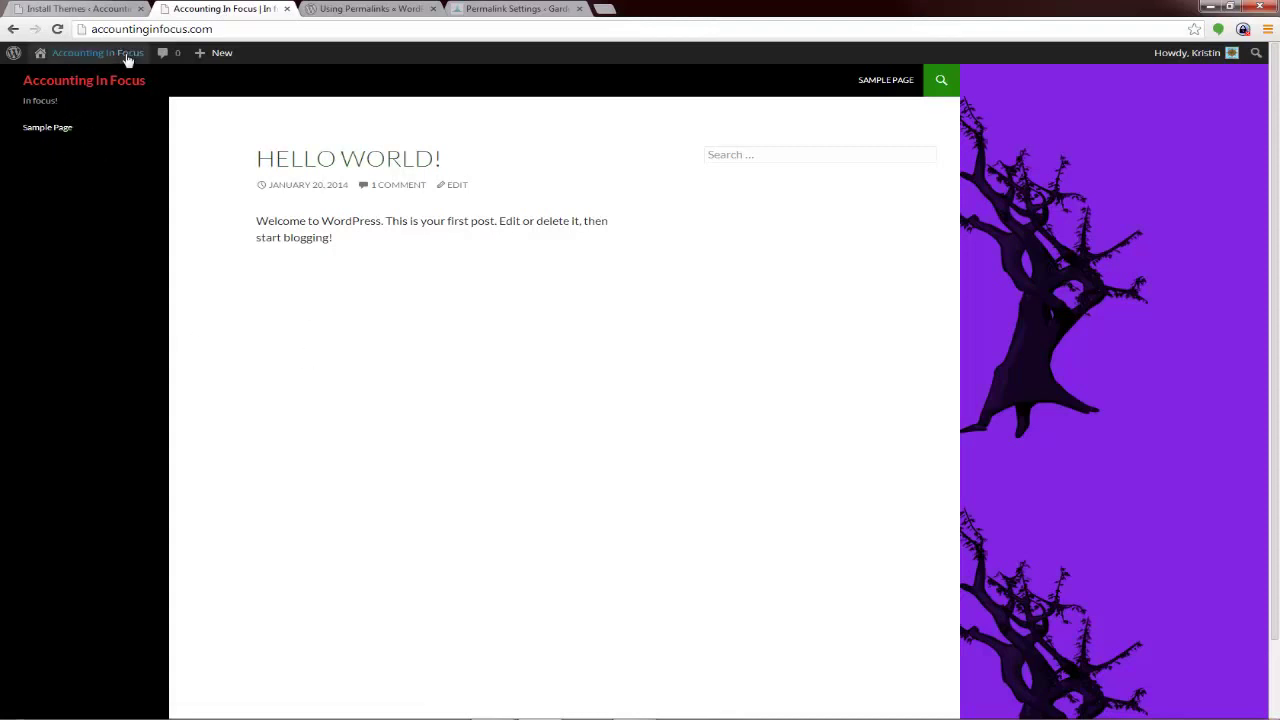
scroll(829, 520, down, 2)
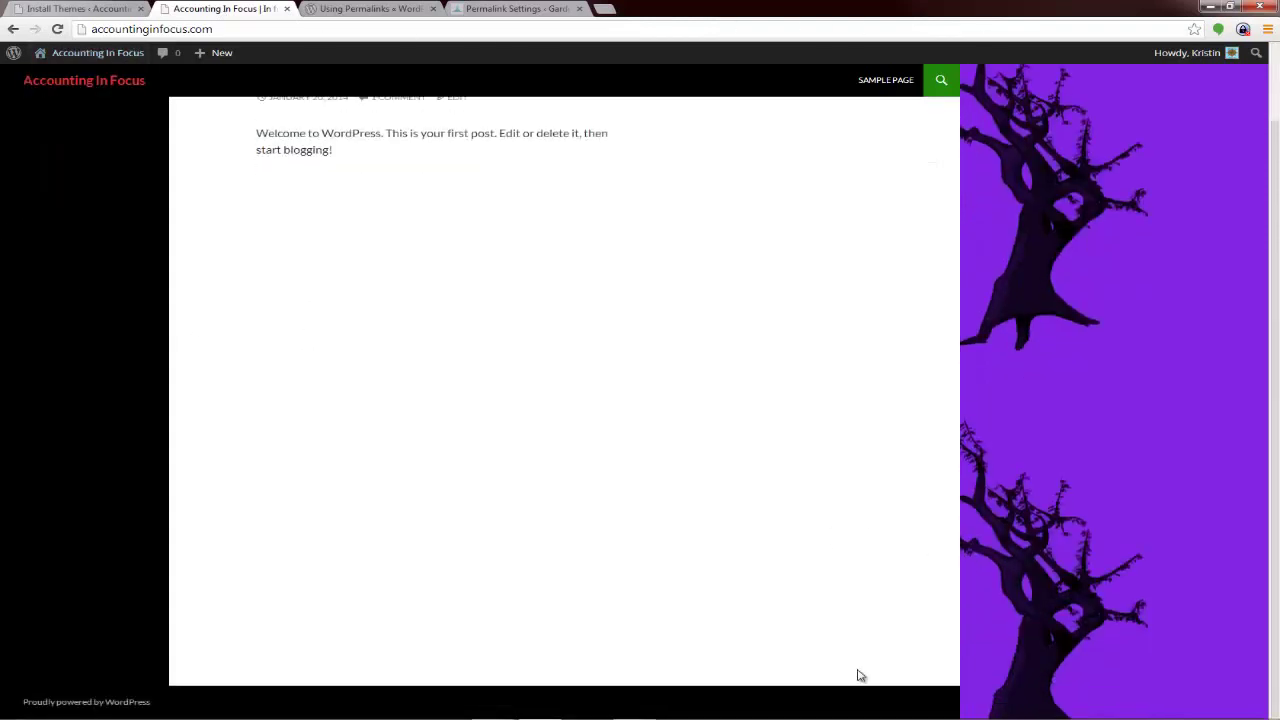
scroll(75, 616, up, 2)
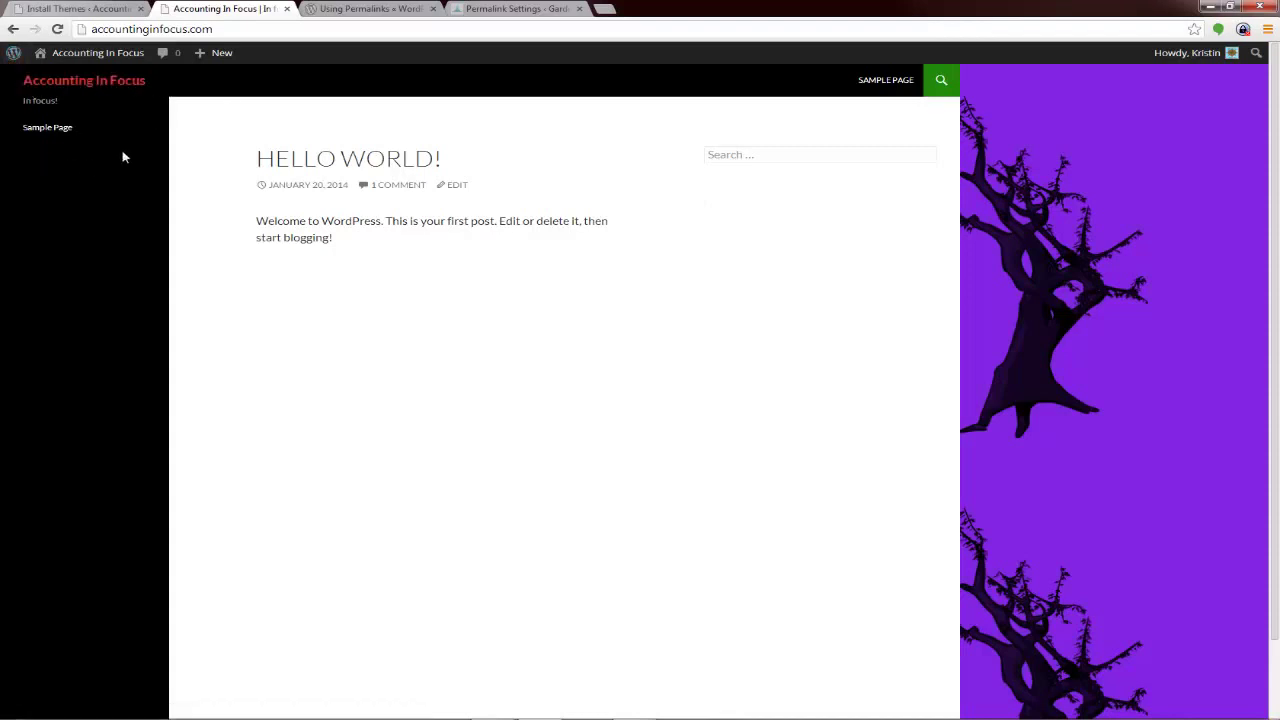
- Return to the theme installer and add the Left Sidebar and One Column feature filters
click(96, 9)
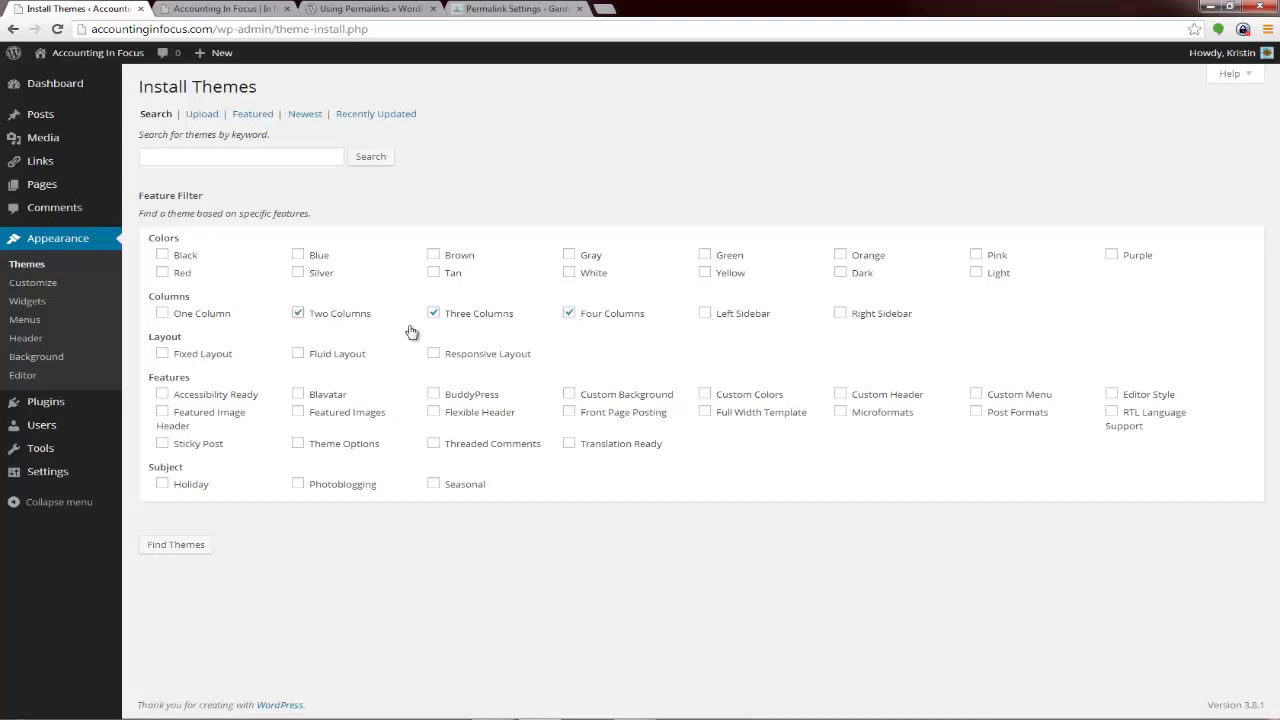
click(704, 314)
click(163, 314)
- Search for installable themes with the keyword "Car"
click(288, 152)
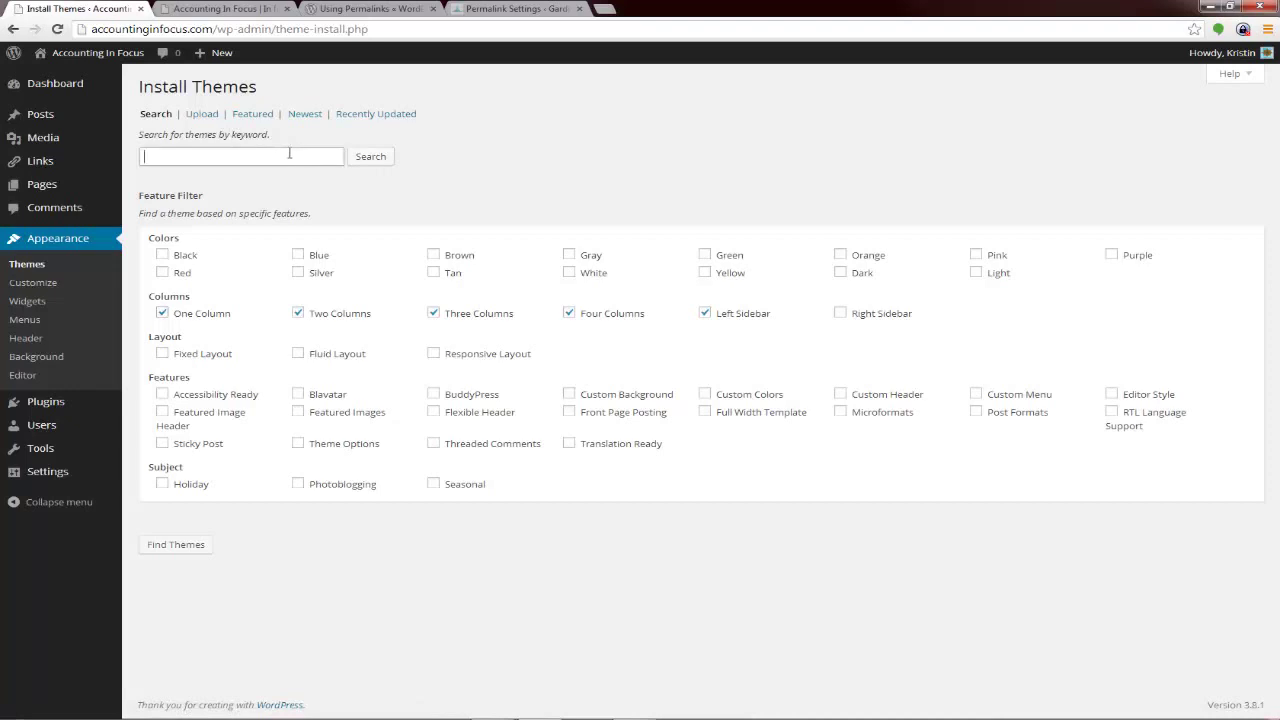
text(Car)
key(Return)
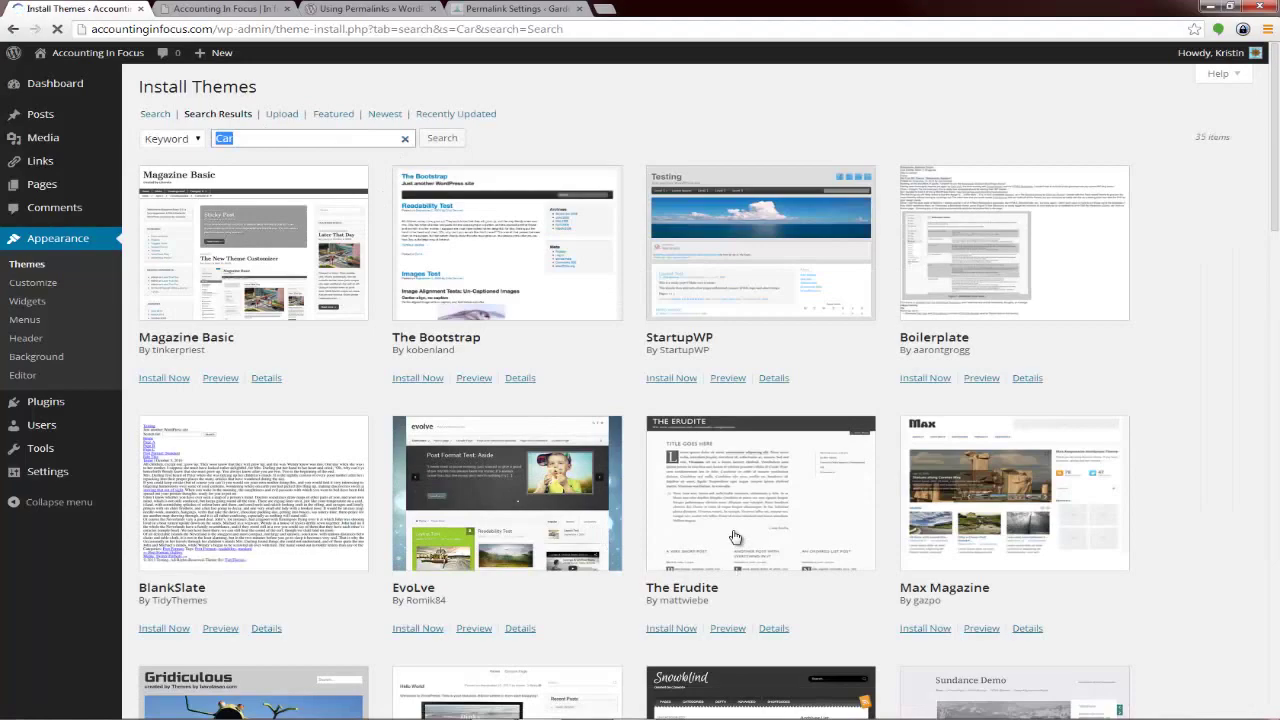
- Browse the theme search results, comparing the thumbnails and designs of the available themes
scroll(737, 537, down, 1)
scroll(733, 537, down, 3)
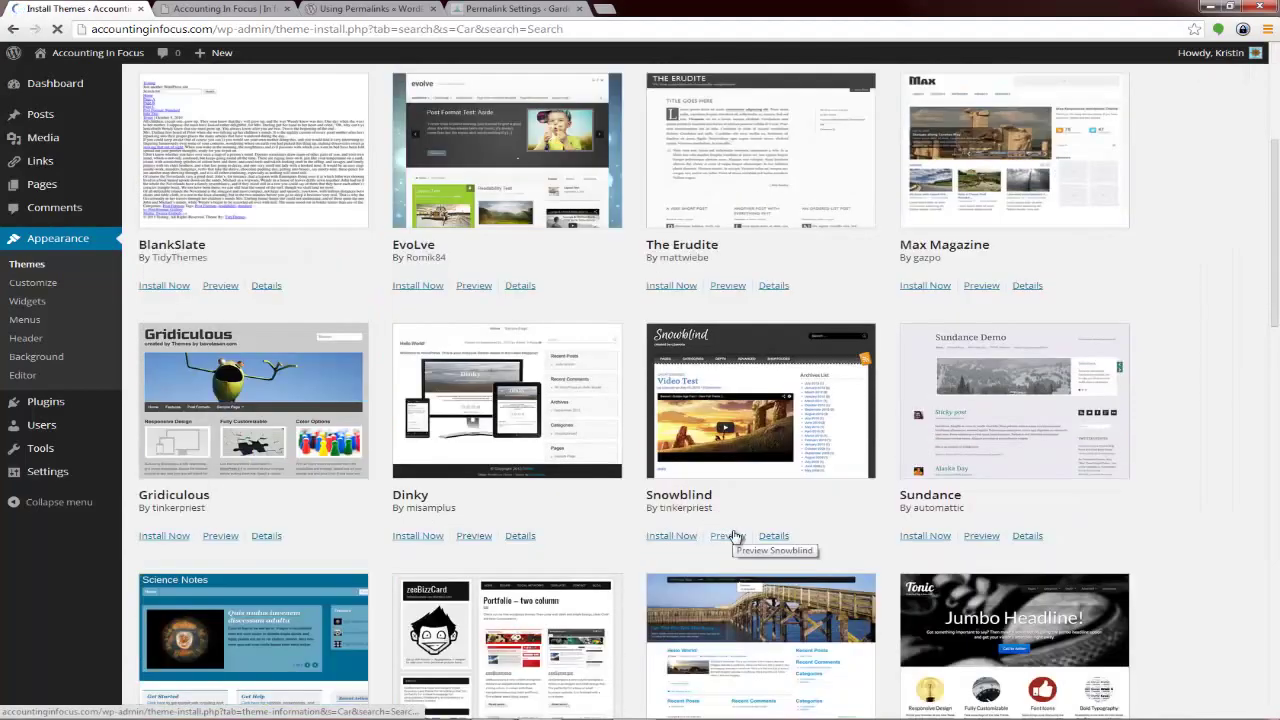
scroll(733, 537, down, 3)
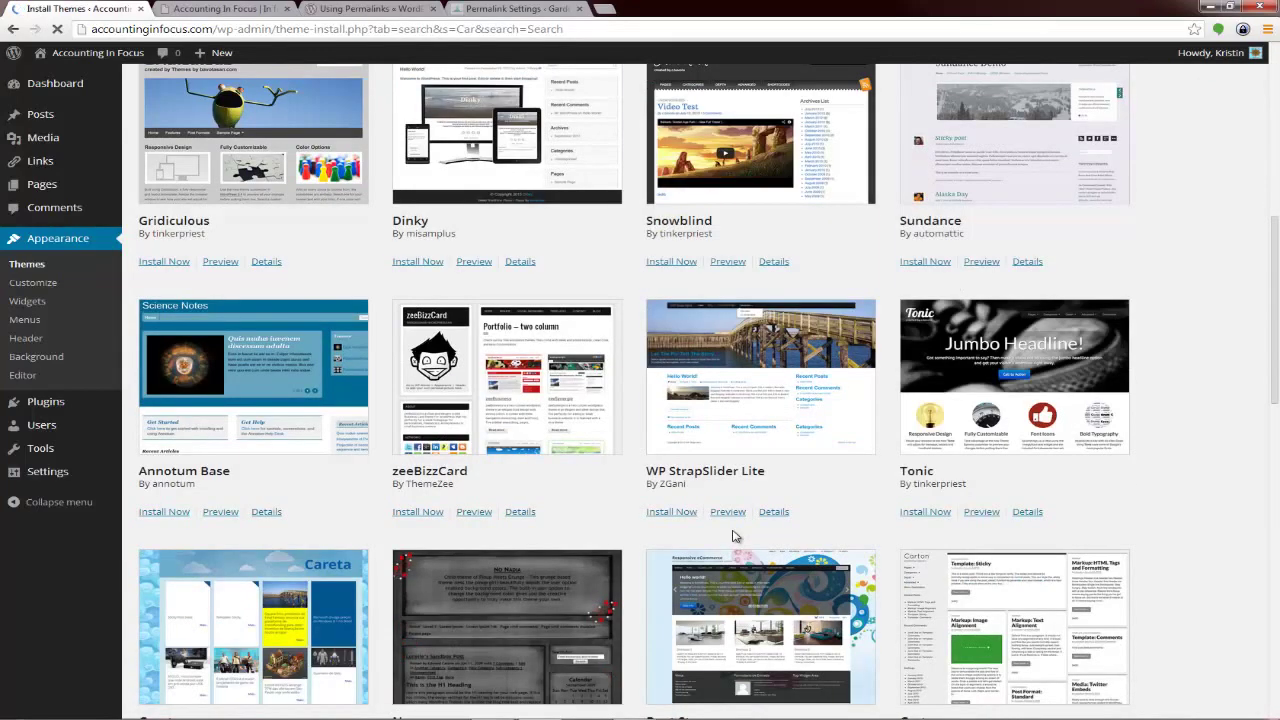
scroll(733, 537, down, 2)
scroll(735, 537, down, 2)
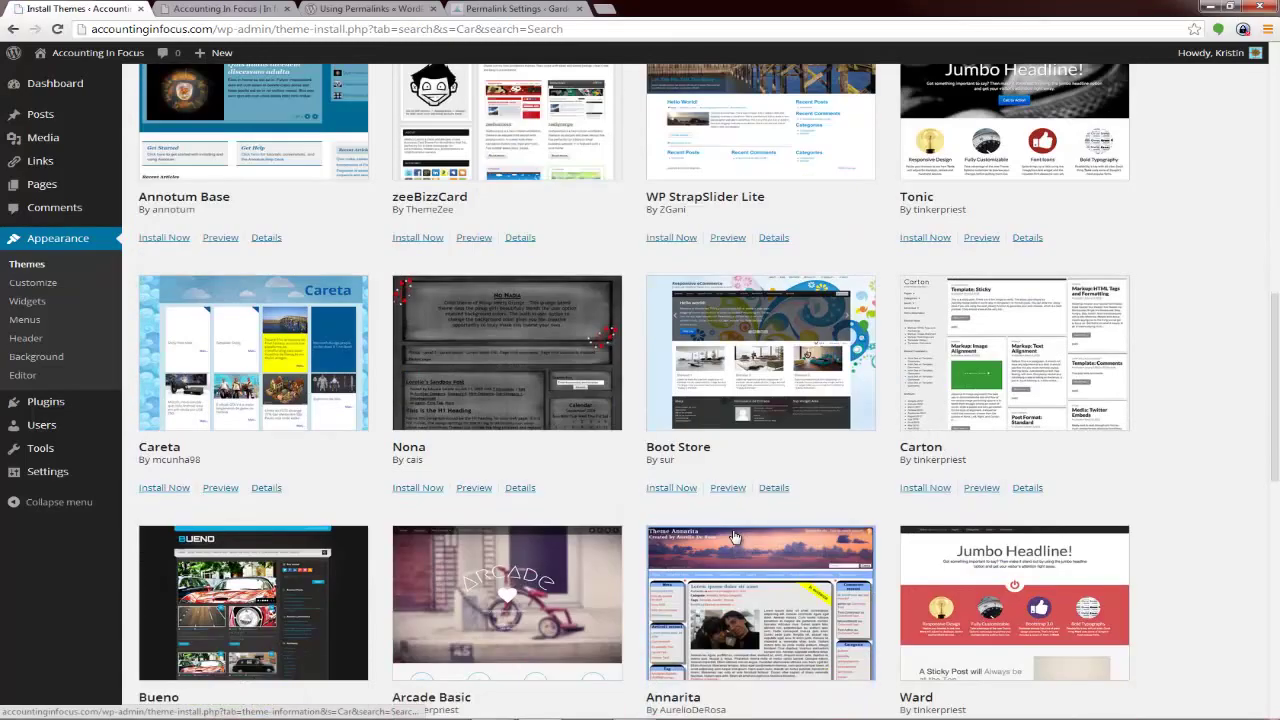
scroll(735, 537, down, 2)
scroll(735, 537, down, 5)
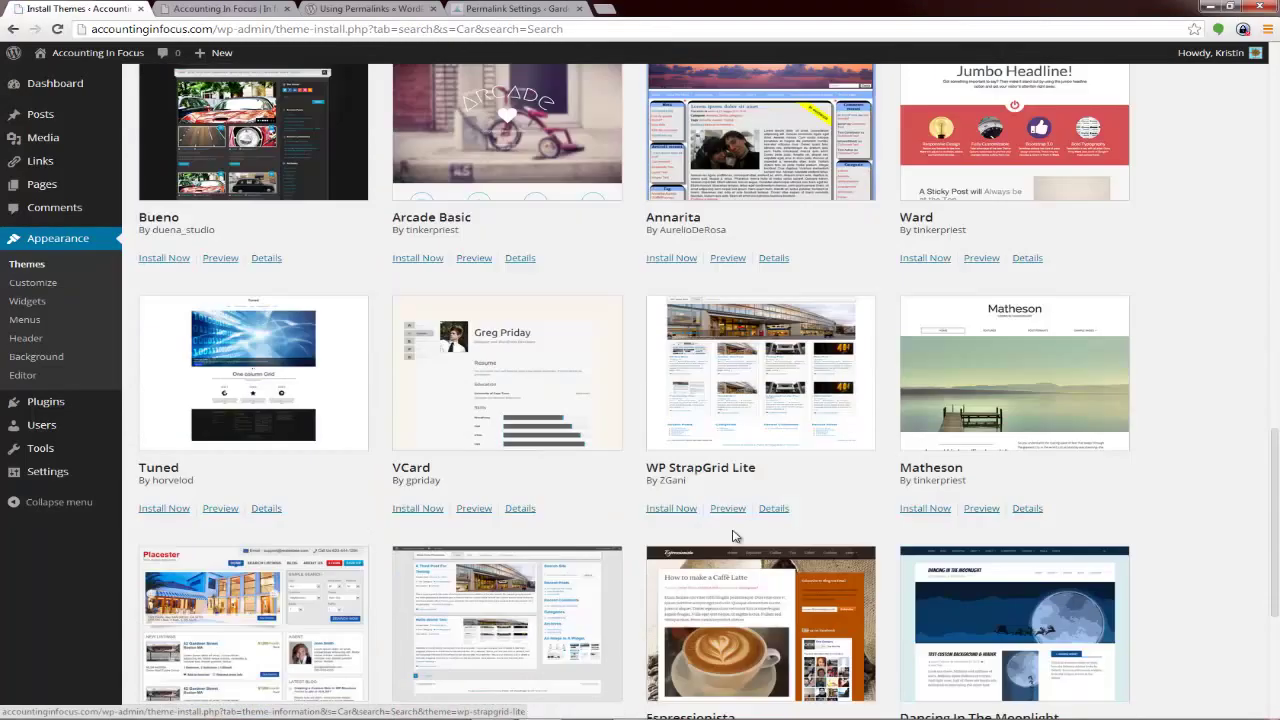
scroll(735, 537, down, 4)
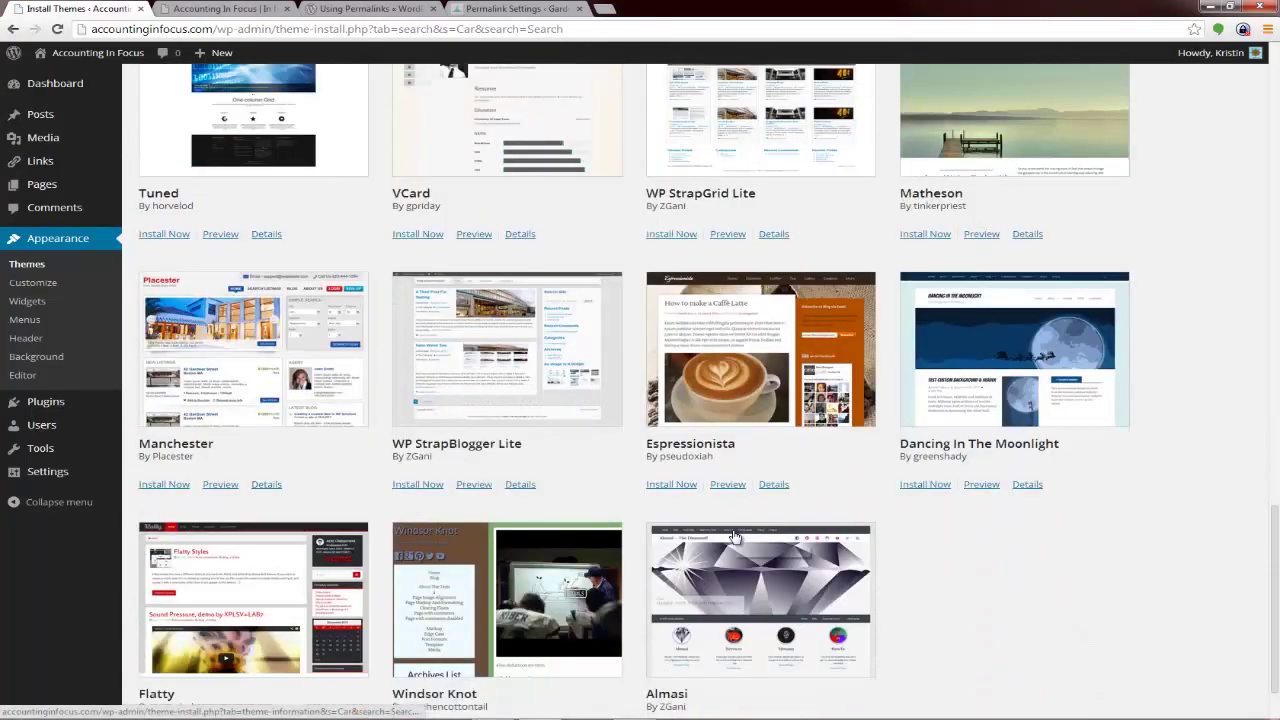
scroll(894, 503, down, 2)
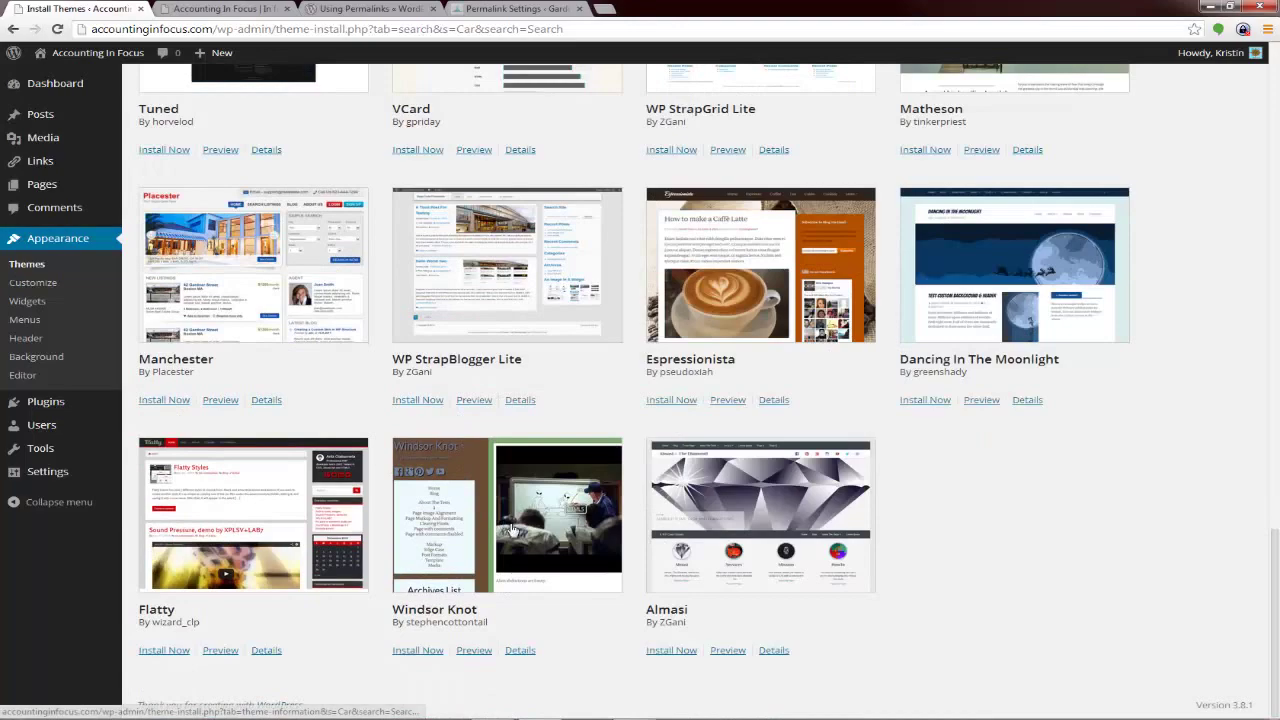
scroll(433, 441, up, 2)
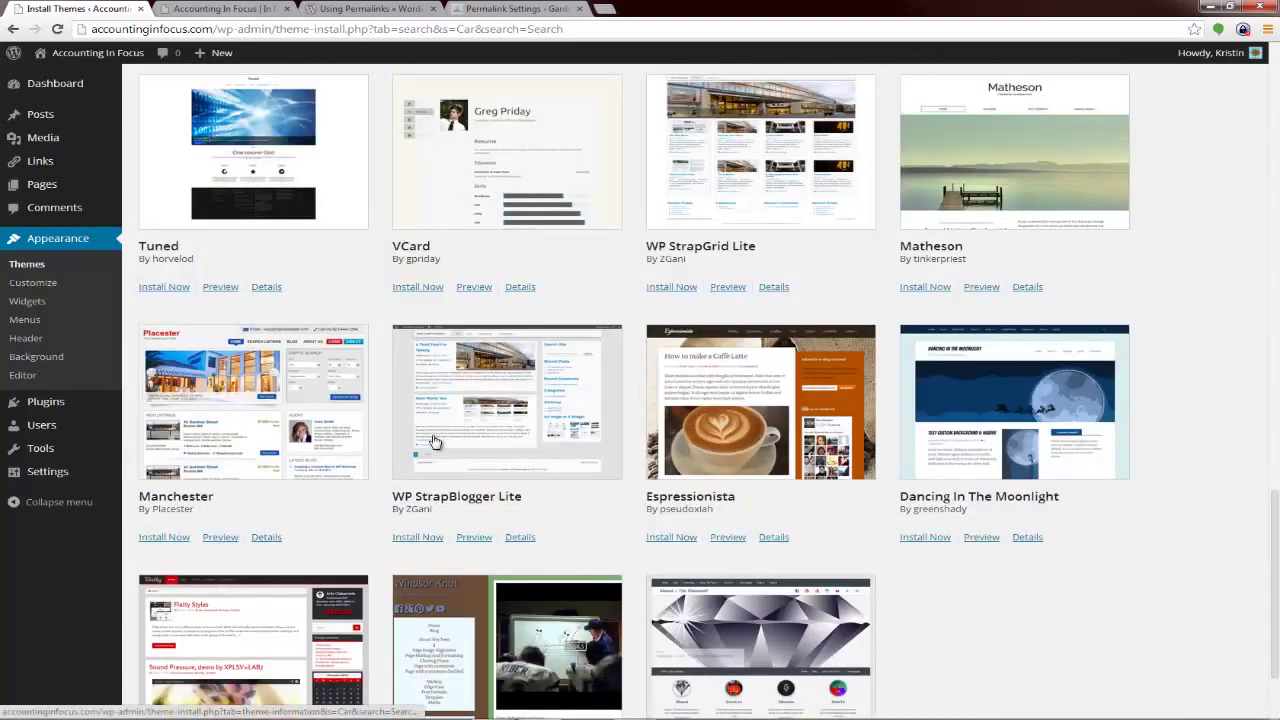
scroll(433, 441, up, 5)
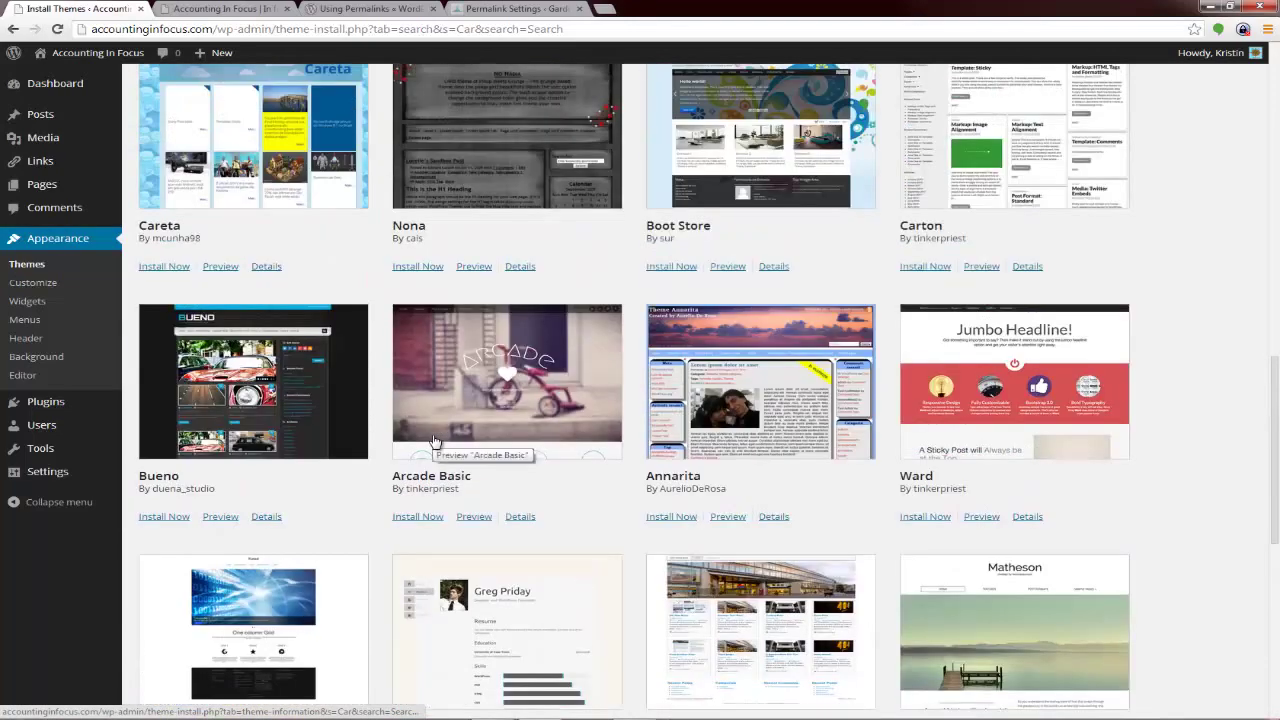